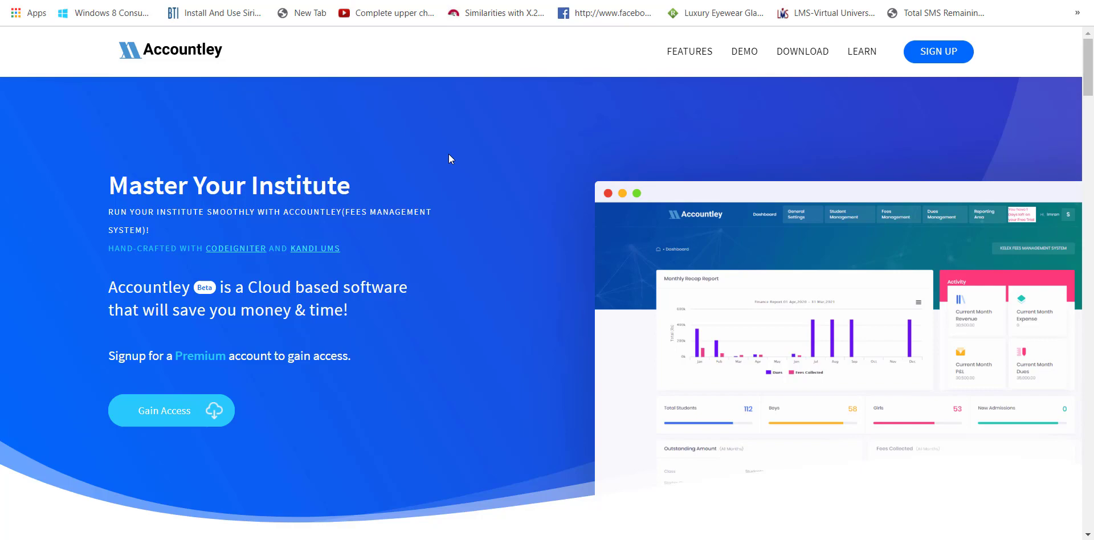
- Open the Accountley admin sign-in page via the 'adm' address
scroll(450, 159, "down", 9)
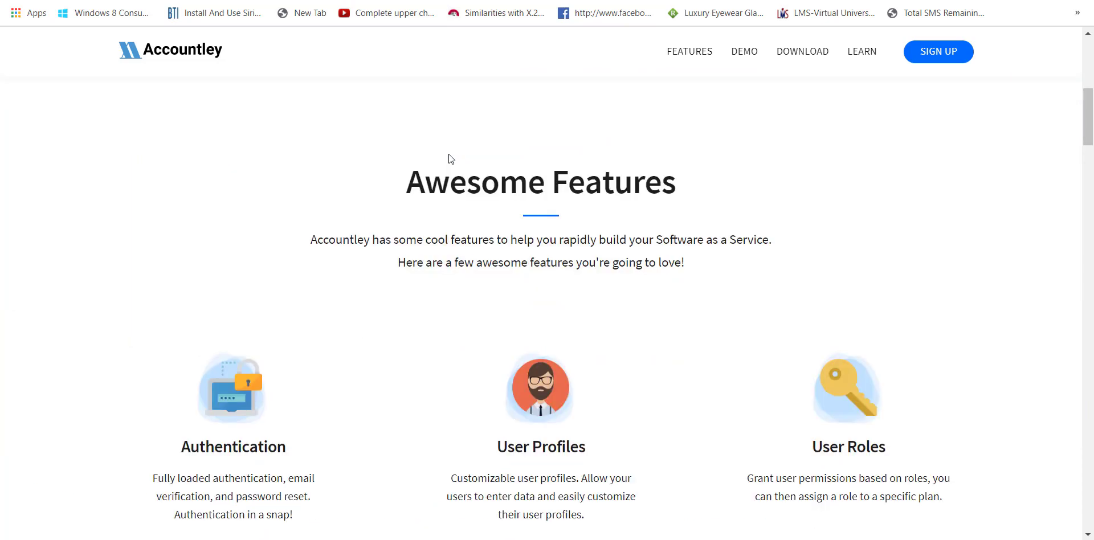
scroll(450, 158, "down", 17)
scroll(449, 159, "down", 8)
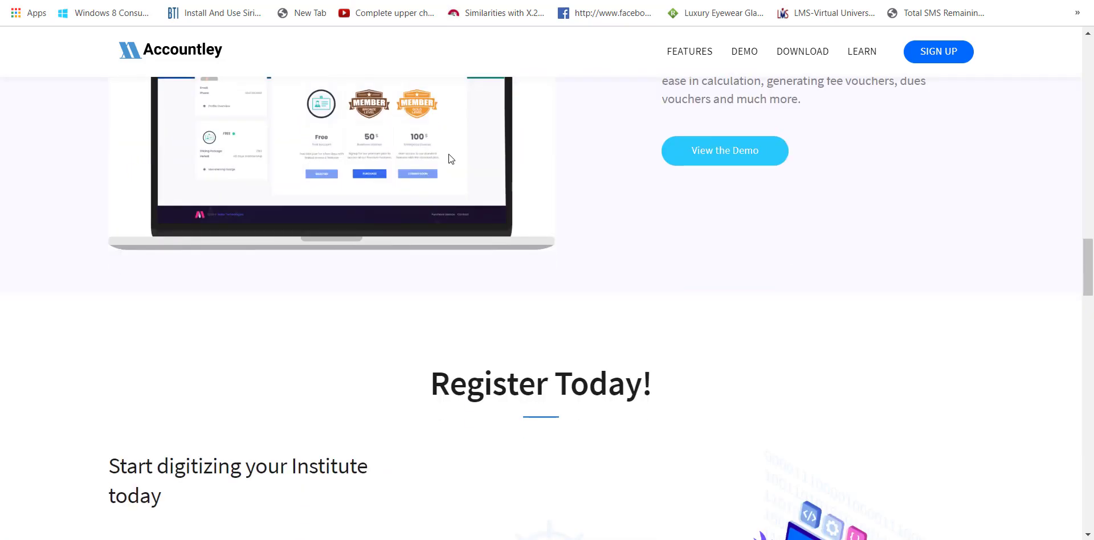
scroll(449, 159, "up", 8)
scroll(450, 159, "up", 7)
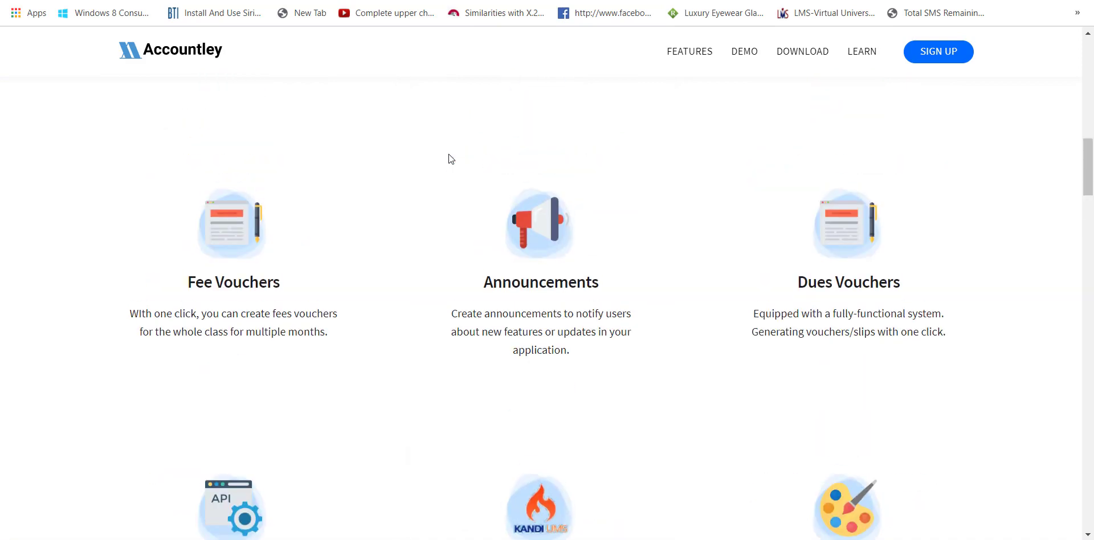
scroll(449, 158, "down", 12)
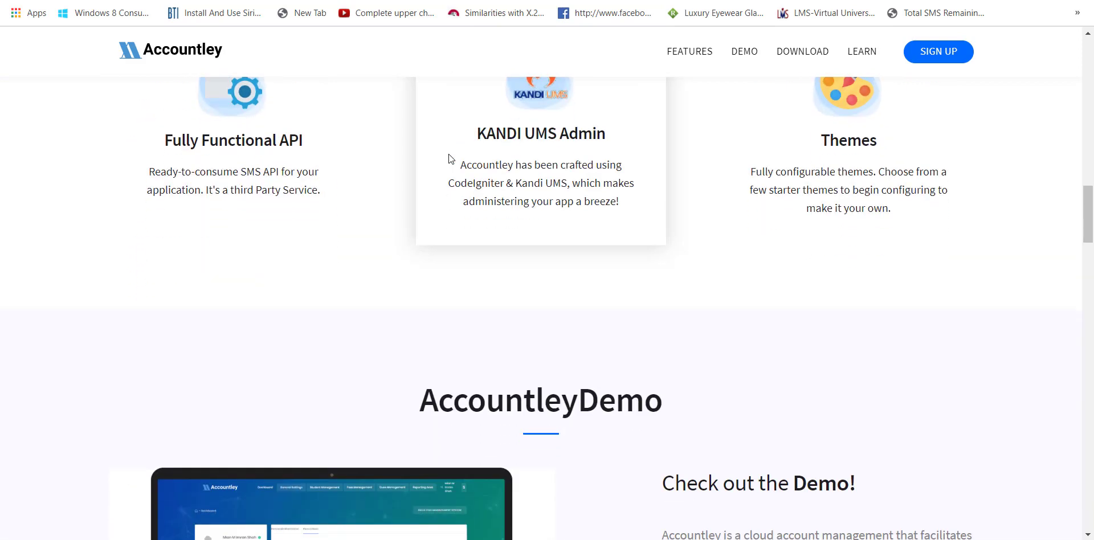
scroll(449, 155, "down", 8)
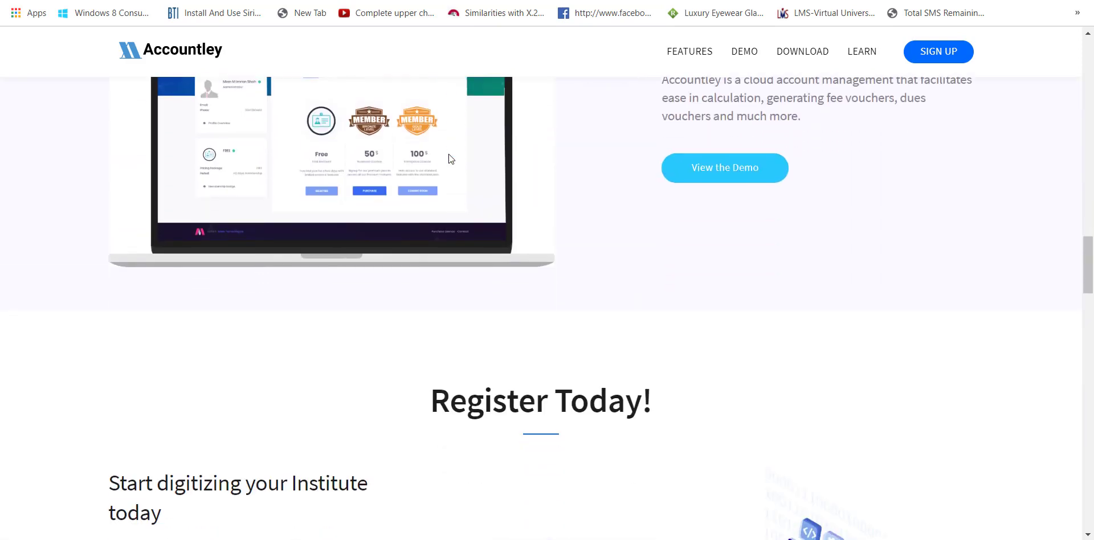
scroll(449, 155, "down", 3)
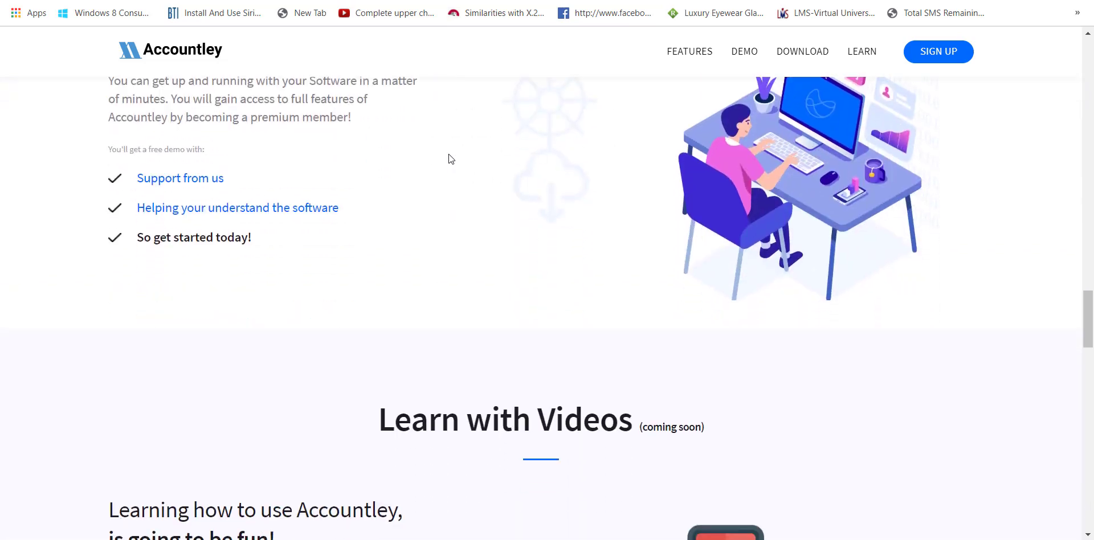
scroll(449, 155, "down", 7)
scroll(450, 158, "down", 17)
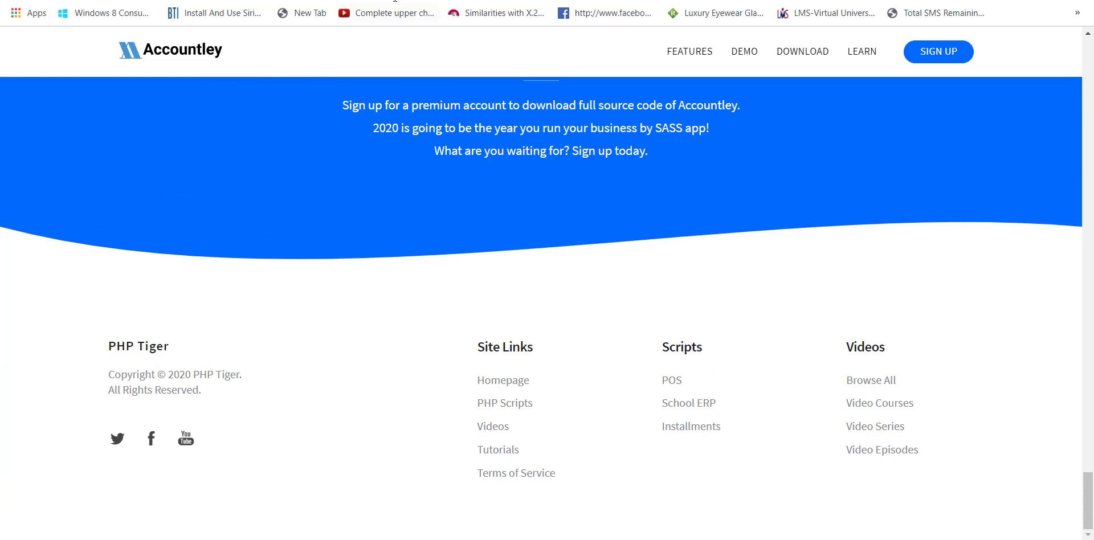
type("adm")
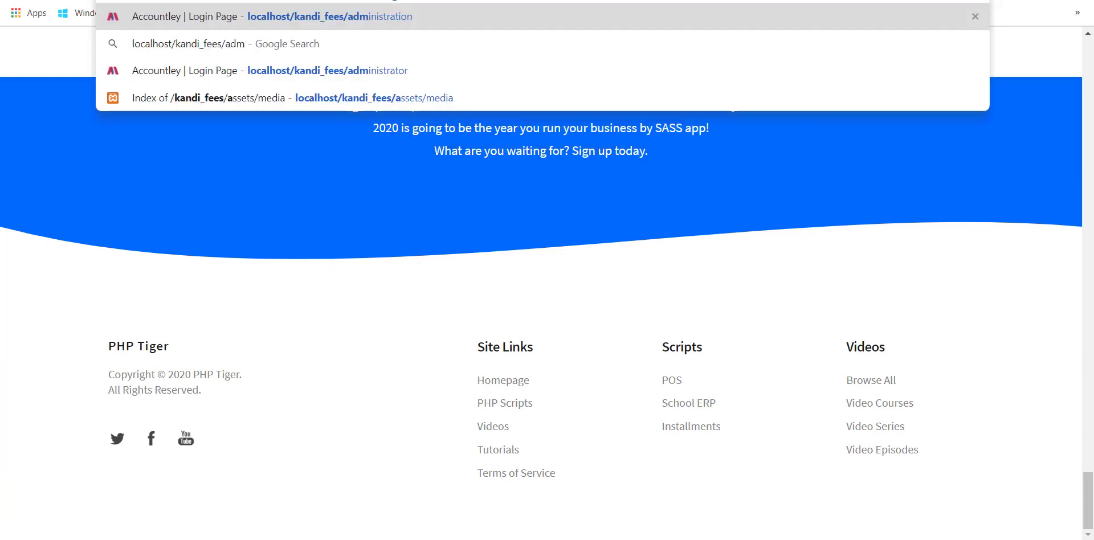
key("Return")
- Sign in with the saved admin e-mail and the account password
left_click_drag(504, 240, 336, 233)
key("ctrl+v")
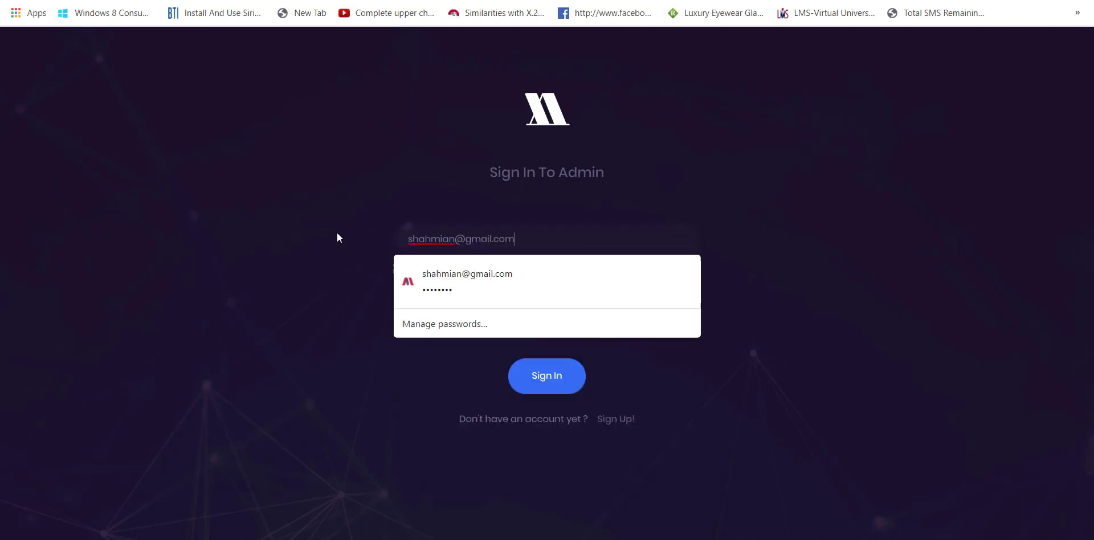
key("Tab")
type("12345")
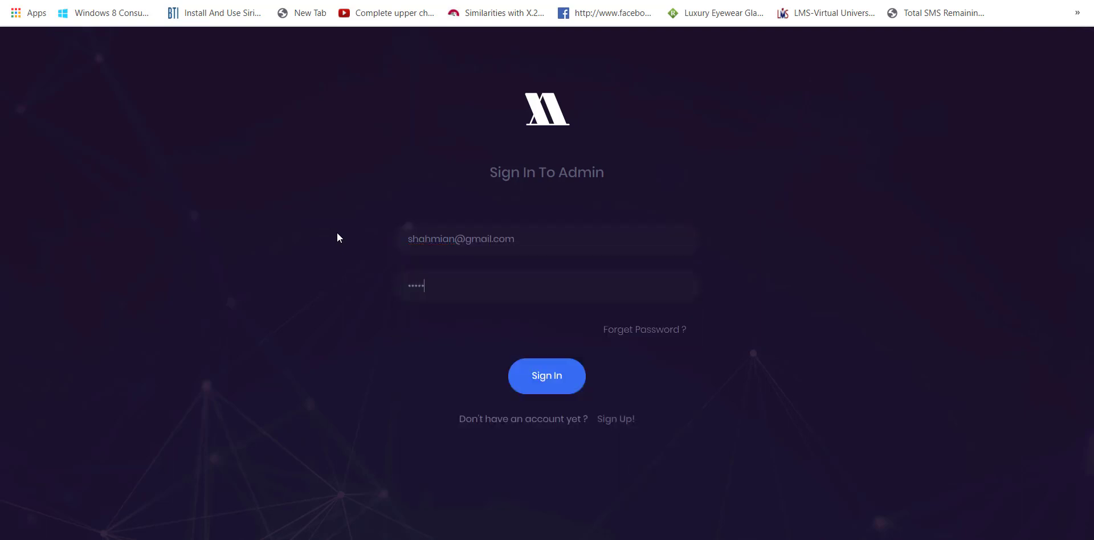
key("Return")
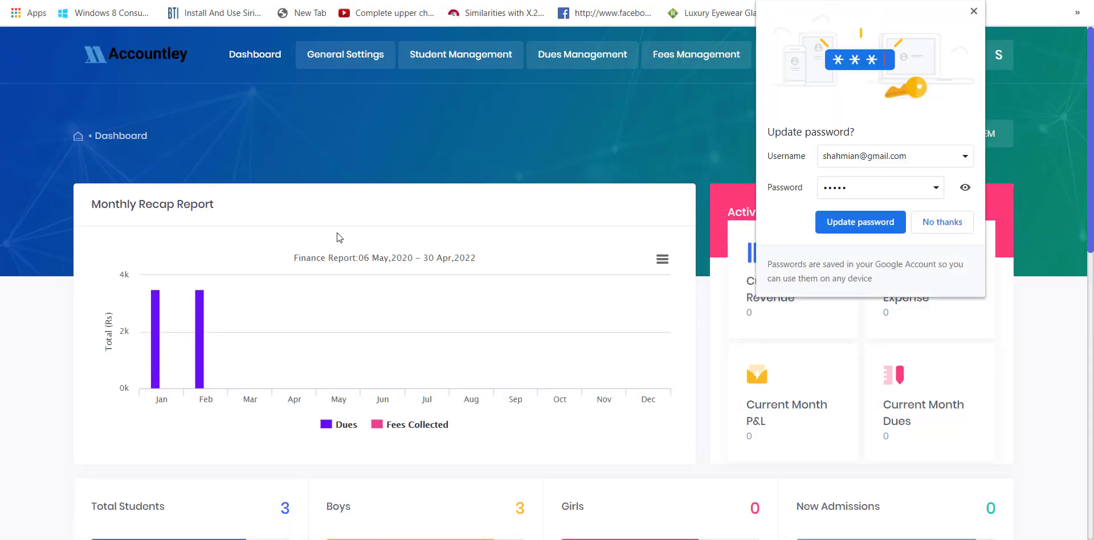
- Dismiss the browser password prompt and open General Settings > Institute Details
left_click(926, 224)
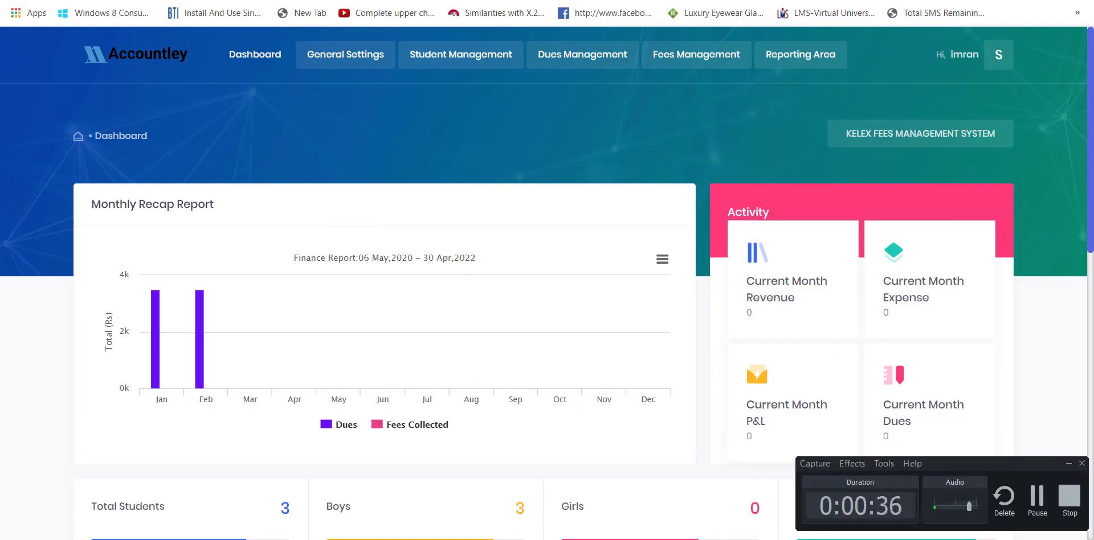
scroll(495, 161, "down", 7)
scroll(495, 161, "up", 8)
scroll(495, 161, "down", 1)
scroll(495, 161, "down", 7)
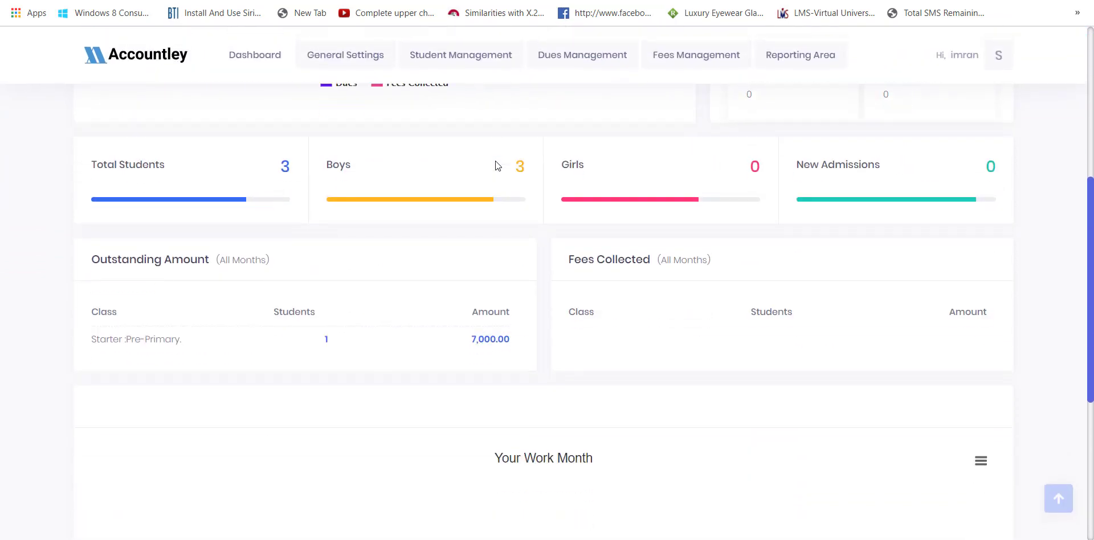
scroll(494, 160, "down", 4)
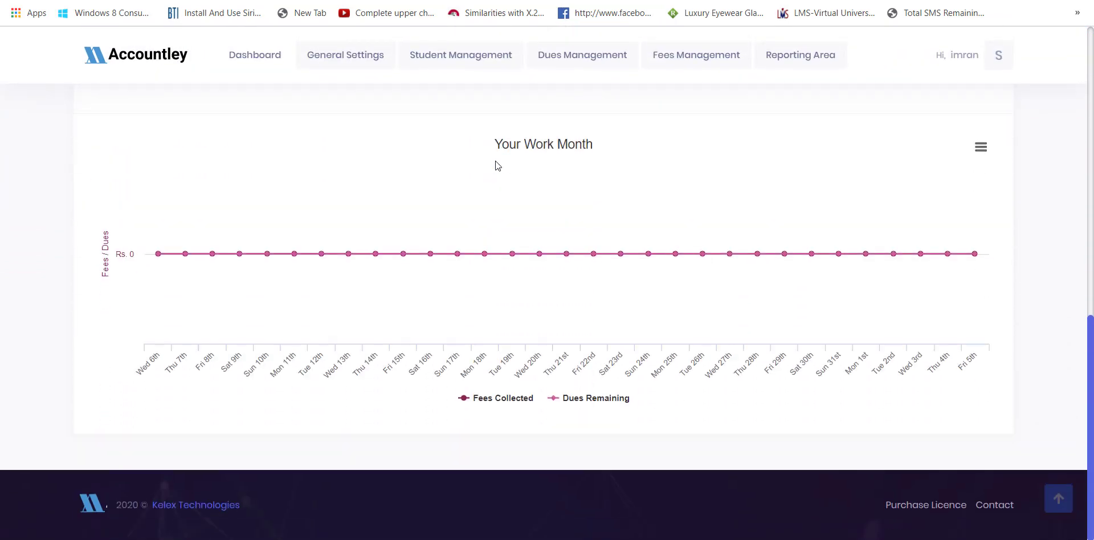
scroll(494, 161, "up", 15)
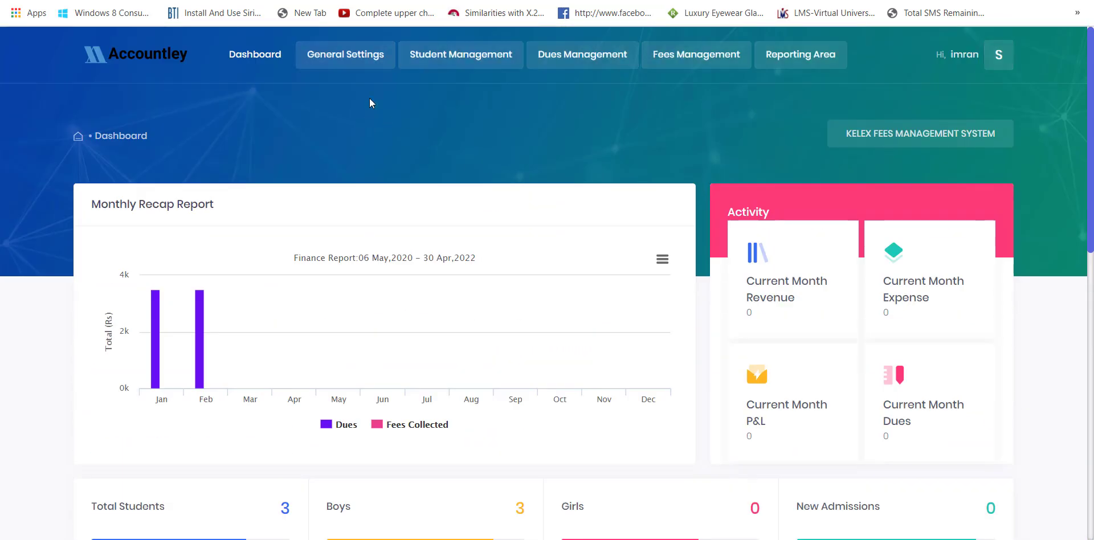
mouse_move(352, 63)
left_click(350, 114)
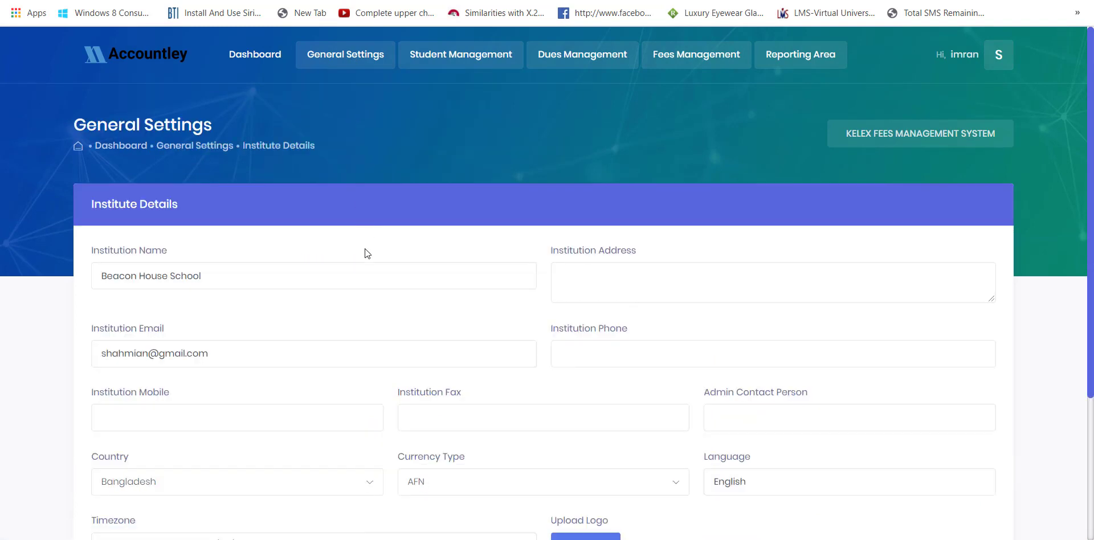
- Set the institution address to 'Here should be your address' and save the settings
scroll(367, 253, "down", 3)
scroll(365, 252, "up", 3)
left_click(624, 295)
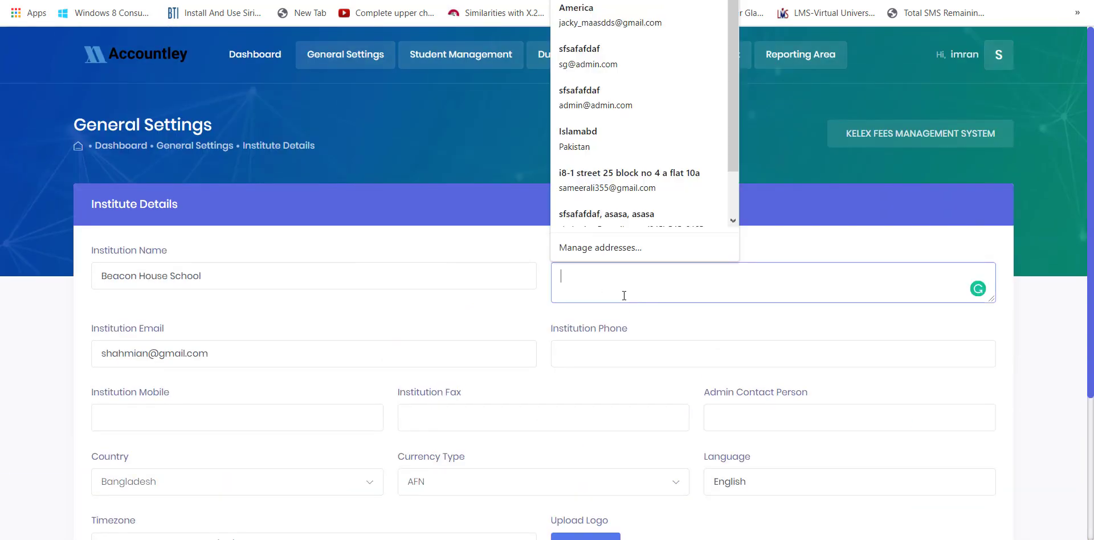
type("Here should be your address")
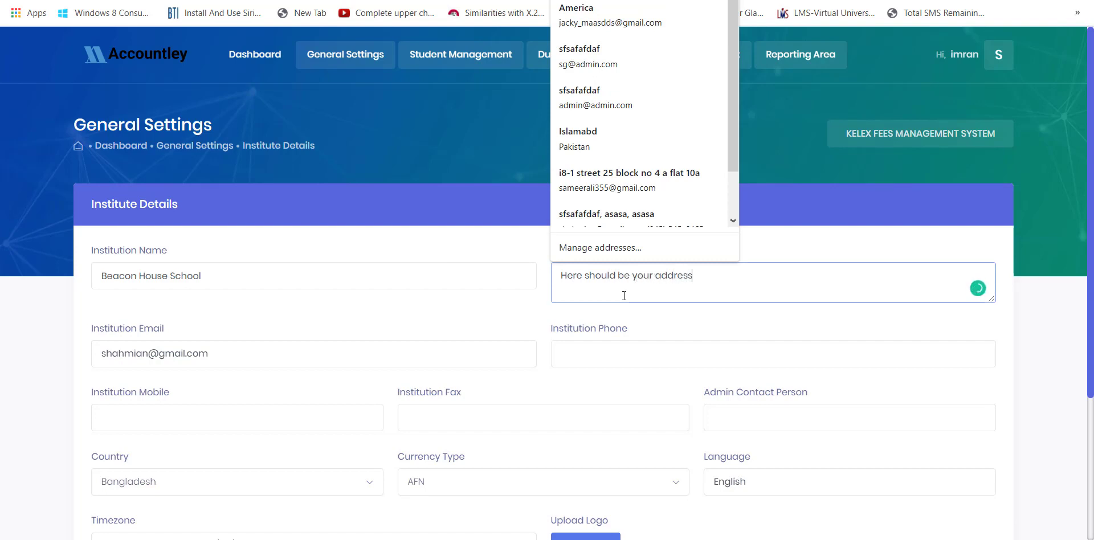
left_click(531, 240)
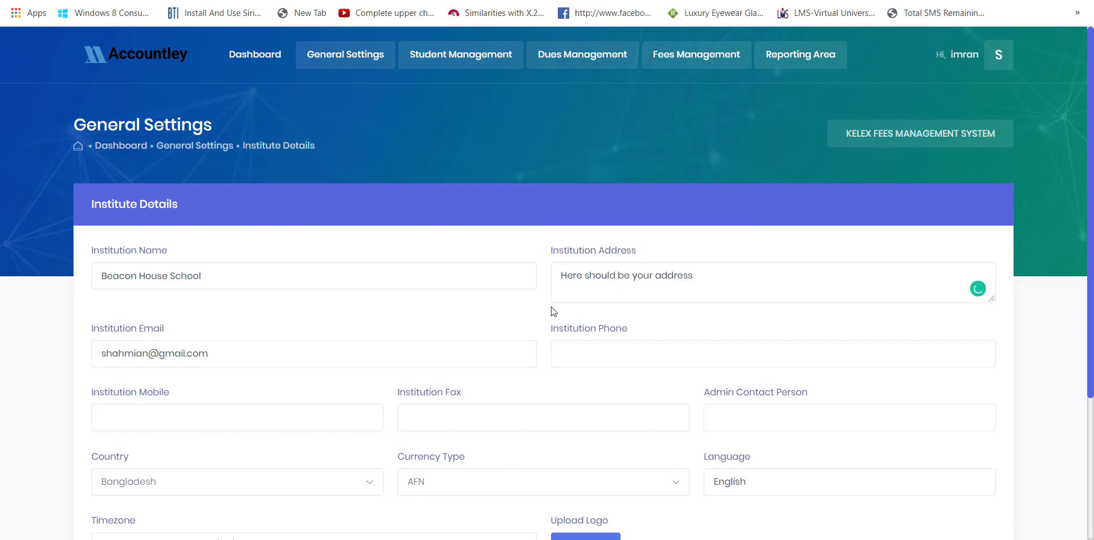
scroll(496, 382, "down", 4)
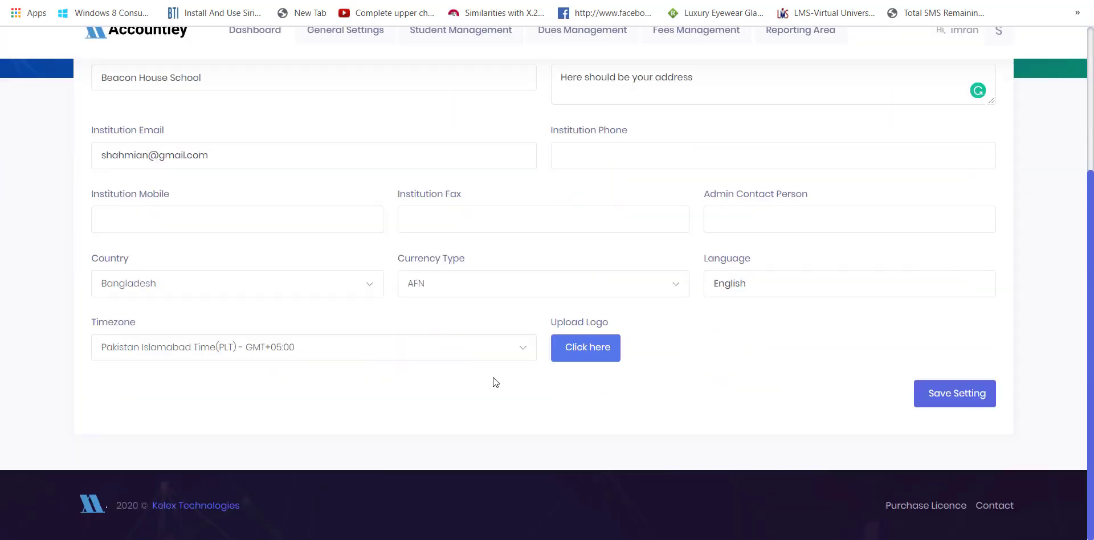
left_click(949, 402)
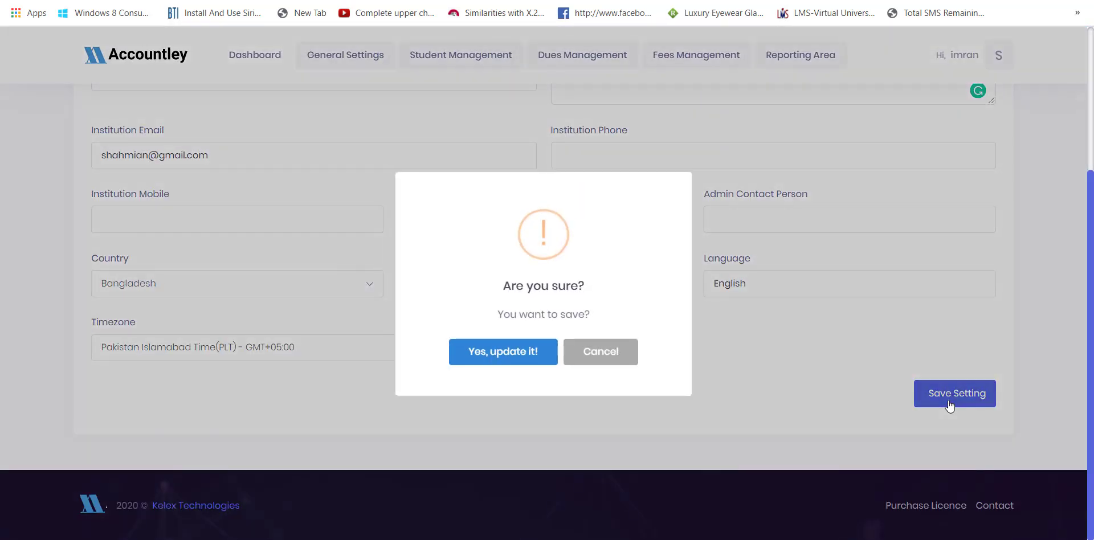
left_click(533, 354)
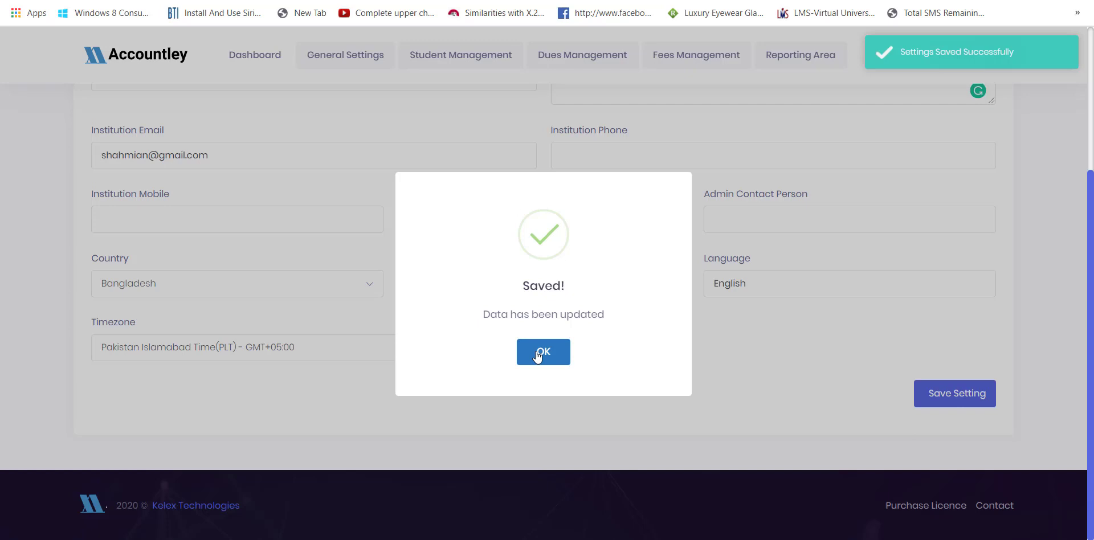
left_click(533, 356)
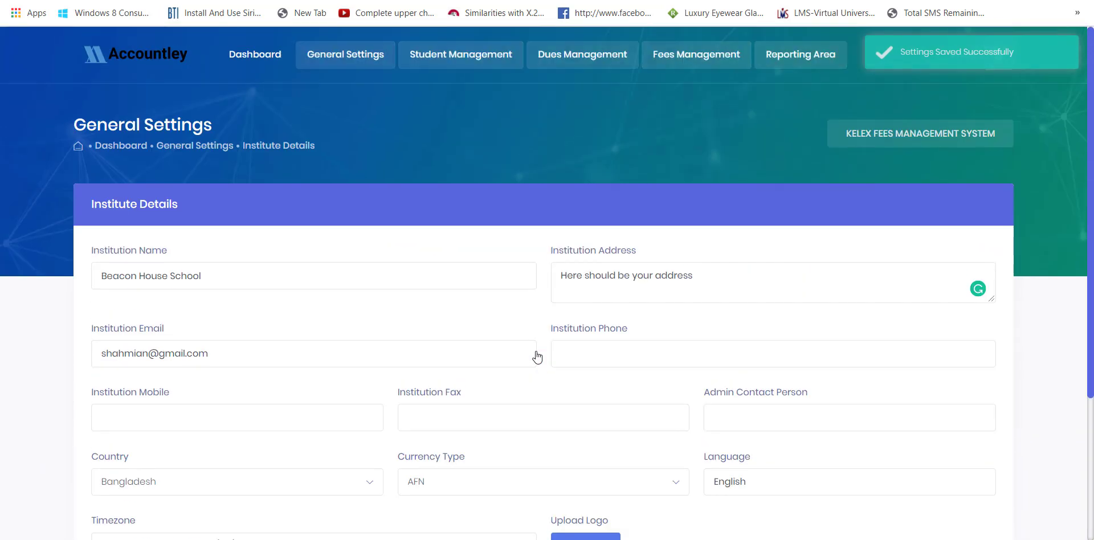
- Go to the Session Years list under General Settings
left_click_drag(703, 278, 518, 241)
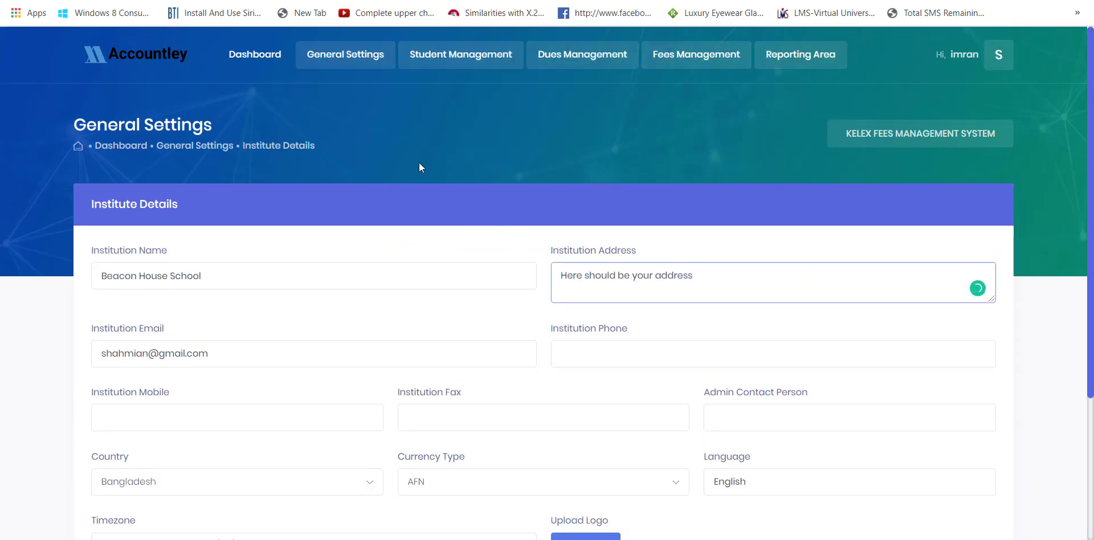
mouse_move(365, 63)
left_click(352, 147)
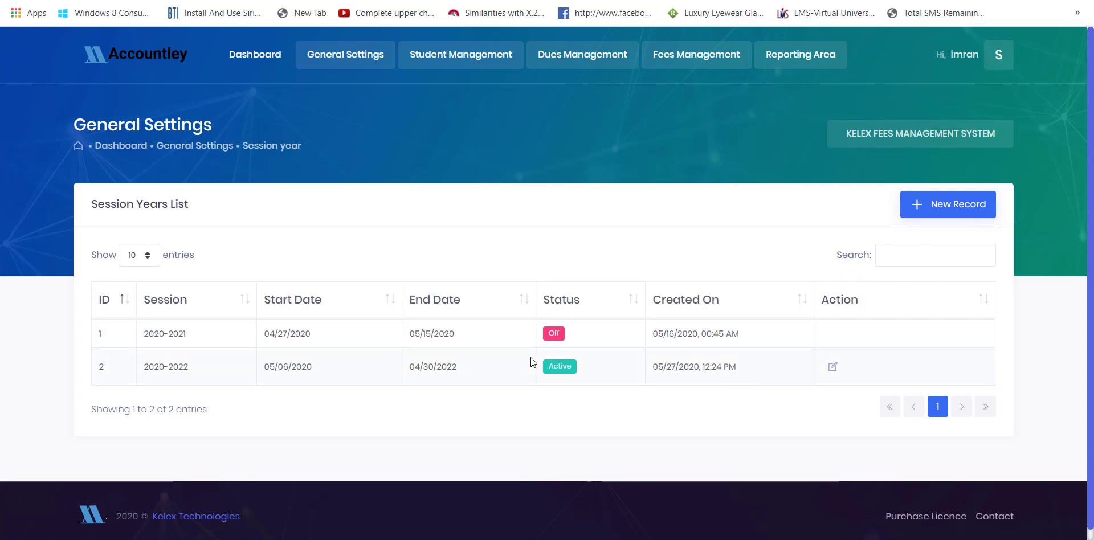
- Fill in a new 2020-2021 session year from 04/01/2020 to 06/05/2021
left_click_drag(409, 367, 456, 366)
left_click(767, 233)
left_click(925, 217)
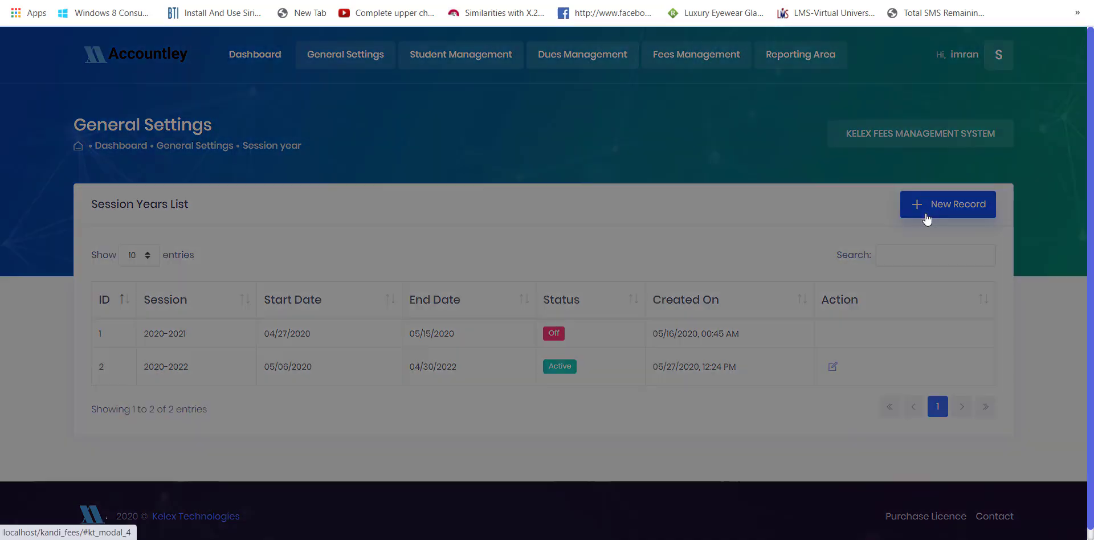
left_click(374, 185)
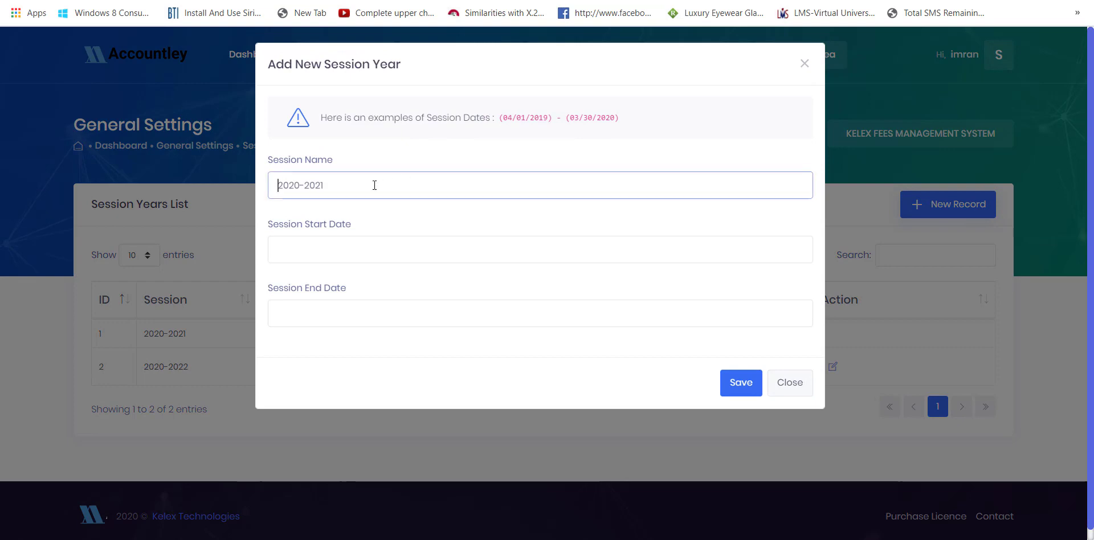
type("2020-202")
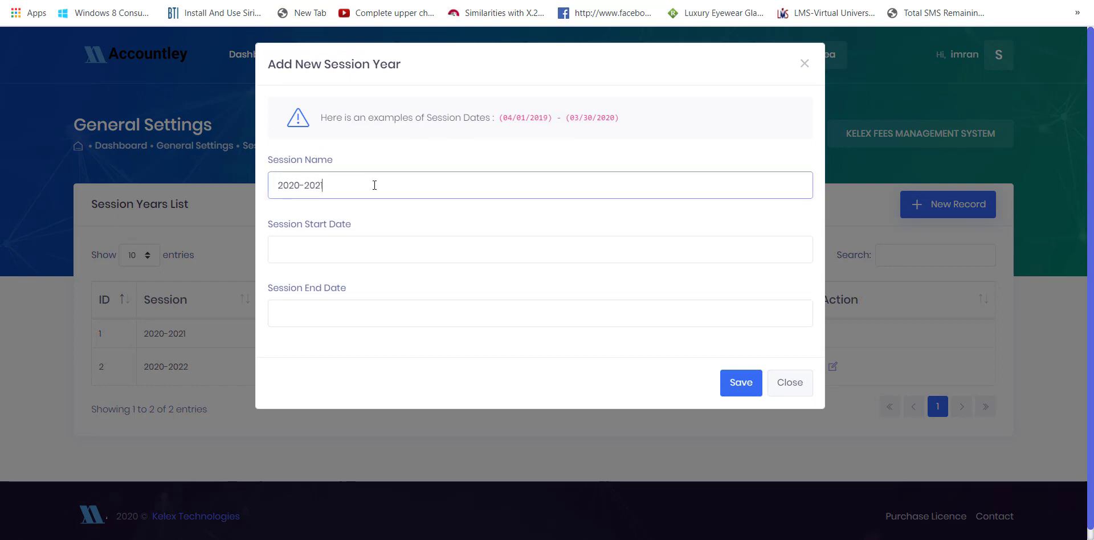
key("Tab")
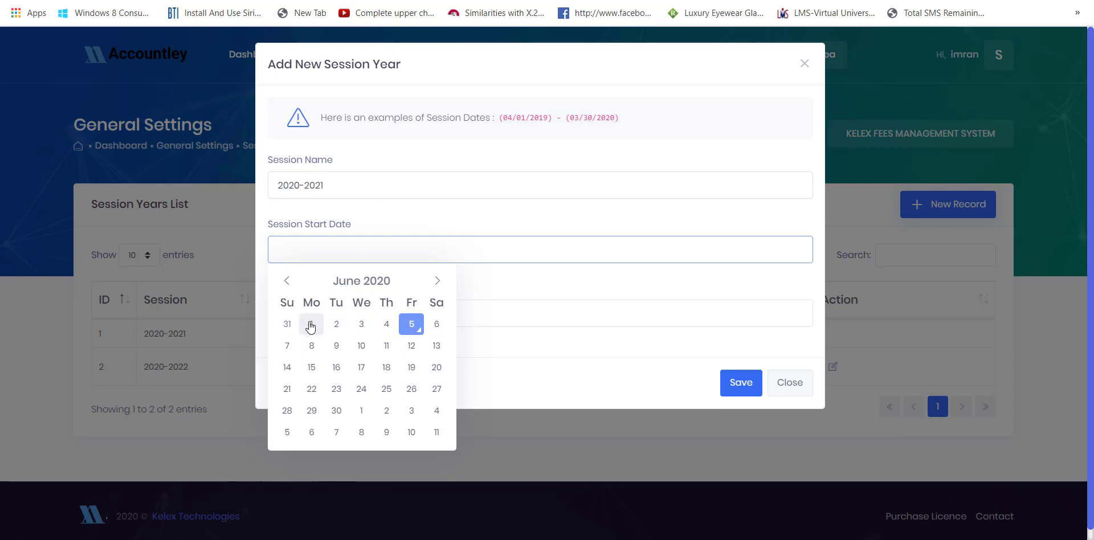
left_click(286, 284)
left_click(286, 285)
left_click(361, 323)
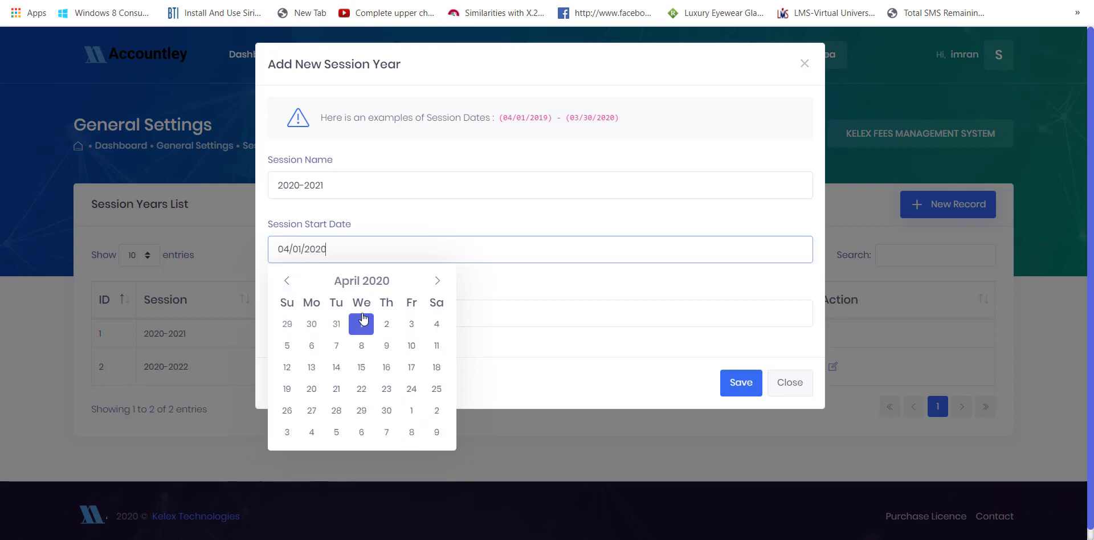
left_click(497, 301)
left_click(498, 303)
left_click(411, 388)
key("BackSpace")
type("1")
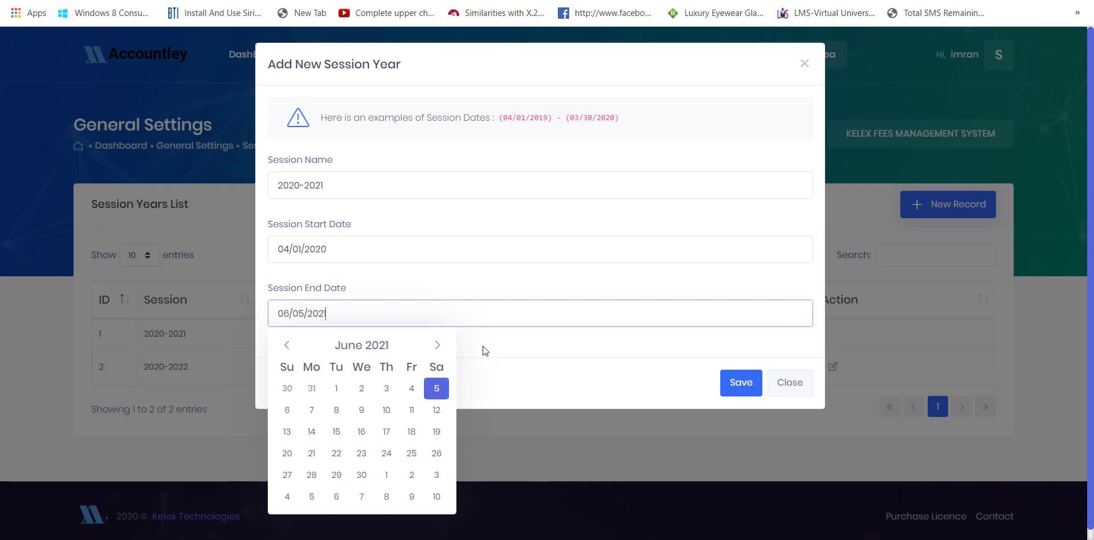
left_click(510, 362)
- Try saving the session year; it is refused since the current session hasn't expired
left_click(729, 383)
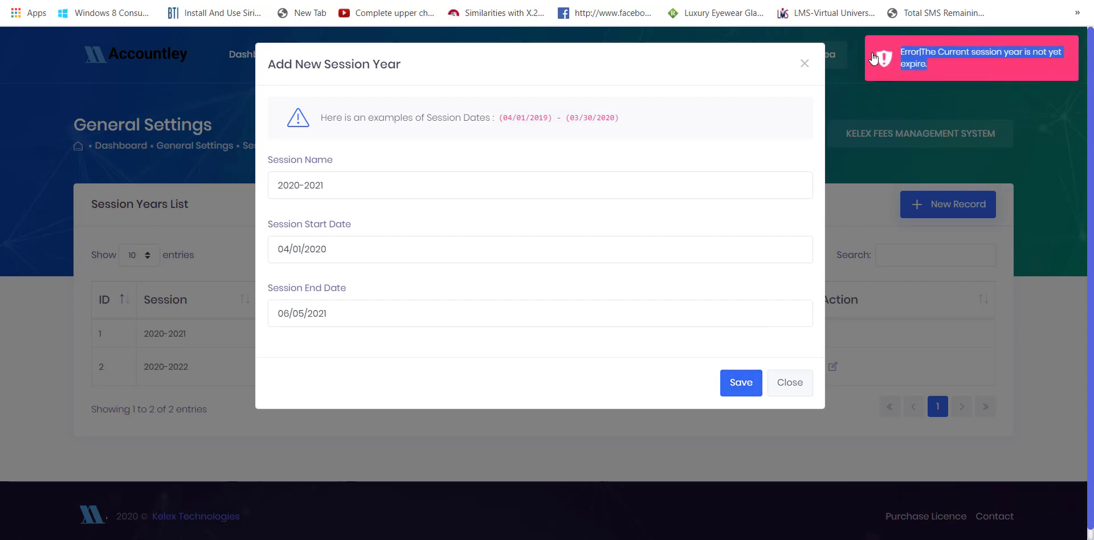
left_click(786, 384)
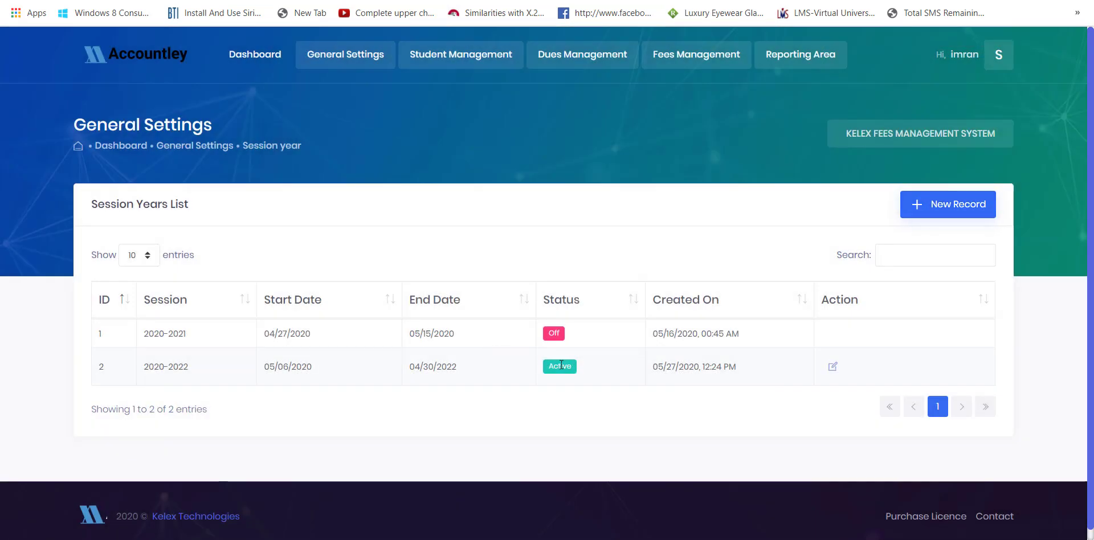
left_click(910, 215)
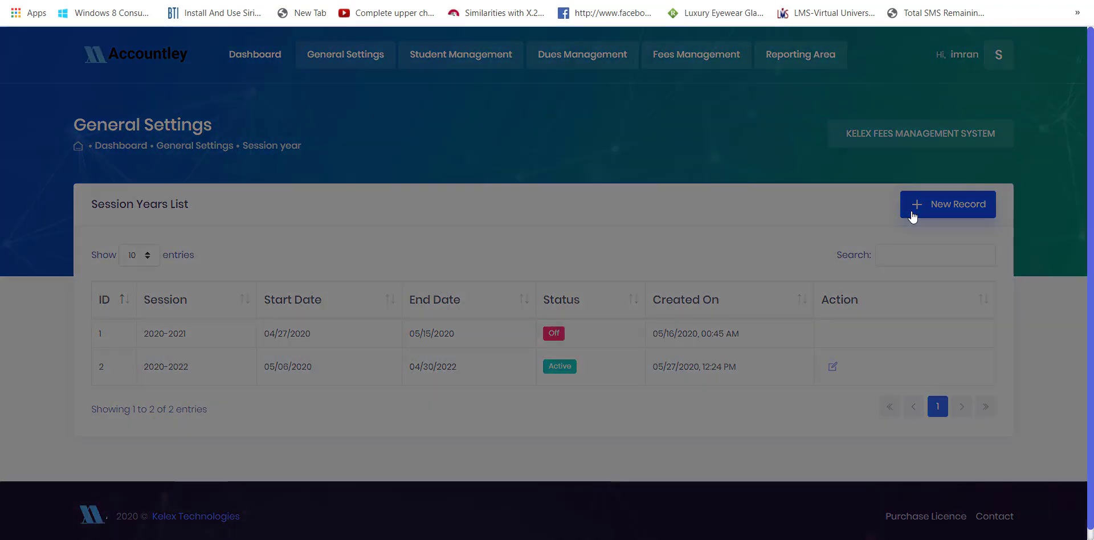
left_click(782, 386)
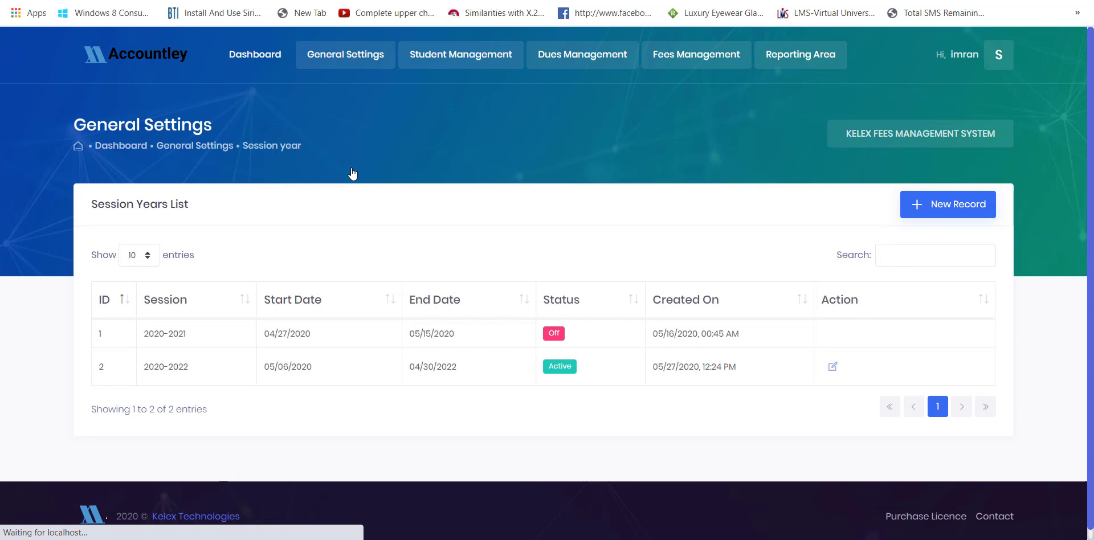
scroll(386, 362, "down", 8)
scroll(386, 362, "up", 8)
- Open the new class form and close it without saving
left_click(941, 207)
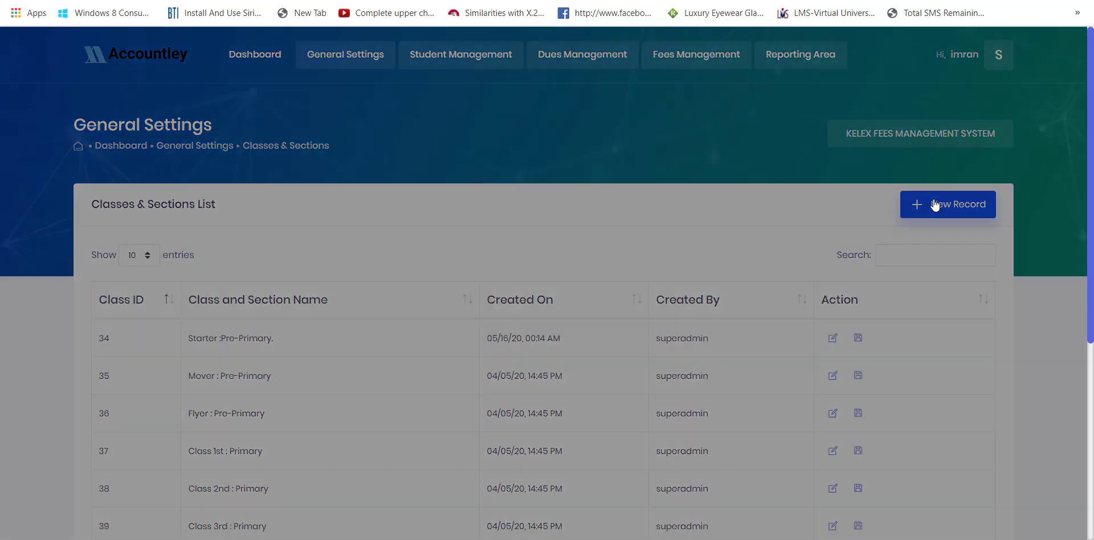
left_click(307, 120)
left_click(353, 111)
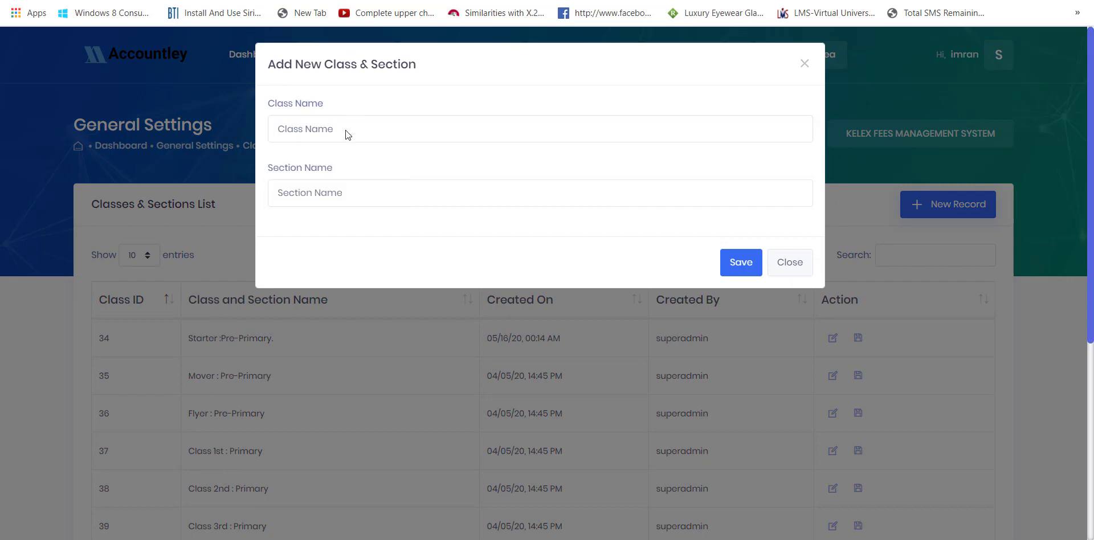
left_click(787, 270)
- Rename class 34 to Class Starter with section Pre-Primary. and update it
left_click(833, 340)
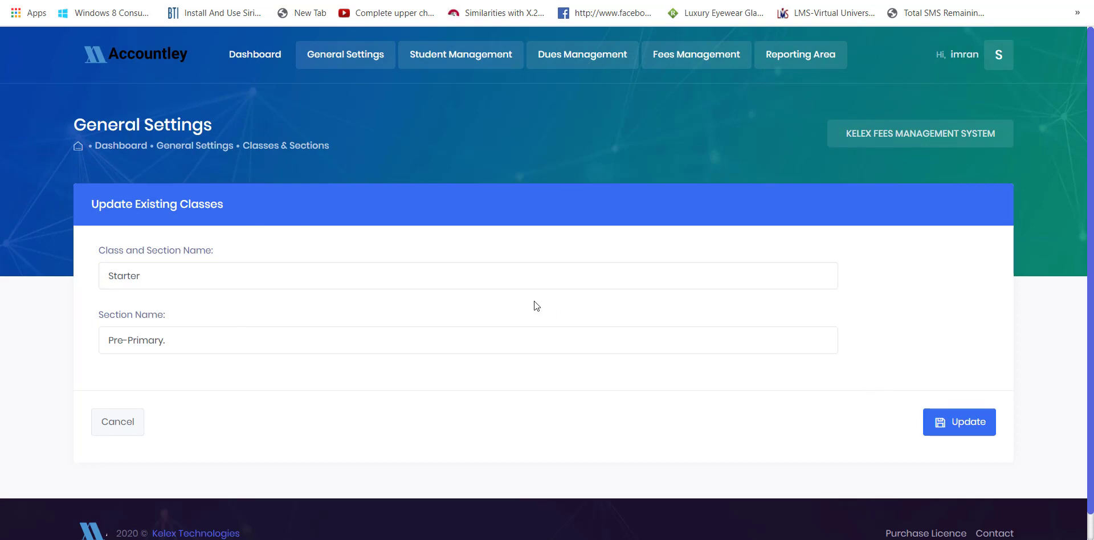
left_click(375, 334)
key("BackSpace")
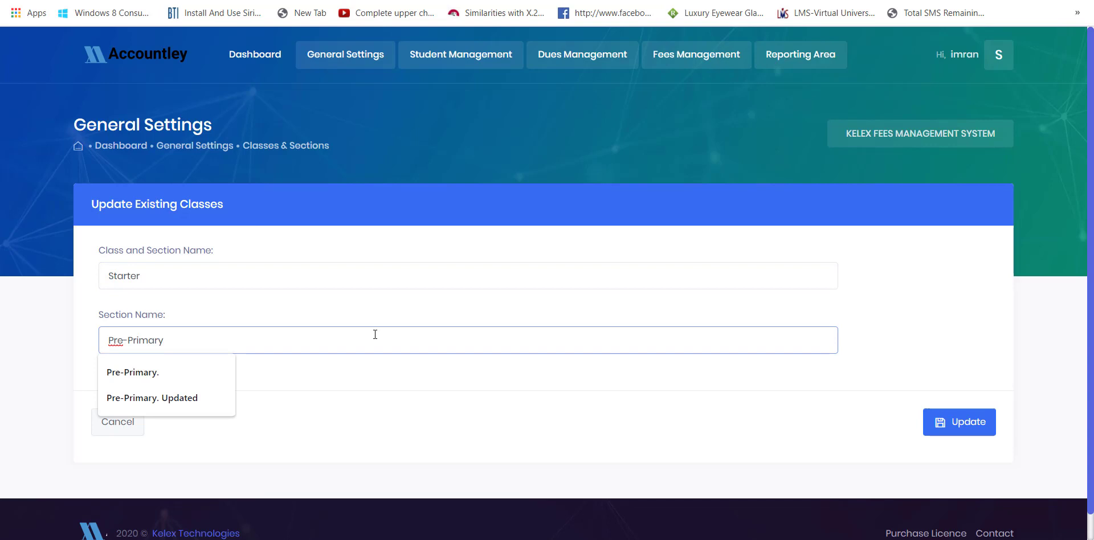
key("BackSpace")
key("BackSpace")
key("BackSpace")
key("BackSpace")
key("BackSpace")
key("BackSpace")
double_click(319, 278)
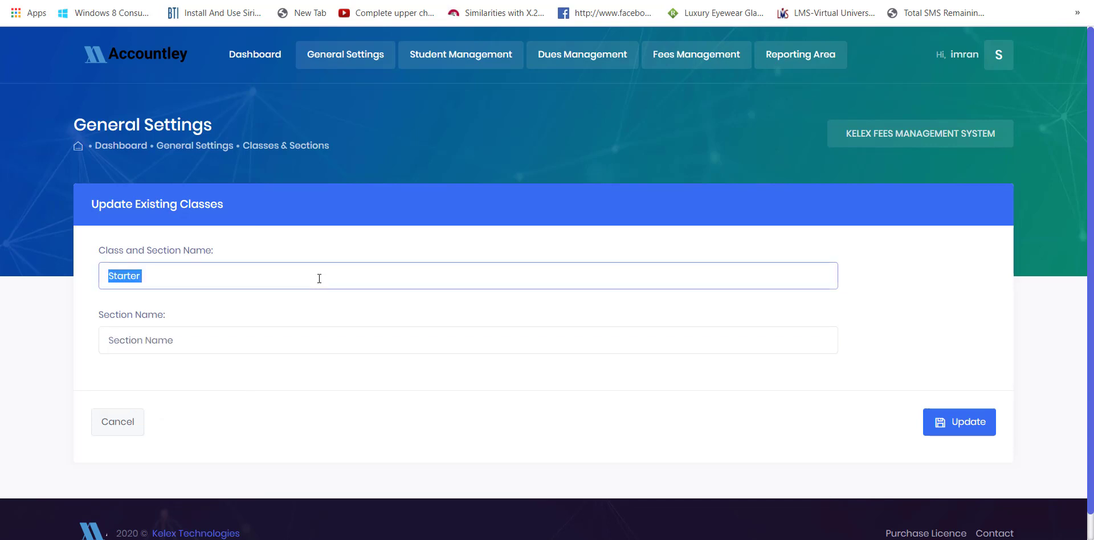
type("Class")
key("Tab")
type("P")
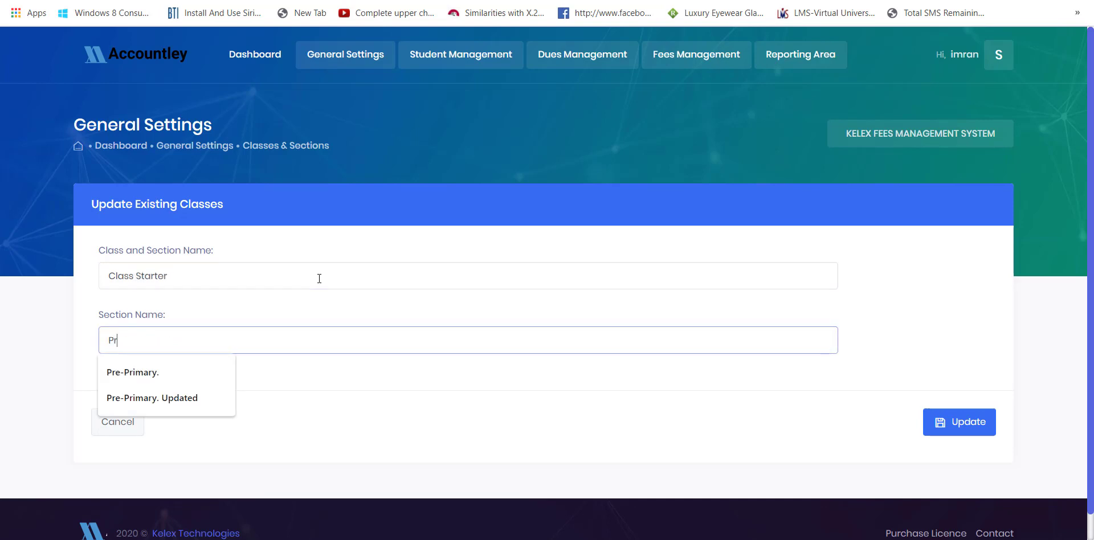
key("Down")
key("Return")
left_click(957, 420)
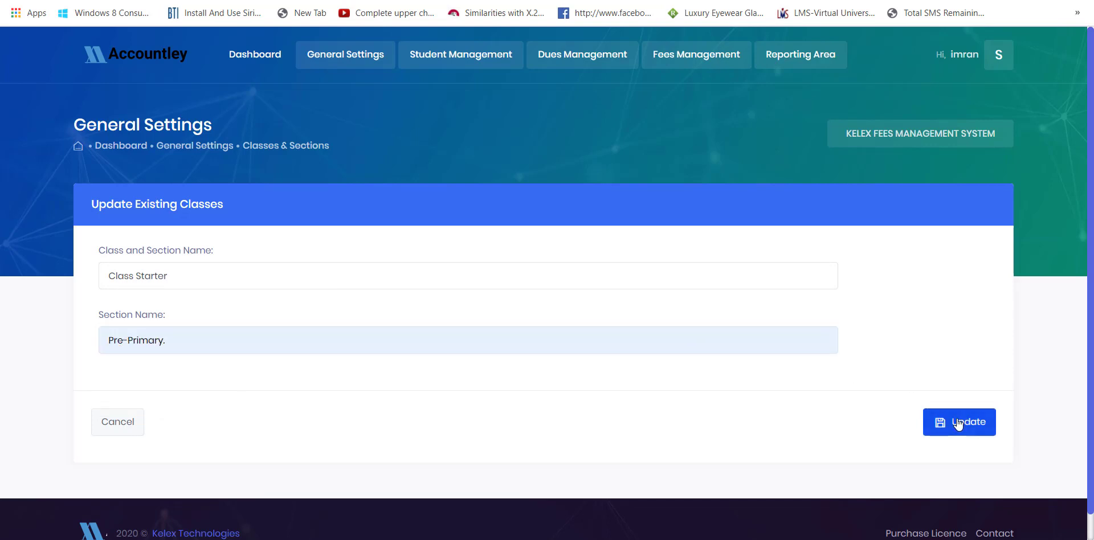
- Go to the Fee Types list under General Settings
left_click_drag(327, 383, 145, 392)
left_click(276, 247)
mouse_move(345, 70)
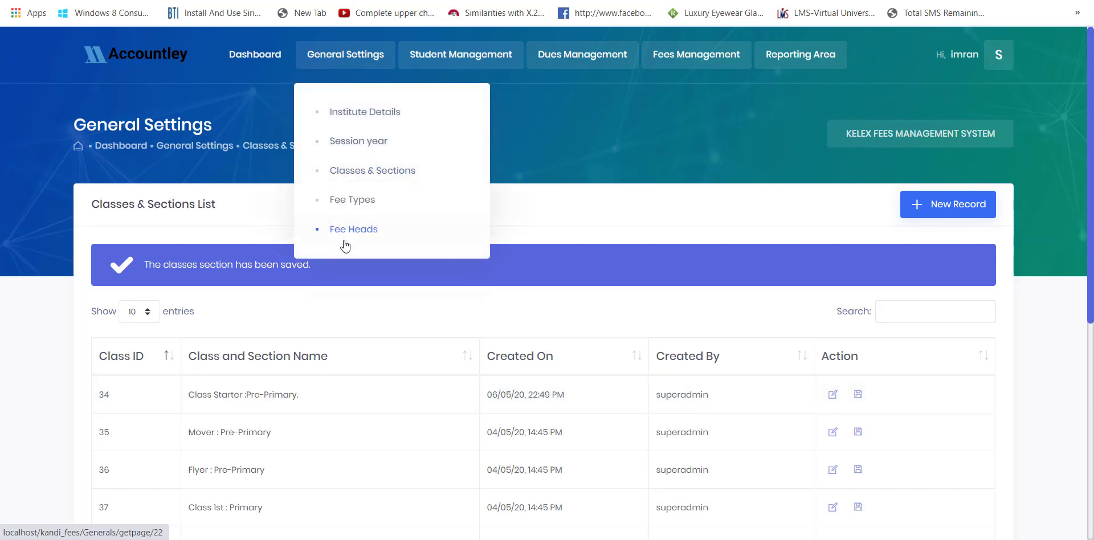
left_click(351, 210)
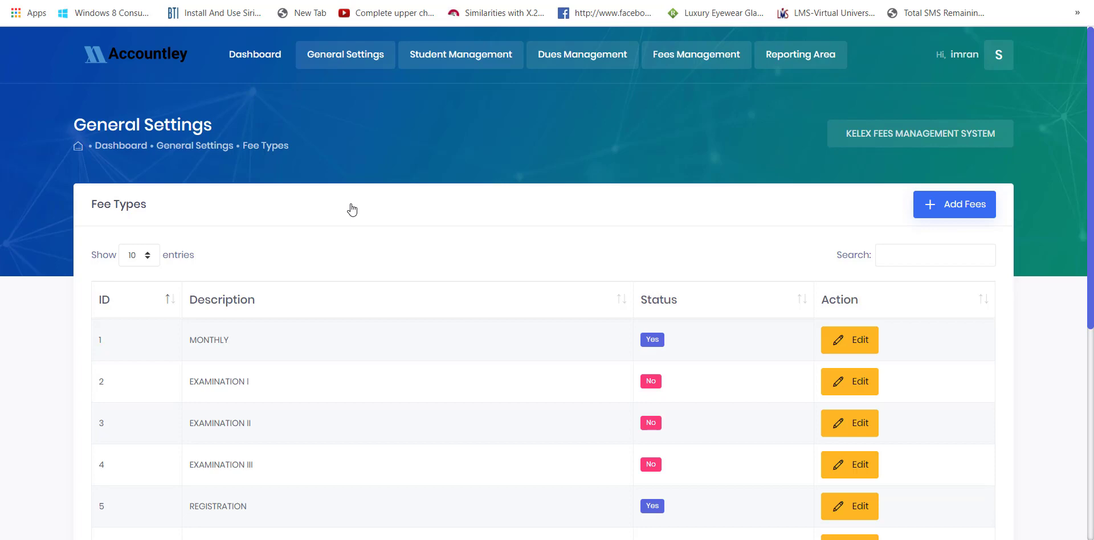
- Rename fee type MONTHLY to 'MONTHLY.' and confirm saving it
scroll(710, 305, "down", 6)
scroll(712, 307, "up", 5)
scroll(712, 308, "up", 2)
left_click(850, 349)
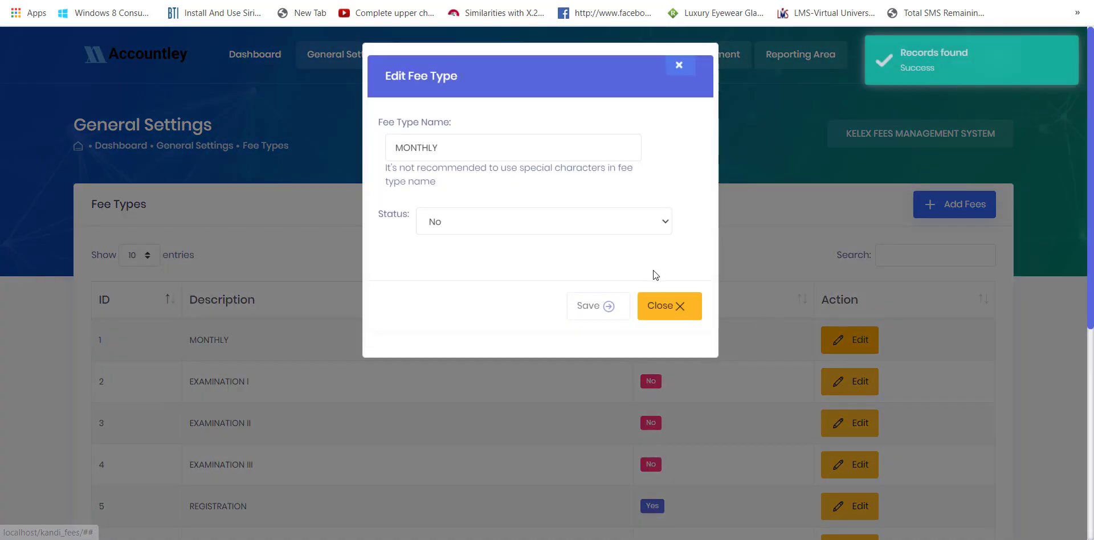
double_click(456, 147)
key("Right")
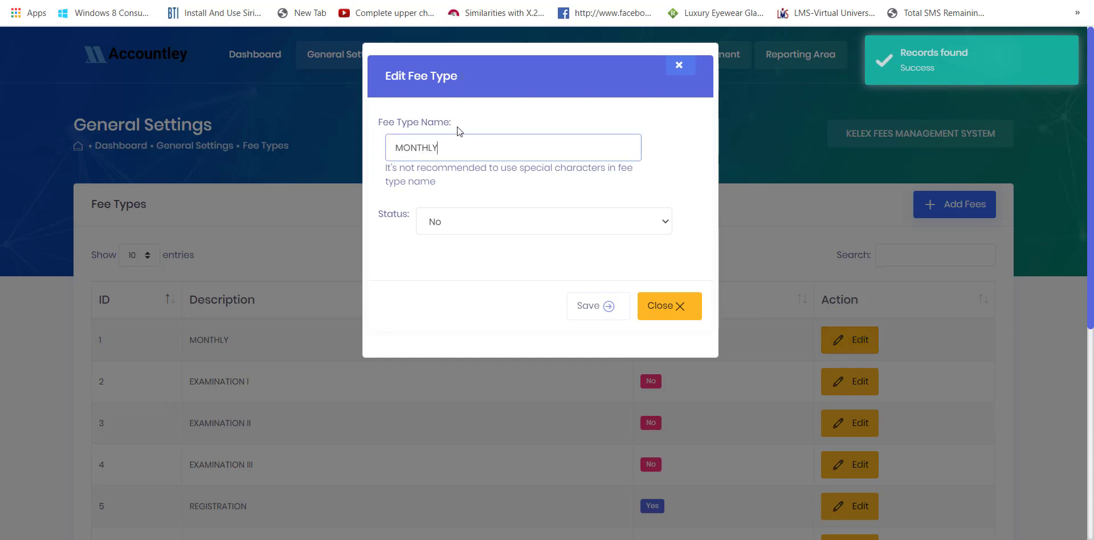
type(".")
left_click(595, 307)
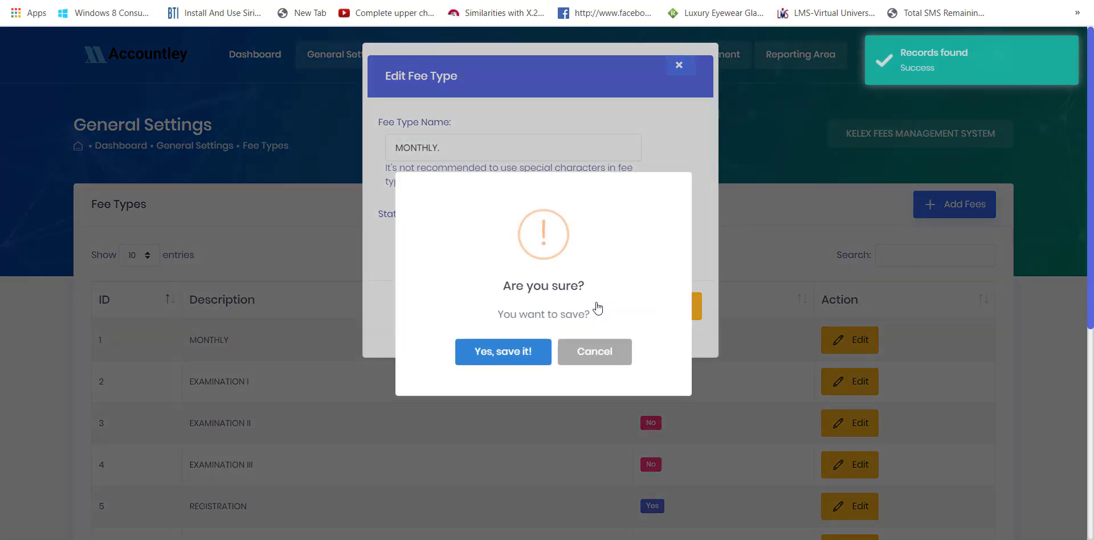
left_click(520, 355)
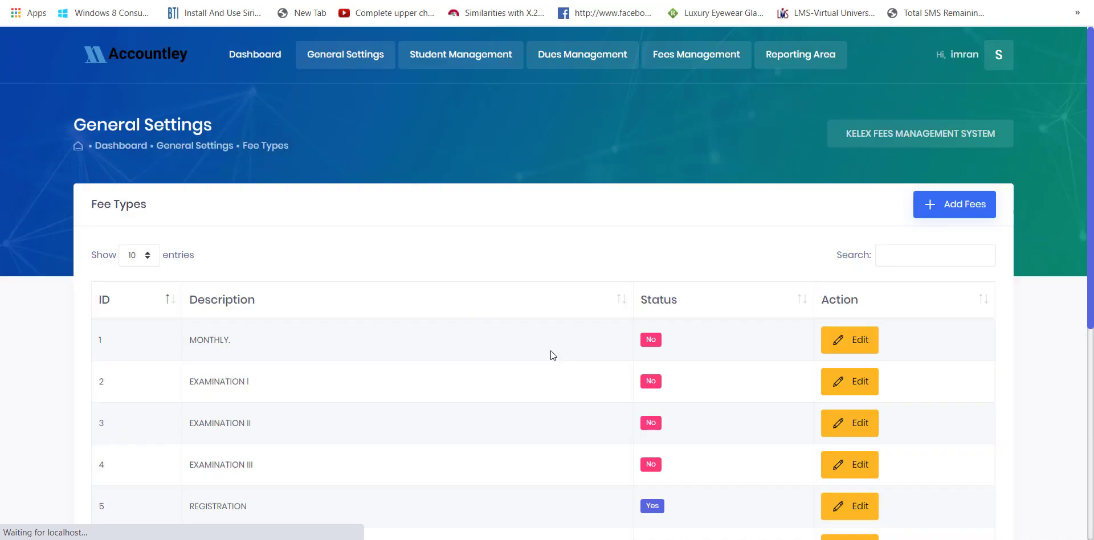
- Open the new fee type form and close it without adding anything
left_click_drag(238, 348, 178, 337)
left_click(560, 226)
left_click(935, 205)
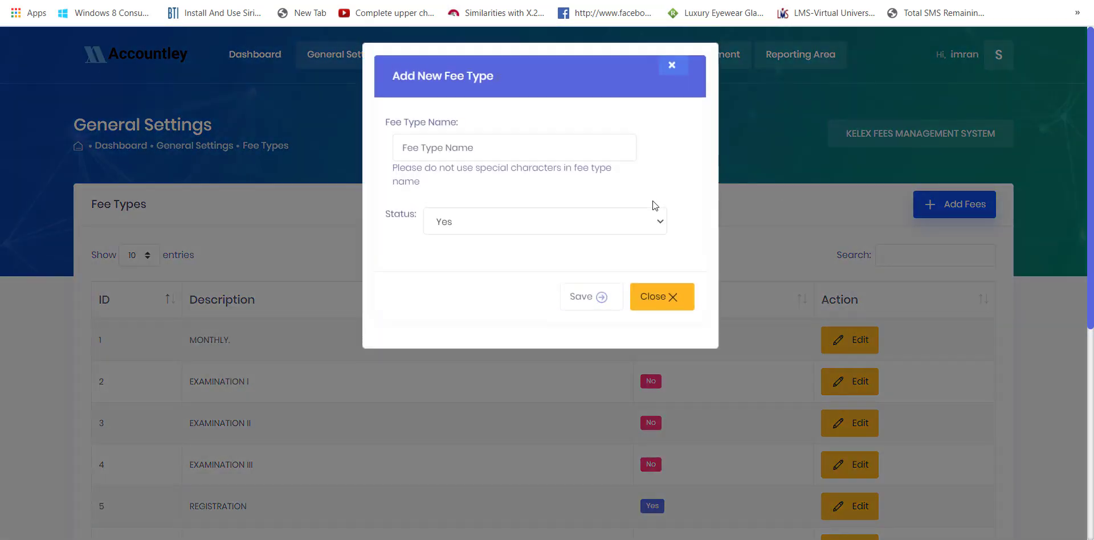
left_click(403, 149)
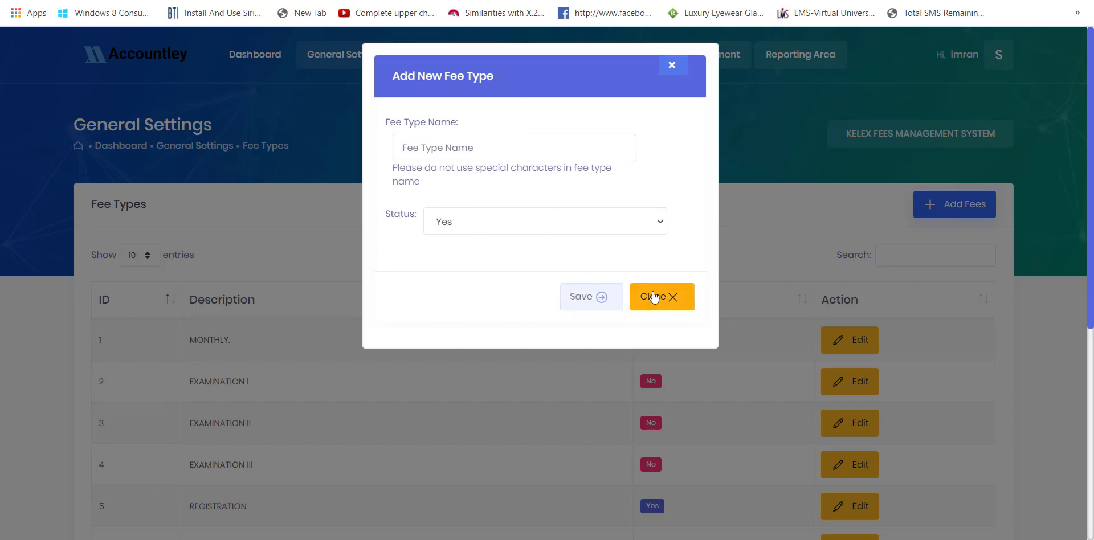
left_click(650, 296)
left_click(358, 72)
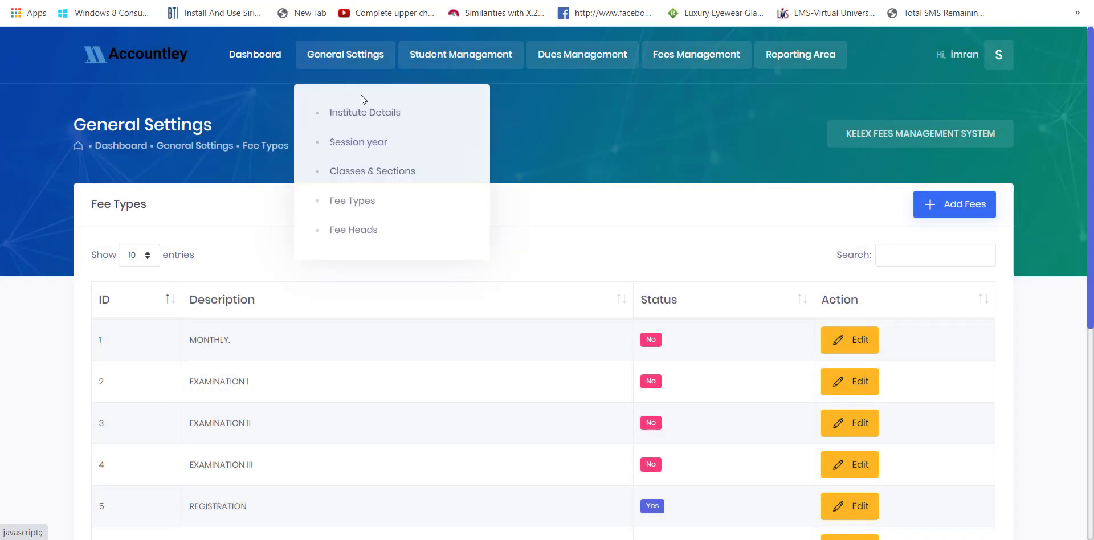
- For class 34 Class Starter, add a REGISTRATION fee head of 1000 with 0 fine
left_click(358, 229)
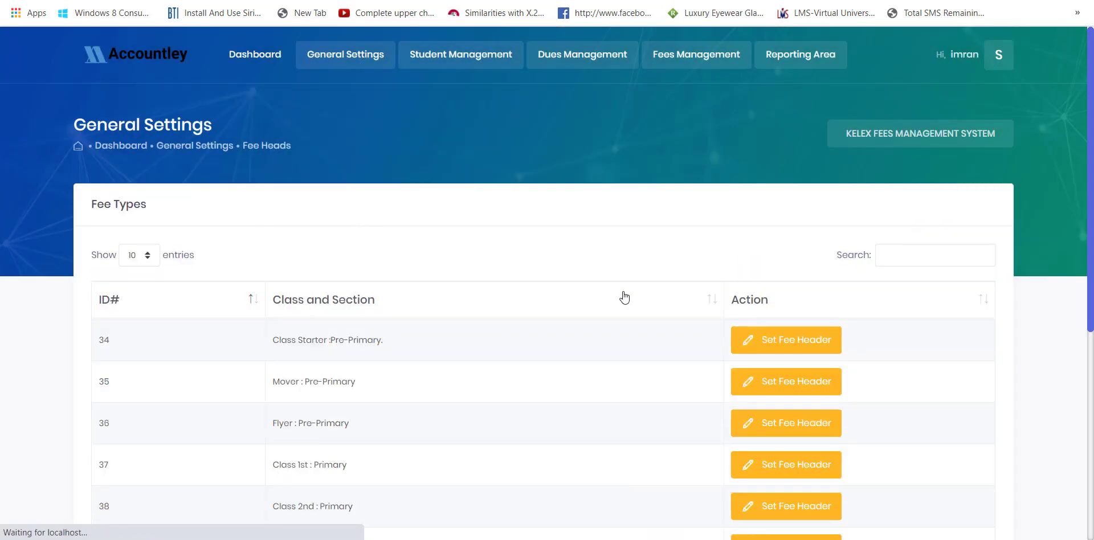
left_click_drag(435, 335, 333, 319)
left_click(782, 341)
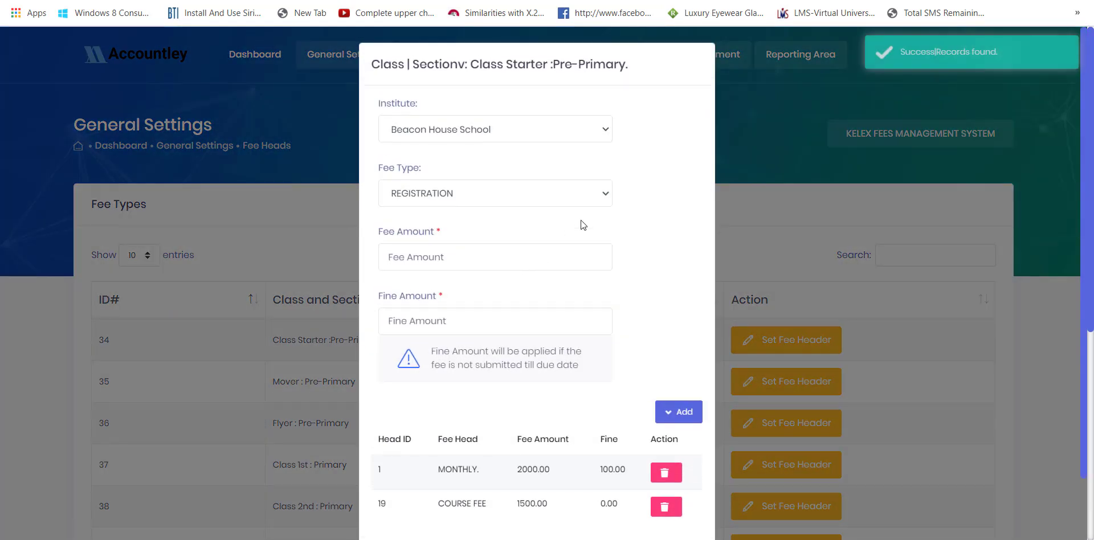
scroll(578, 224, "down", 2)
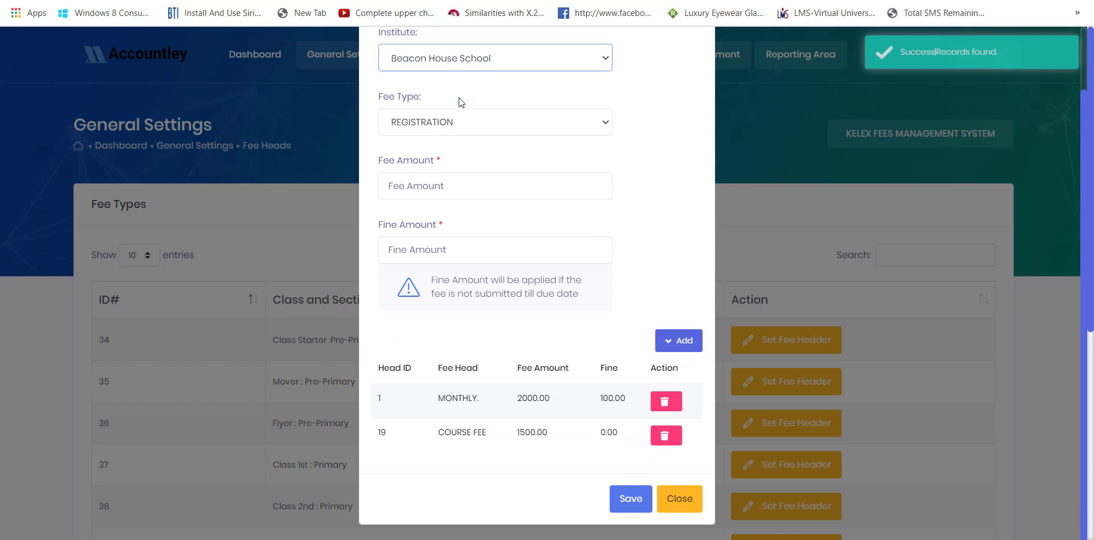
left_click(449, 122)
left_click(450, 122)
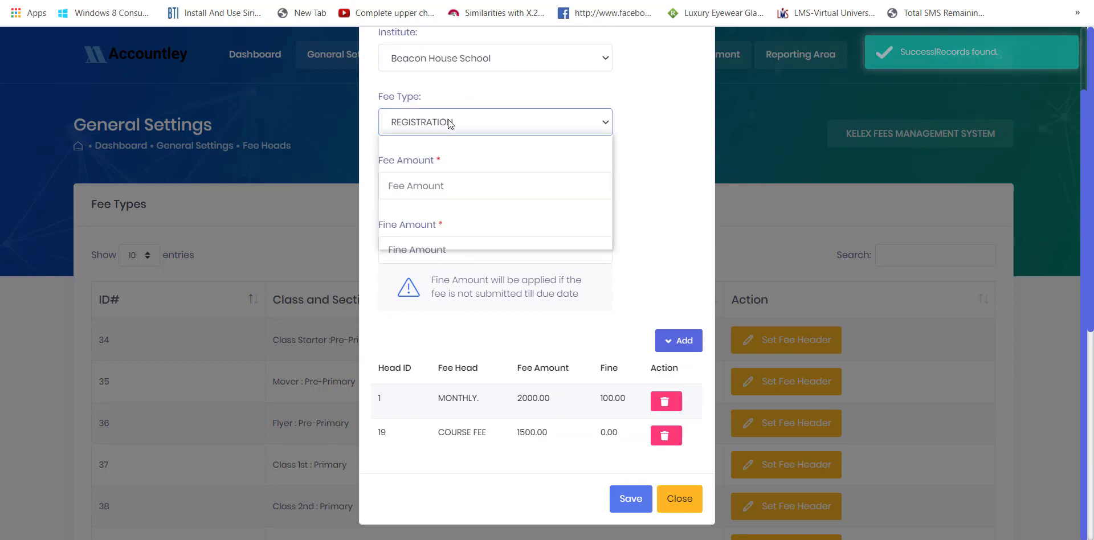
left_click(437, 182)
type("1000")
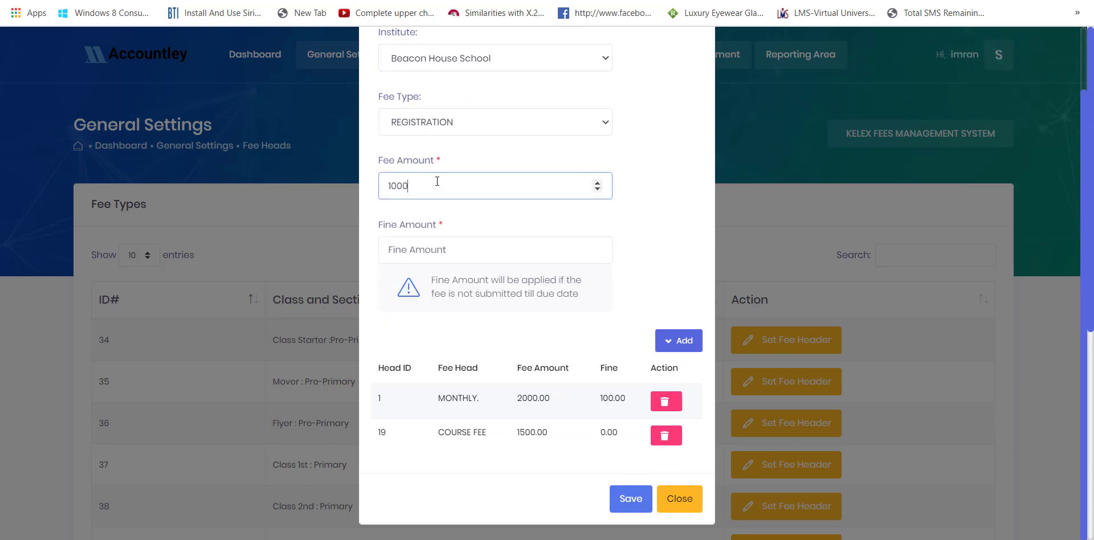
key("Tab")
type("0")
left_click(663, 335)
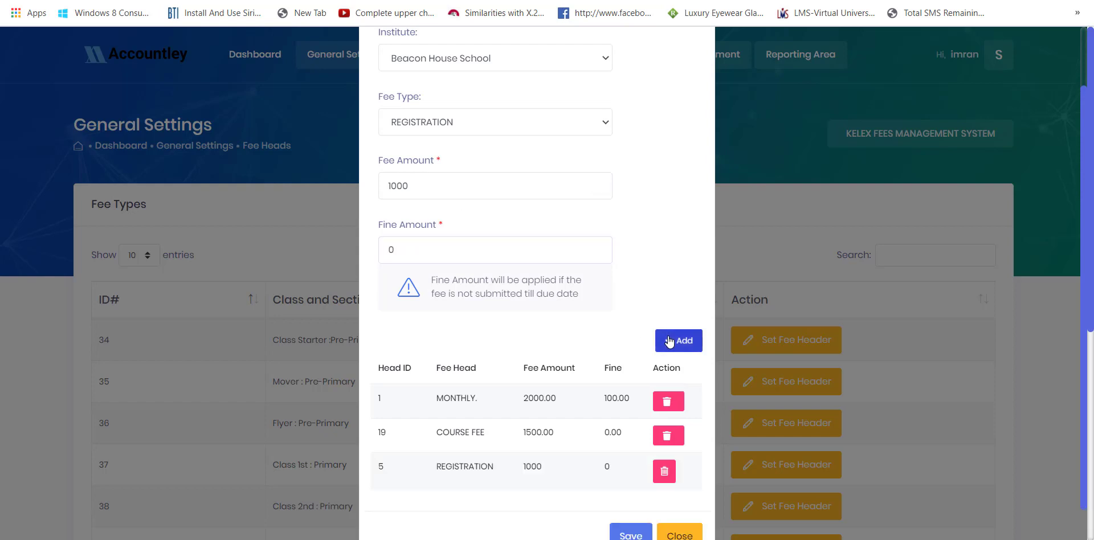
- Add a PROVISIONAL fee head of 500 and save the class's fee headers
left_click(443, 131)
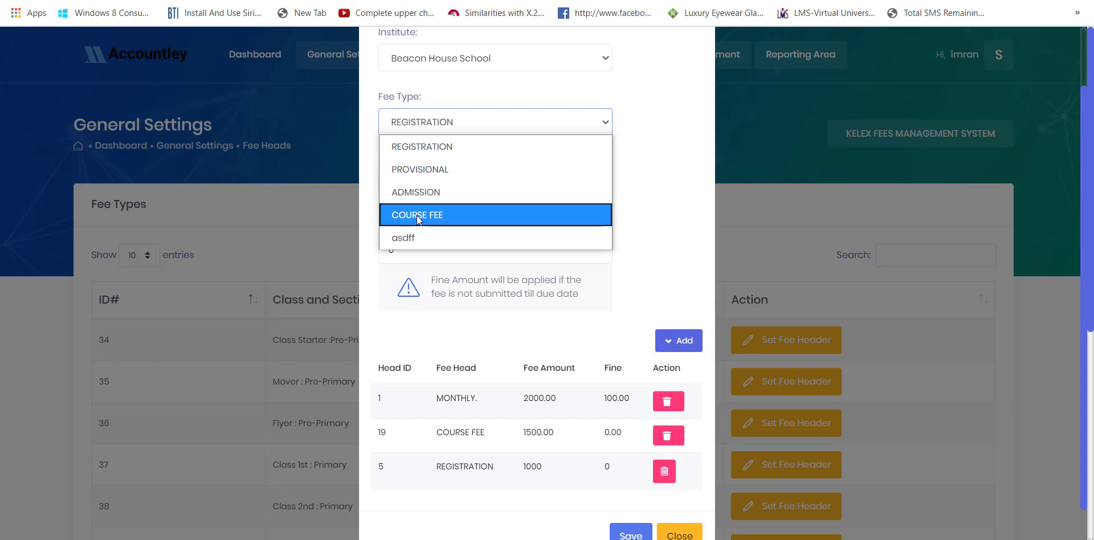
left_click(419, 169)
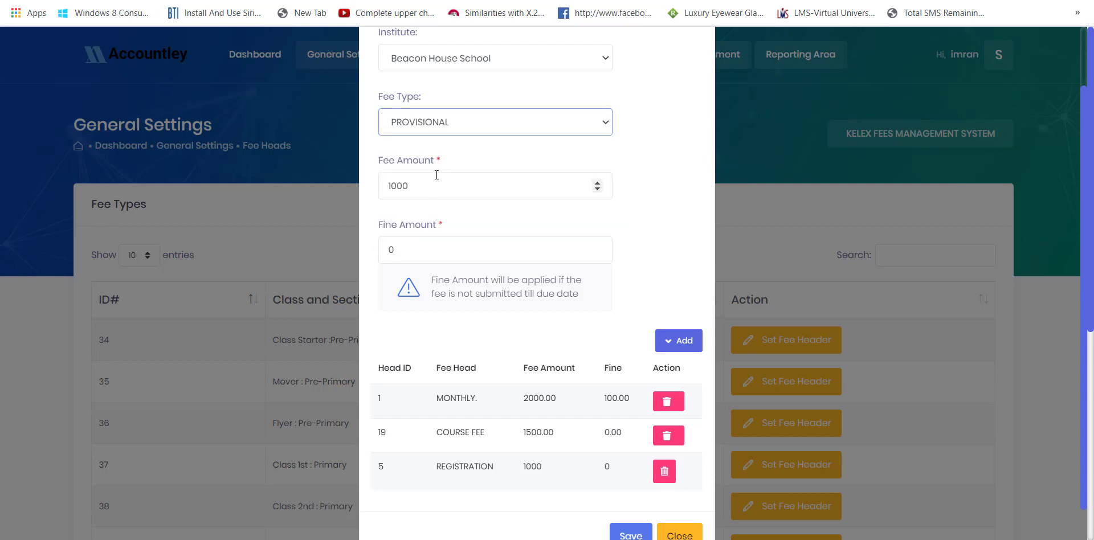
left_click(434, 192)
key("BackSpace")
key("BackSpace")
key("BackSpace")
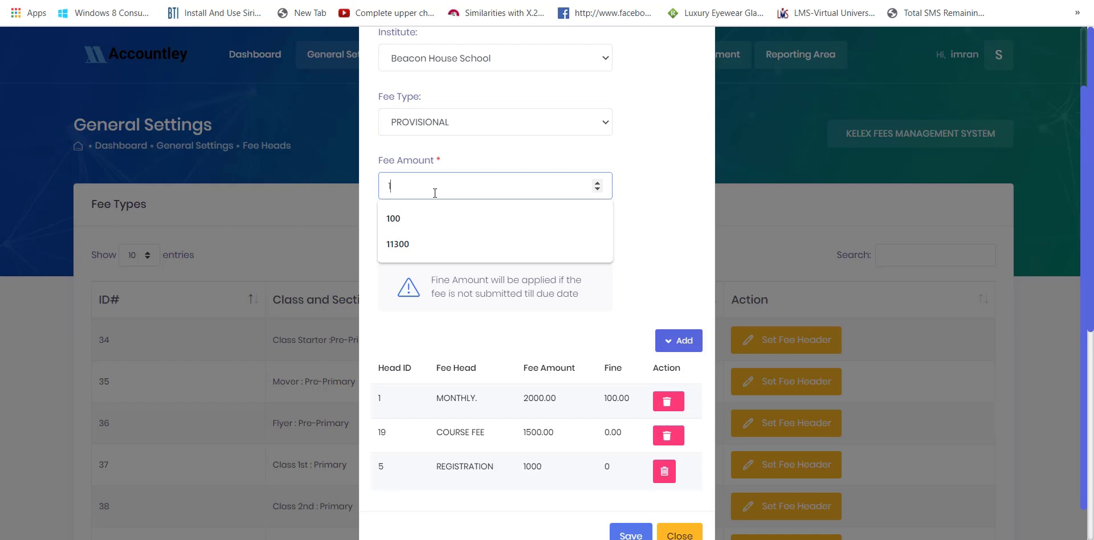
type("500")
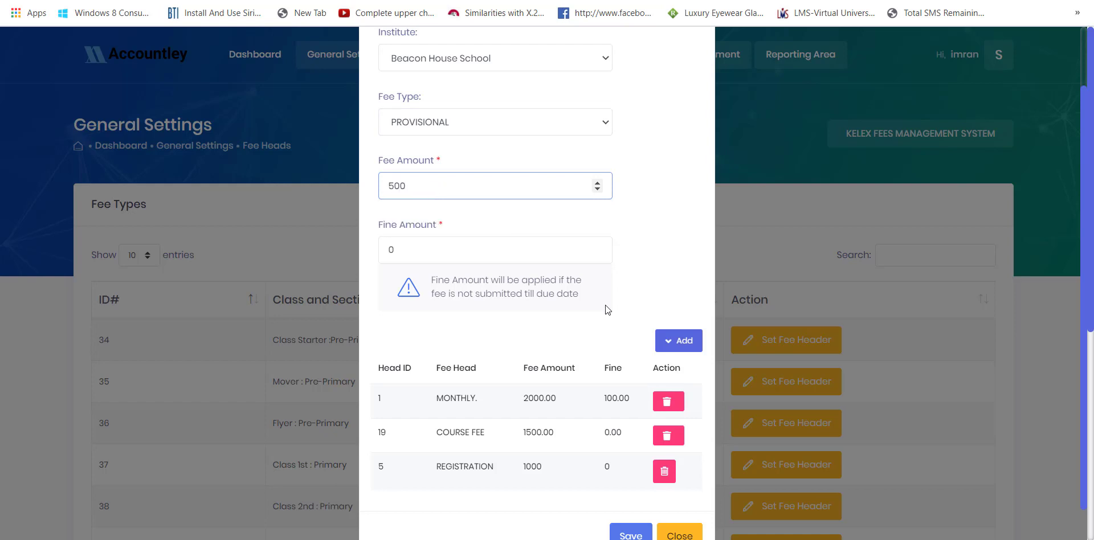
left_click(679, 342)
scroll(597, 394, "down", 2)
left_click(626, 501)
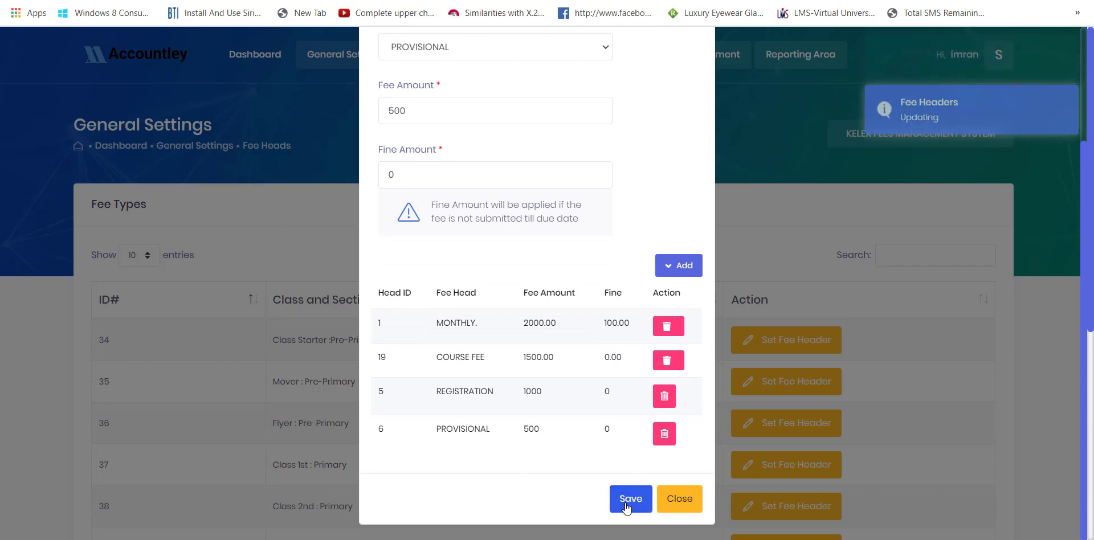
left_click(659, 514)
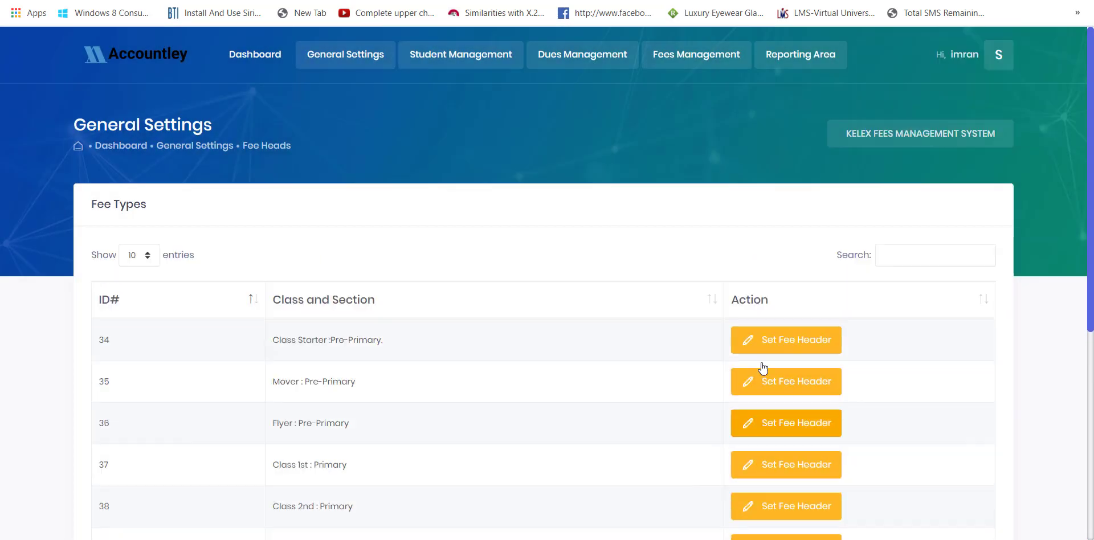
- Review the Class Starter and Mover fee headers, then go to the Active Students List
left_click(769, 341)
scroll(651, 330, "down", 2)
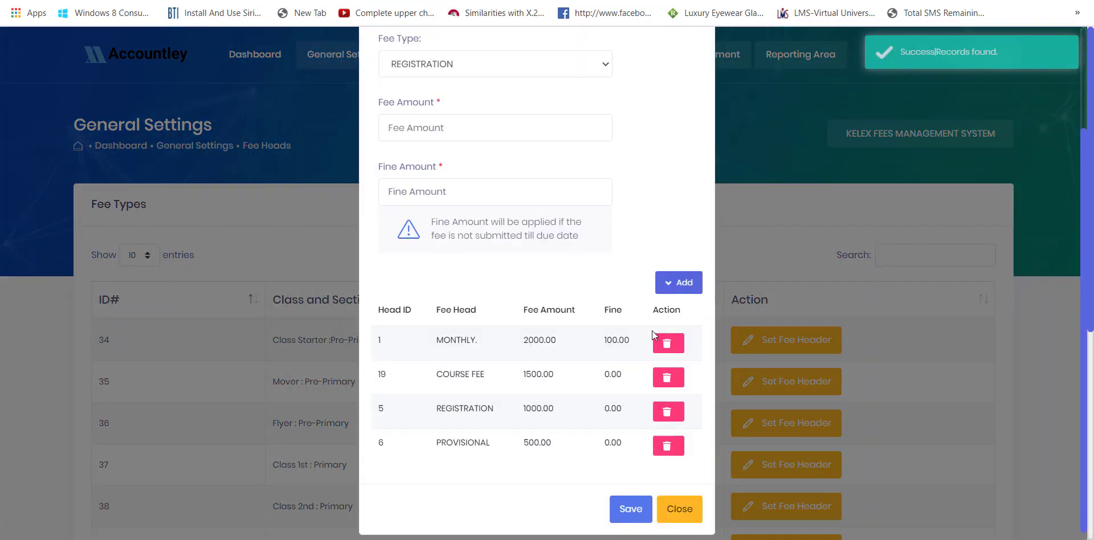
left_click(680, 499)
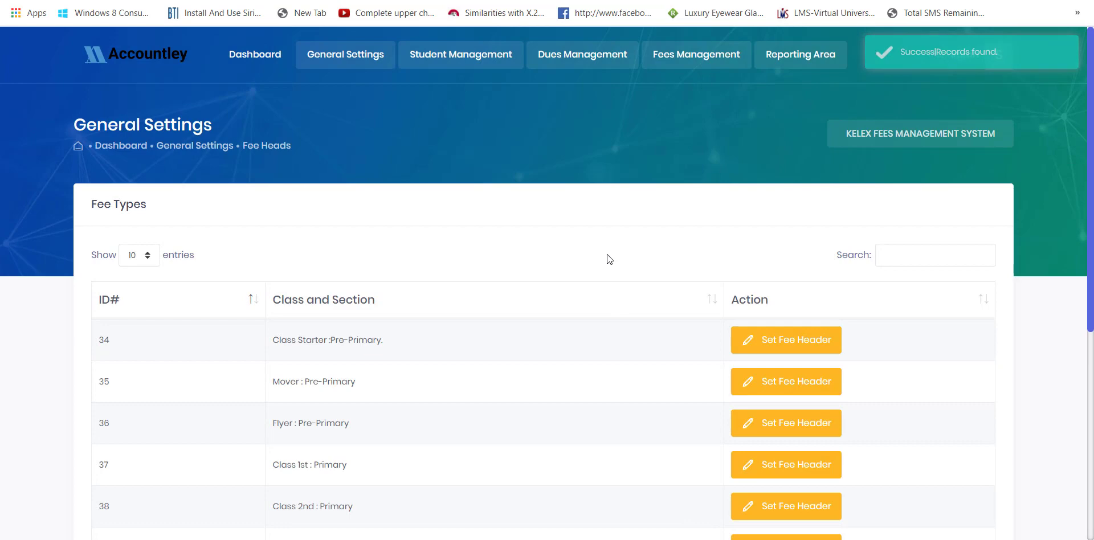
scroll(606, 257, "down", 8)
scroll(606, 256, "up", 8)
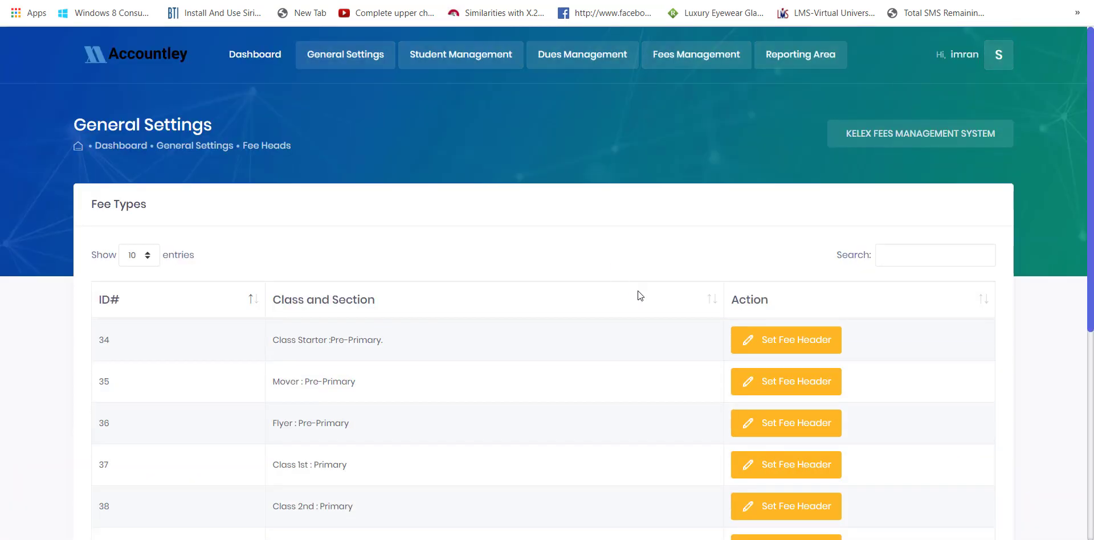
left_click(763, 385)
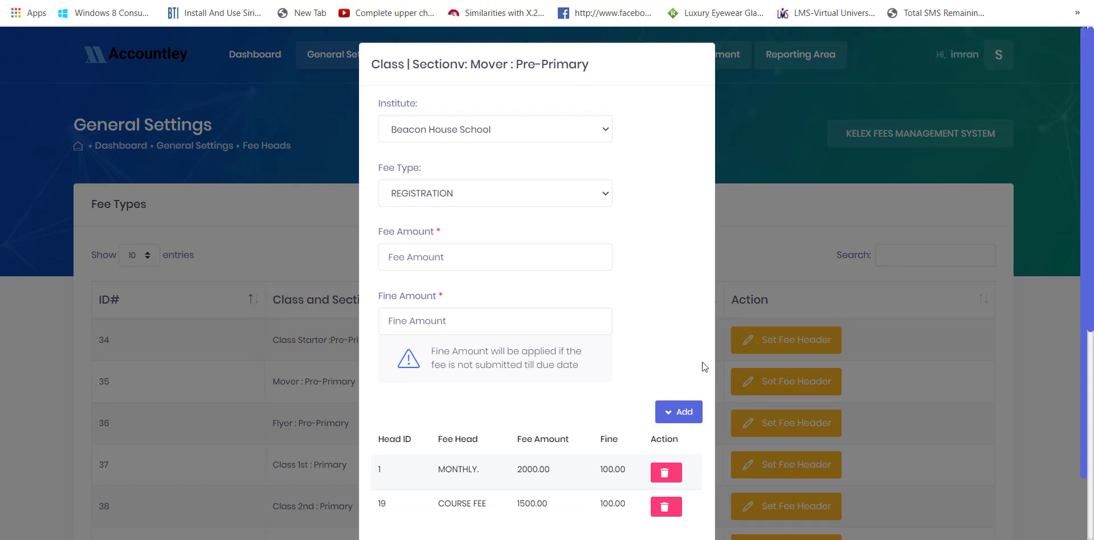
scroll(722, 468, "down", 2)
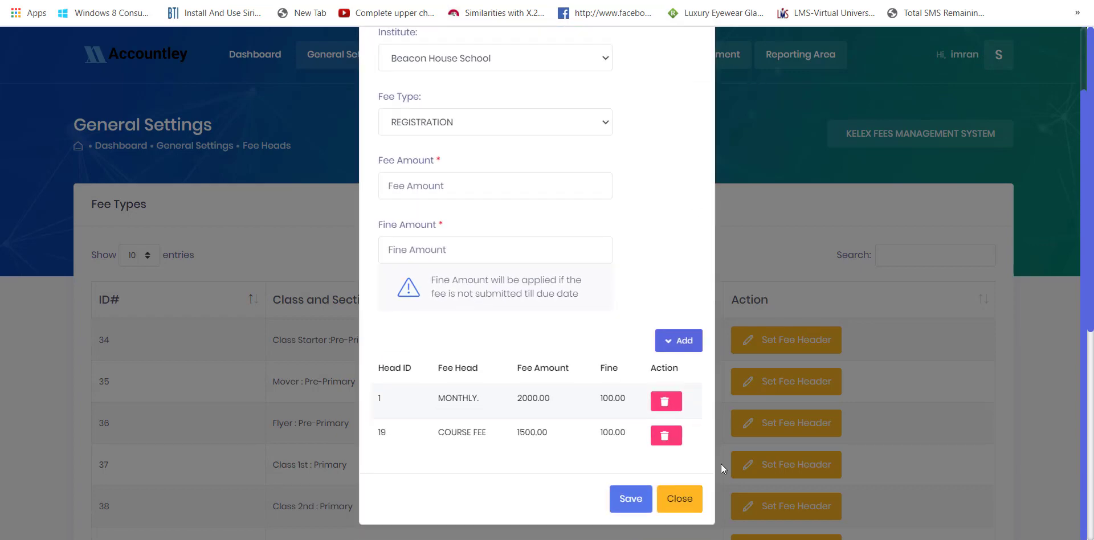
left_click(679, 499)
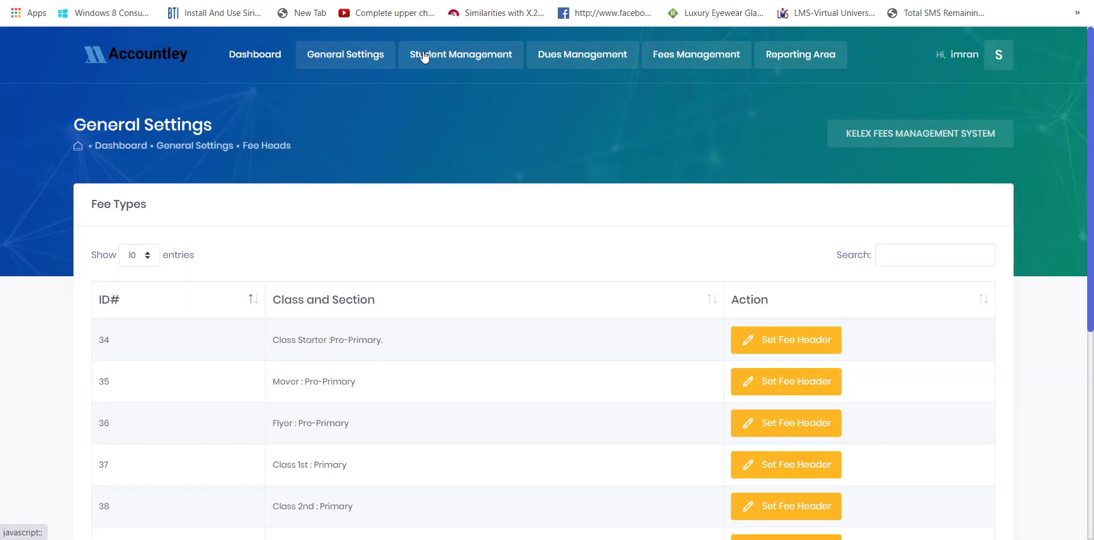
left_click(422, 52)
left_click(453, 113)
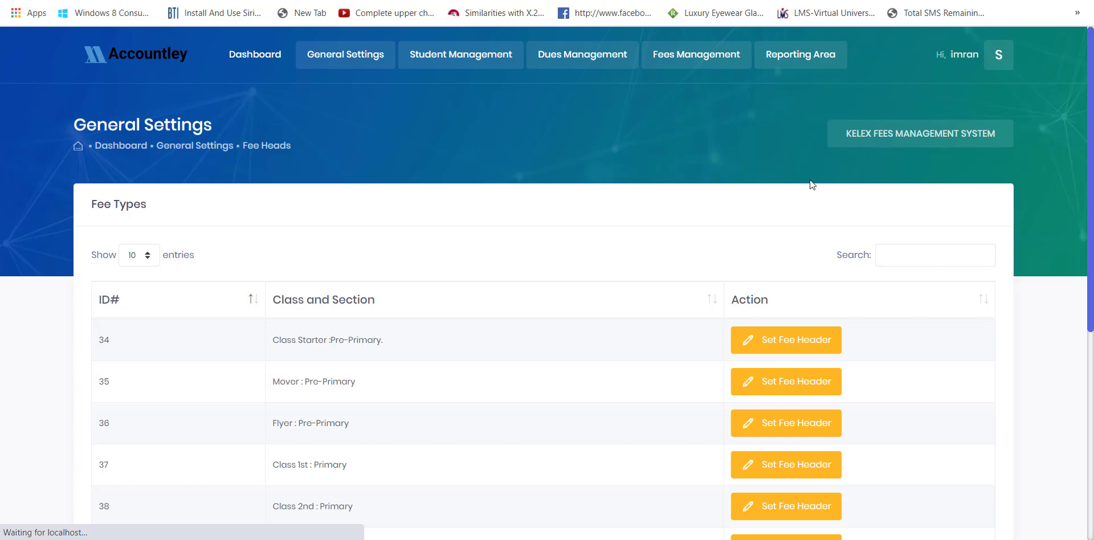
- Look through the new student form's personal and contact sections, then close it unsaved
left_click(931, 204)
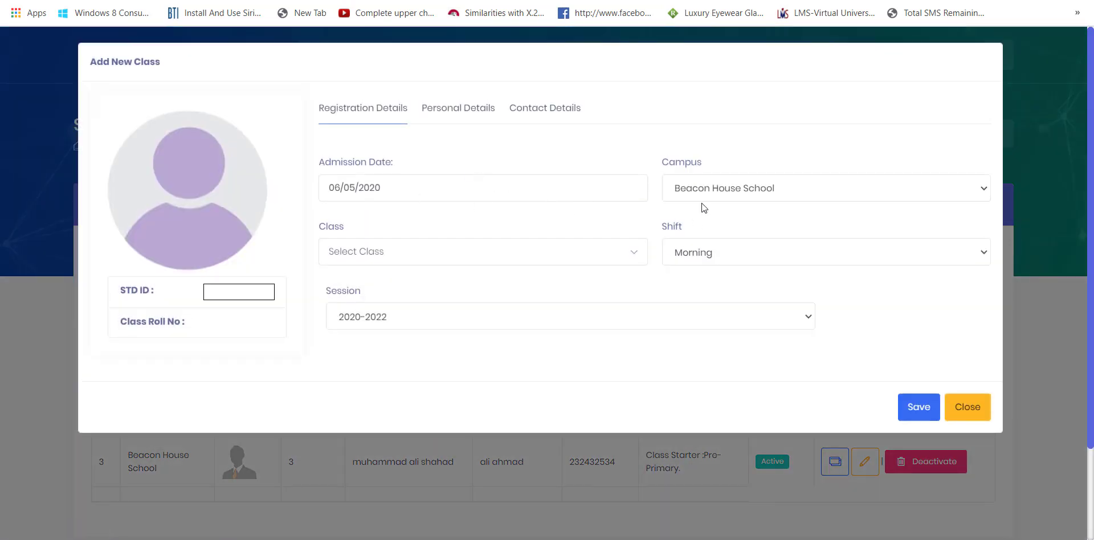
left_click(442, 108)
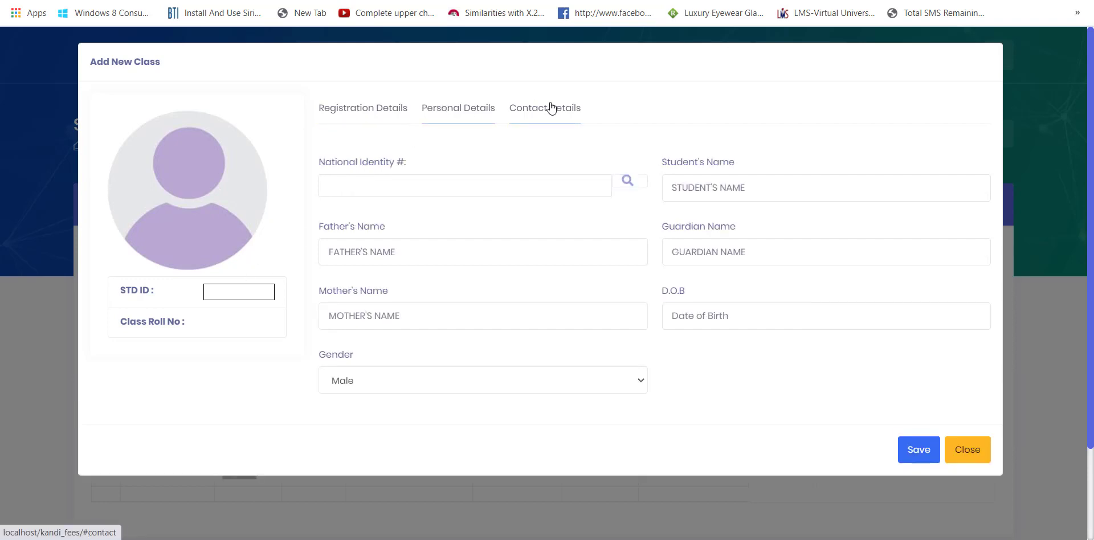
left_click(550, 108)
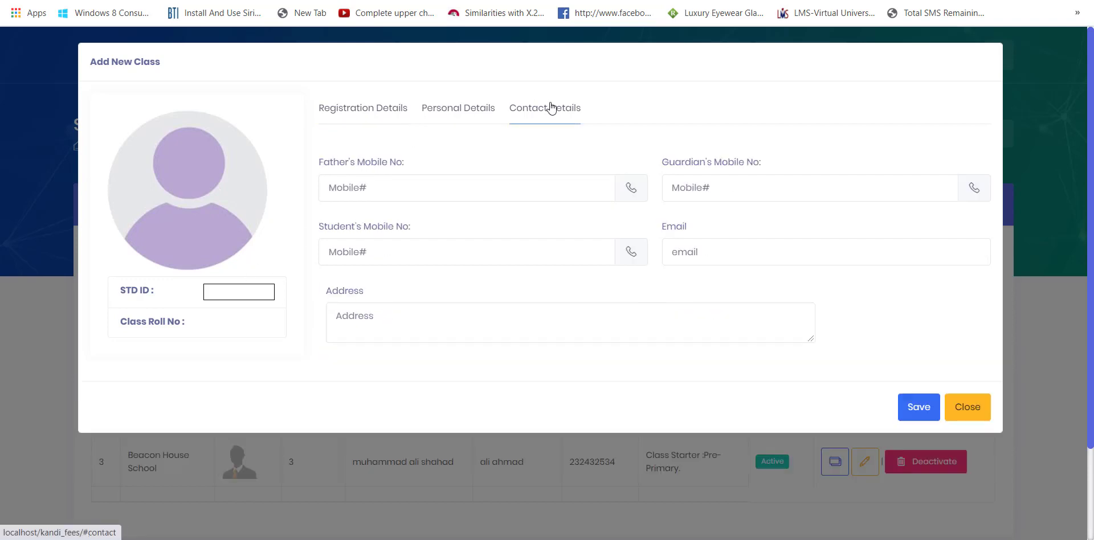
left_click(968, 408)
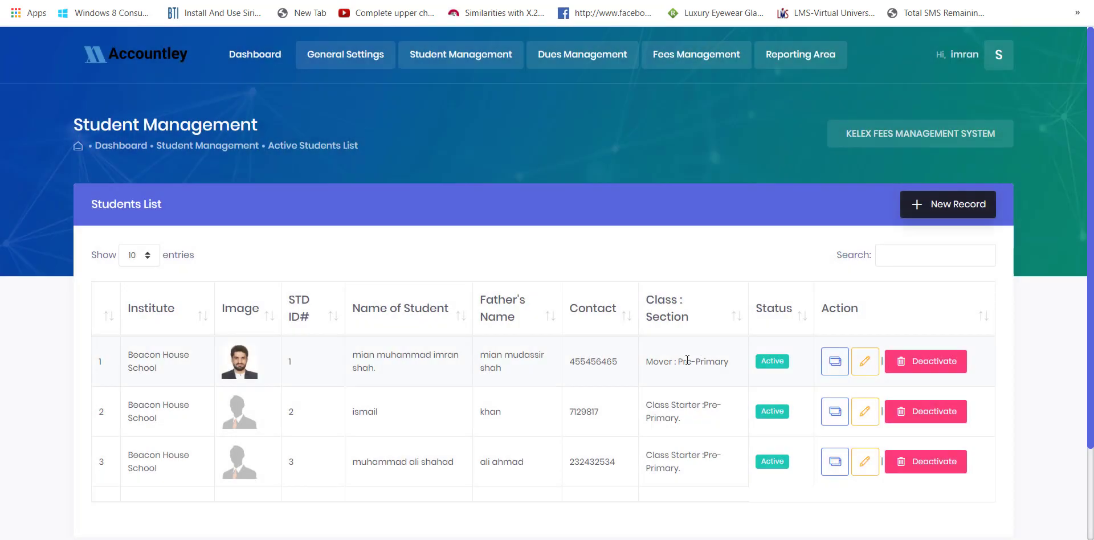
- View the first active student's profile with birth date, admission date and status
left_click(842, 369)
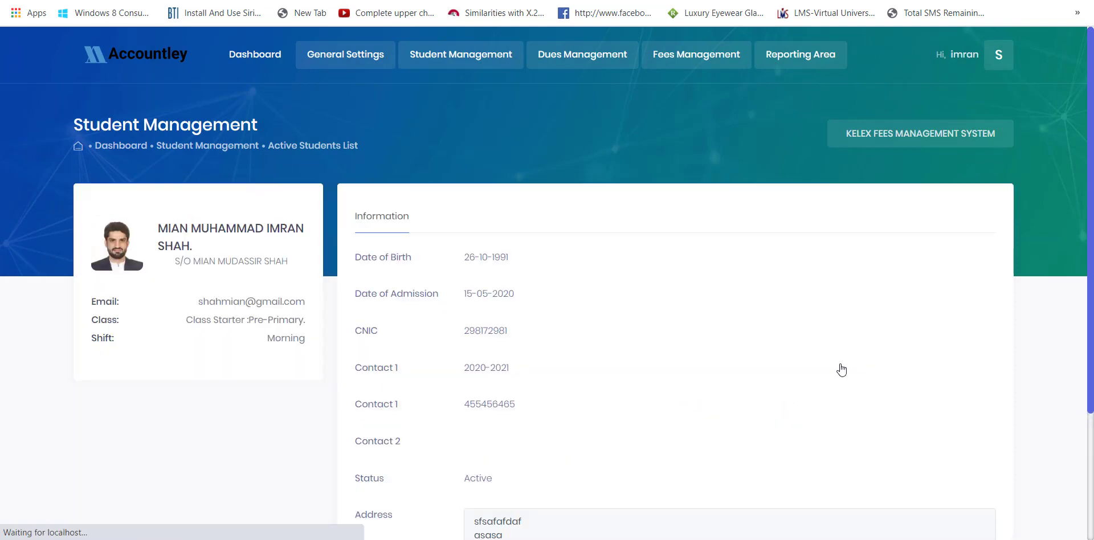
scroll(532, 267, "down", 3)
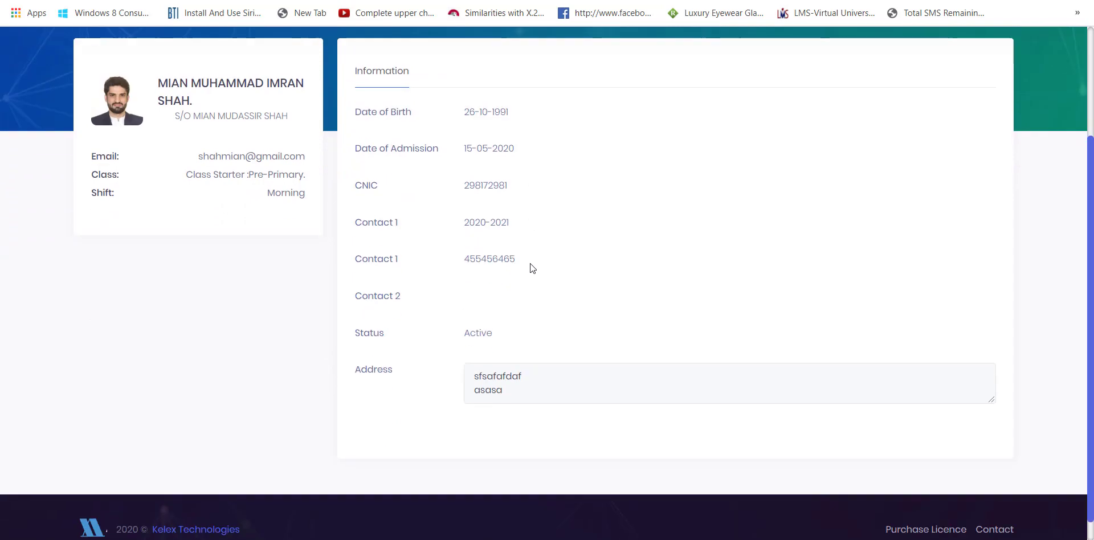
scroll(530, 265, "up", 3)
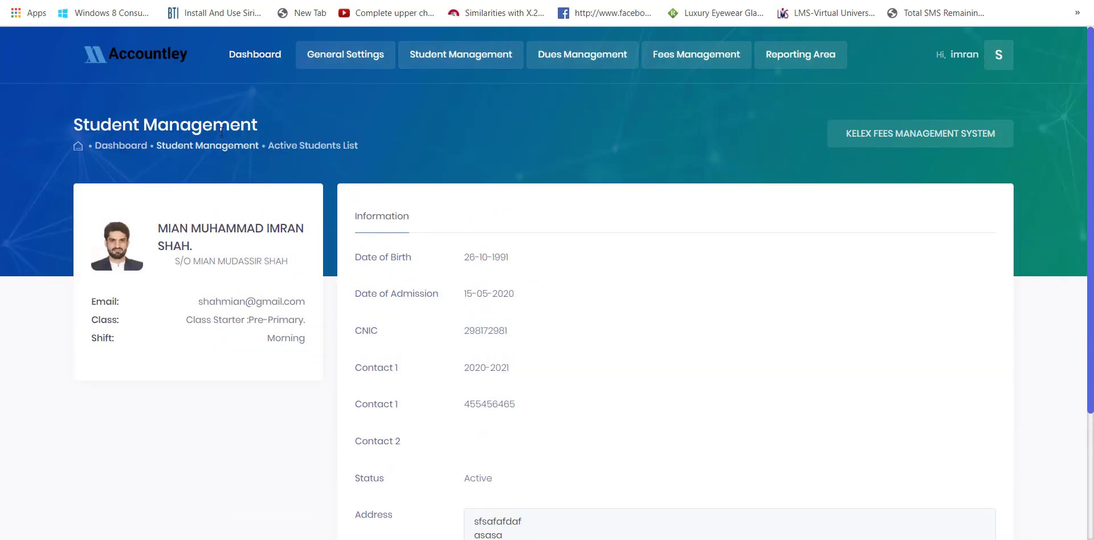
left_click(218, 149)
- Edit the first active student's record to Class Starter Pre-Primary and save the update
left_click(299, 149)
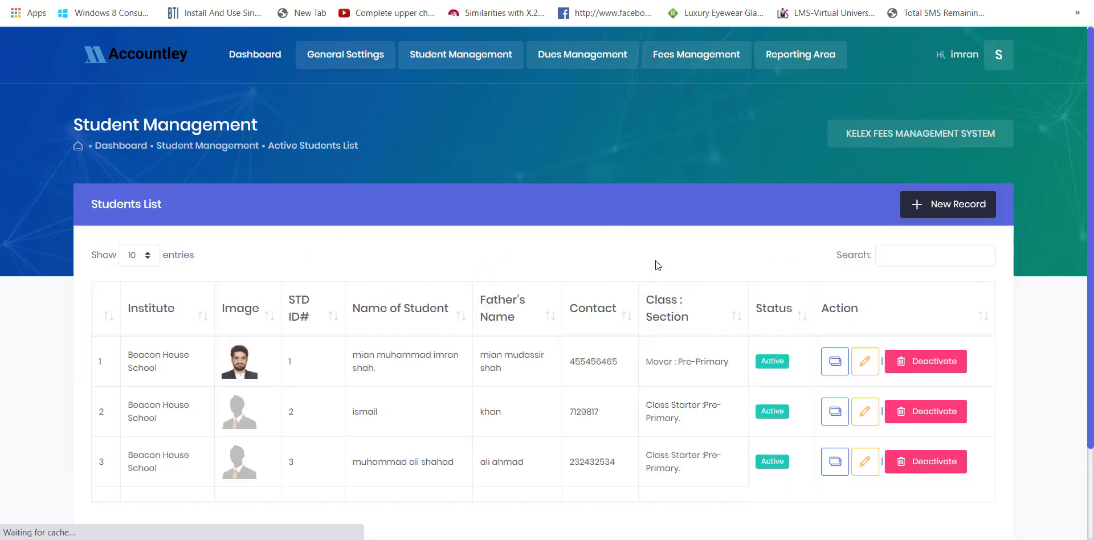
left_click(864, 361)
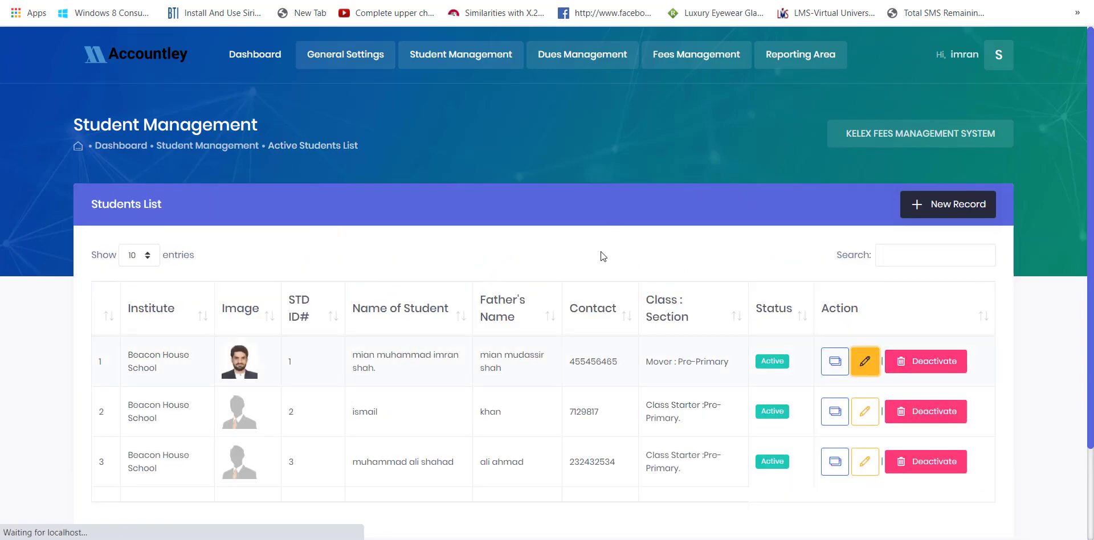
scroll(532, 231, "down", 3)
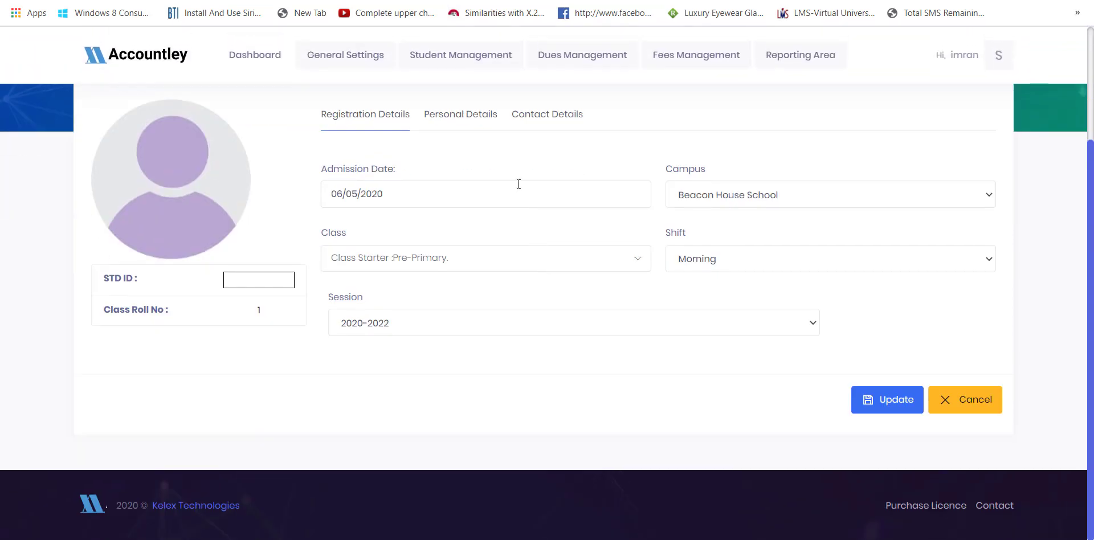
left_click(483, 115)
left_click(540, 115)
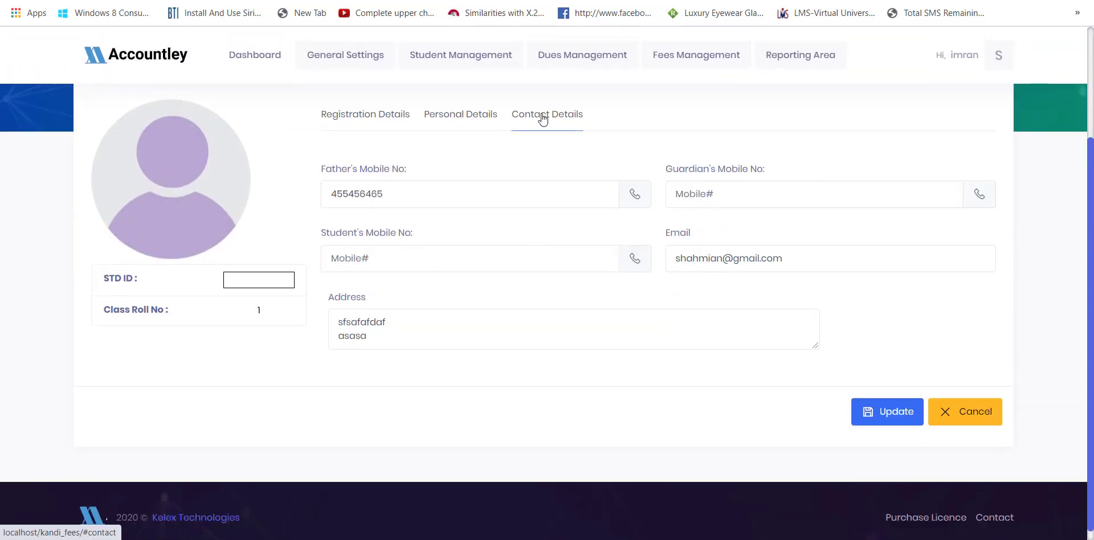
left_click(476, 121)
left_click(828, 192)
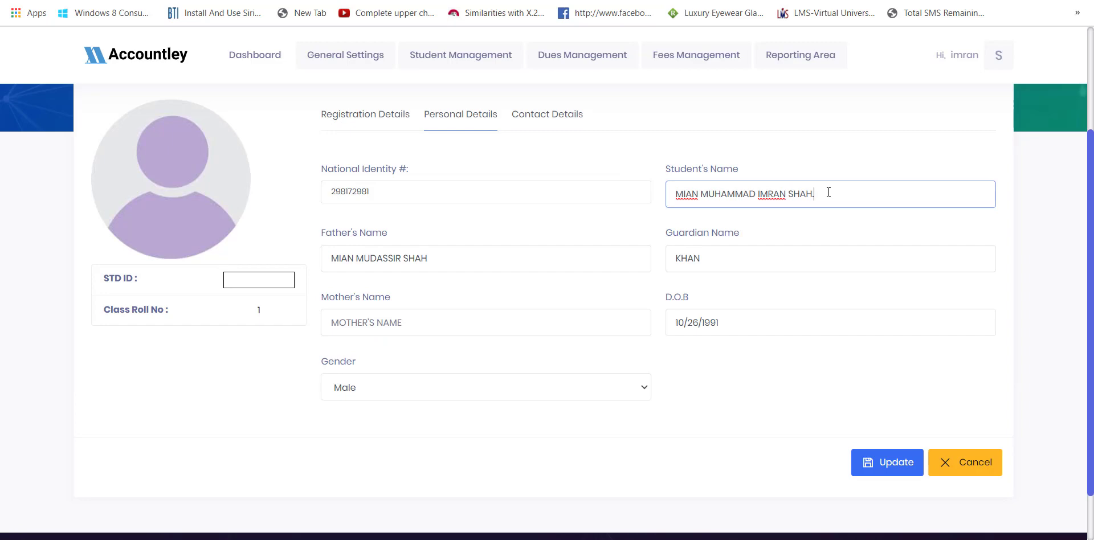
left_click(899, 466)
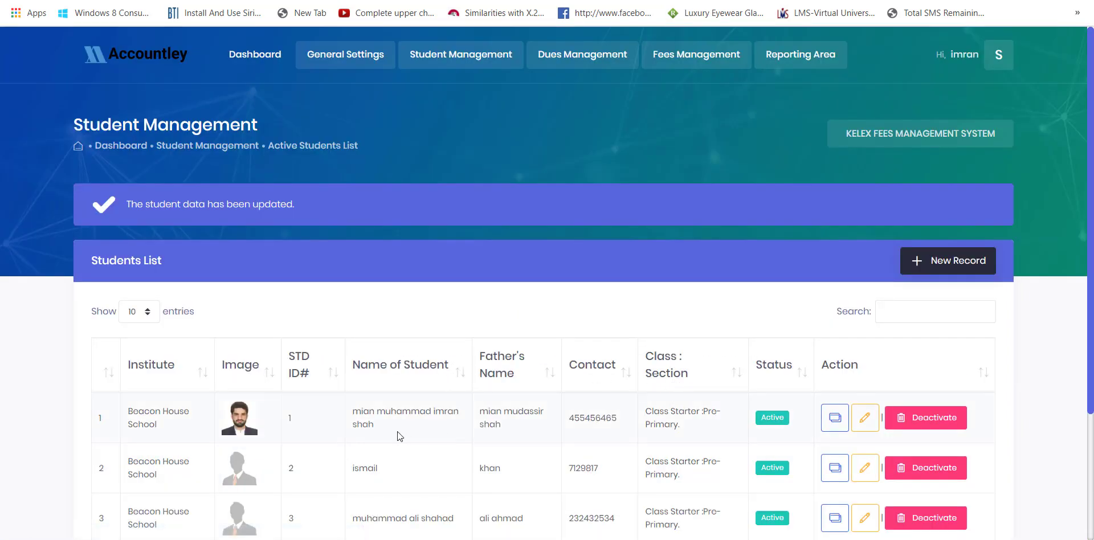
- Check the updated student in the list, then go to the class-wise student report page
left_click_drag(398, 432, 332, 404)
left_click(424, 291)
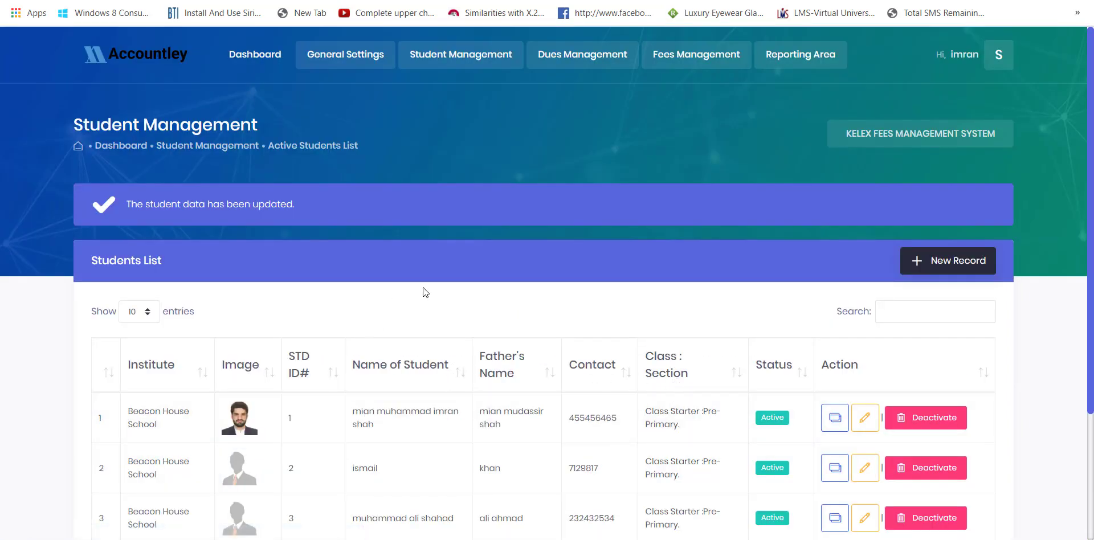
left_click(921, 268)
left_click(964, 406)
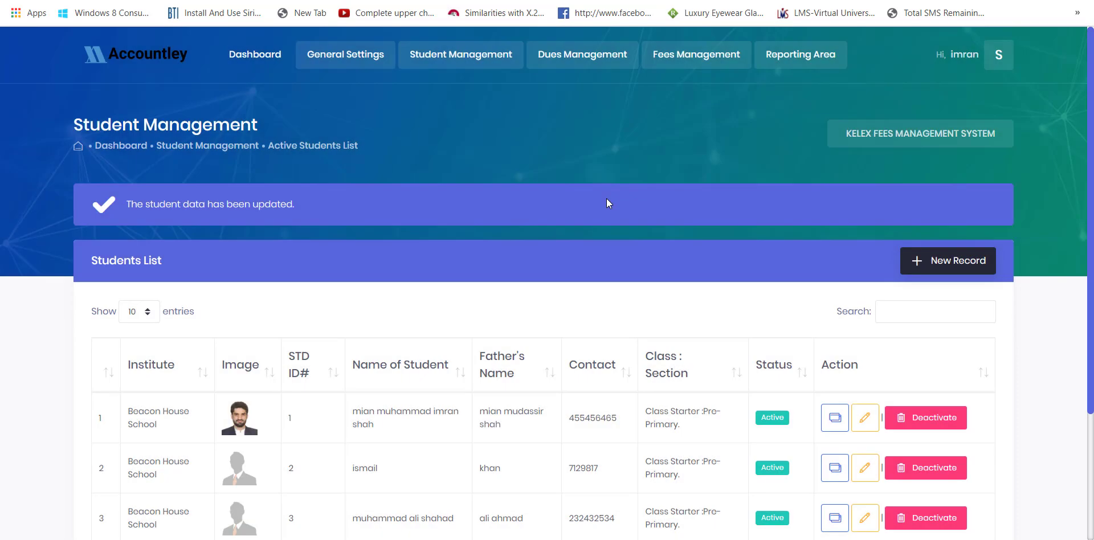
mouse_move(477, 67)
left_click(461, 145)
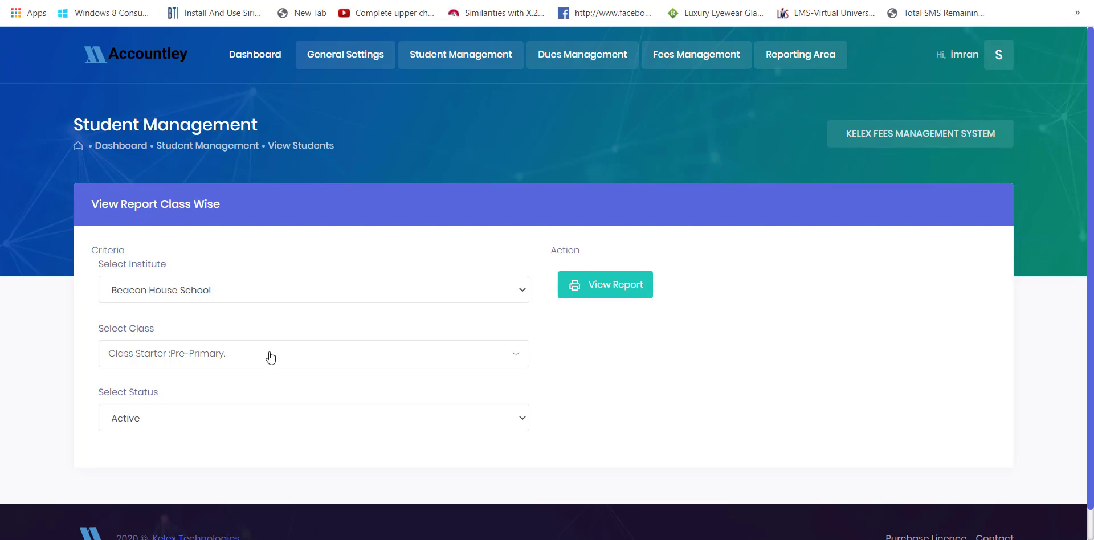
- Generate the Class Starter Pre-Primary class-wise report (3 students, 3 male, 0 female), then close its tab
left_click(190, 354)
left_click(189, 353)
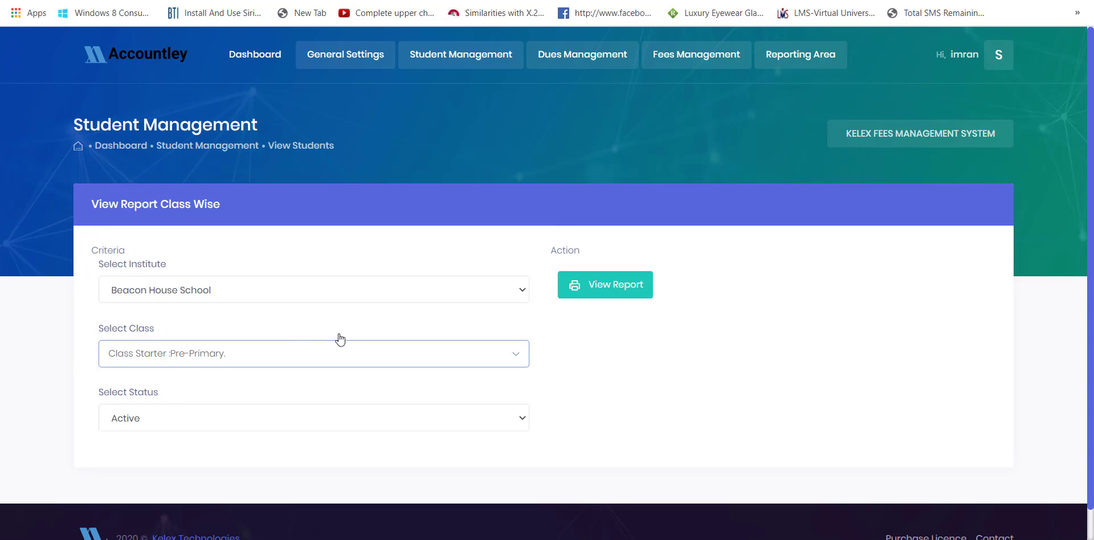
left_click(573, 298)
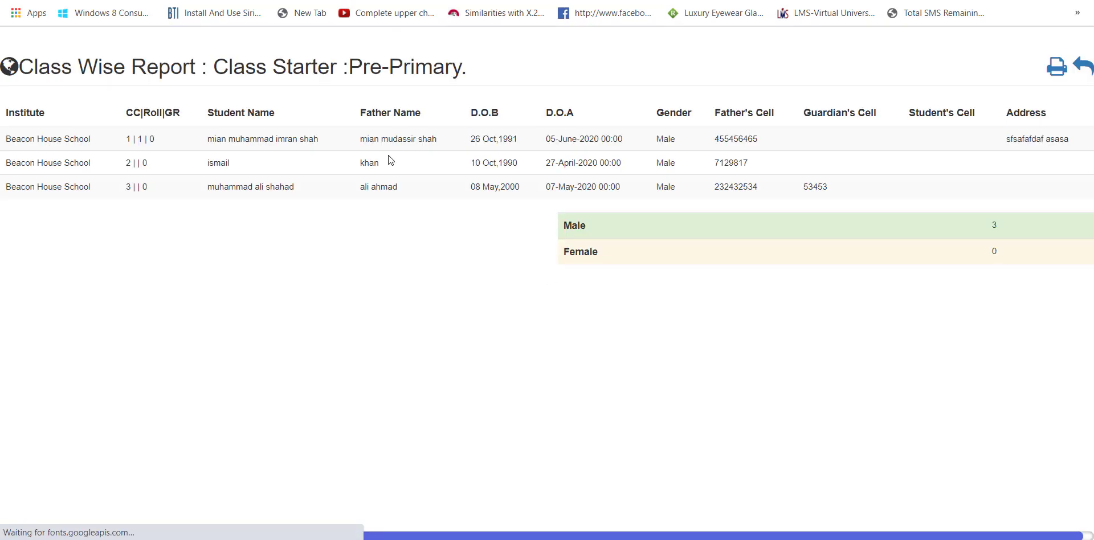
left_click_drag(581, 260, 470, 163)
left_click(521, 97)
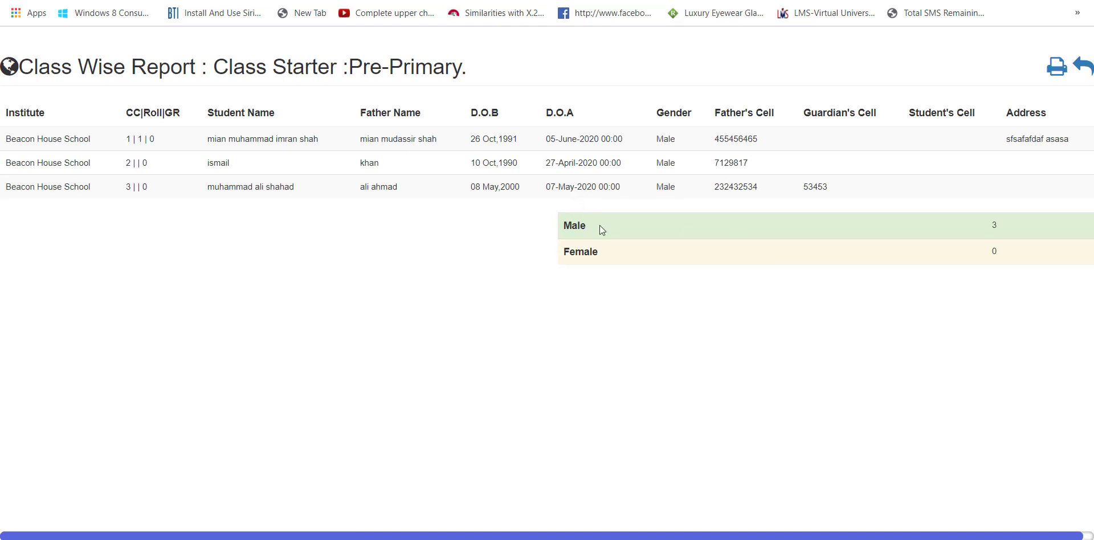
key("ctrl+w")
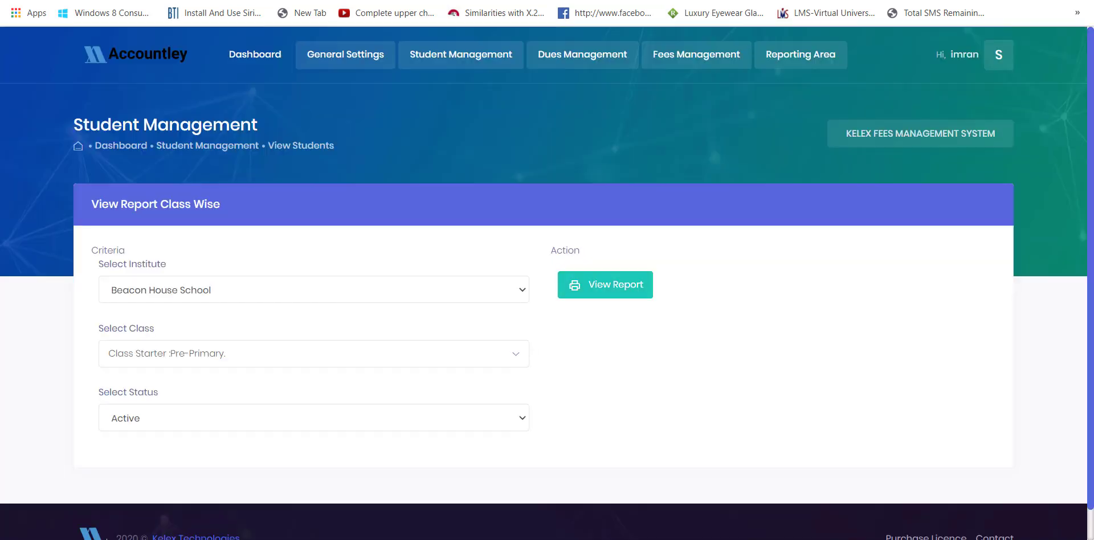
left_click(422, 64)
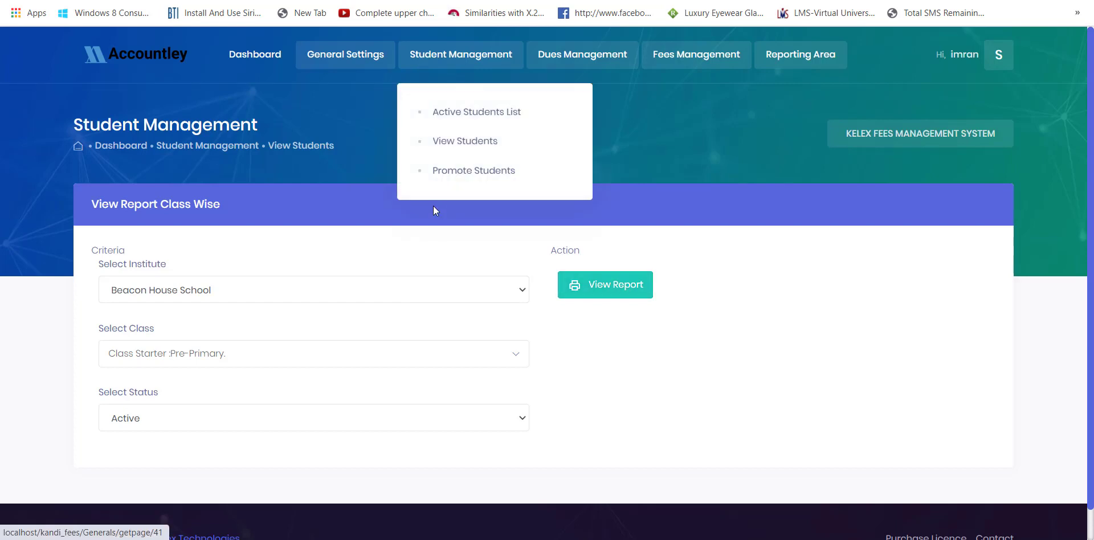
- Open the Fee Challan dues list and view the fee records of Reg.ID 2 (7000.00)
left_click(545, 61)
left_click(588, 117)
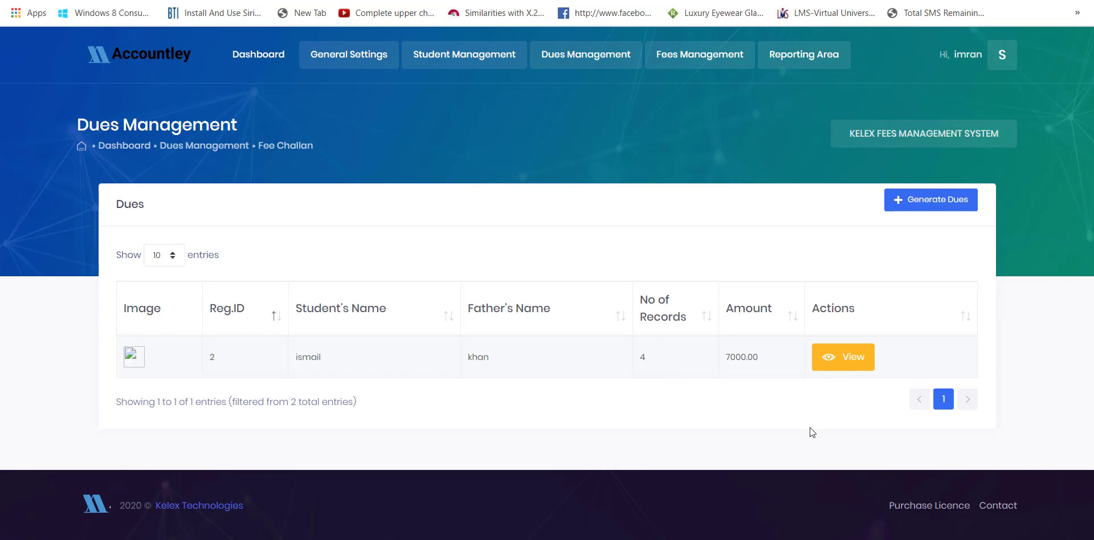
left_click(838, 369)
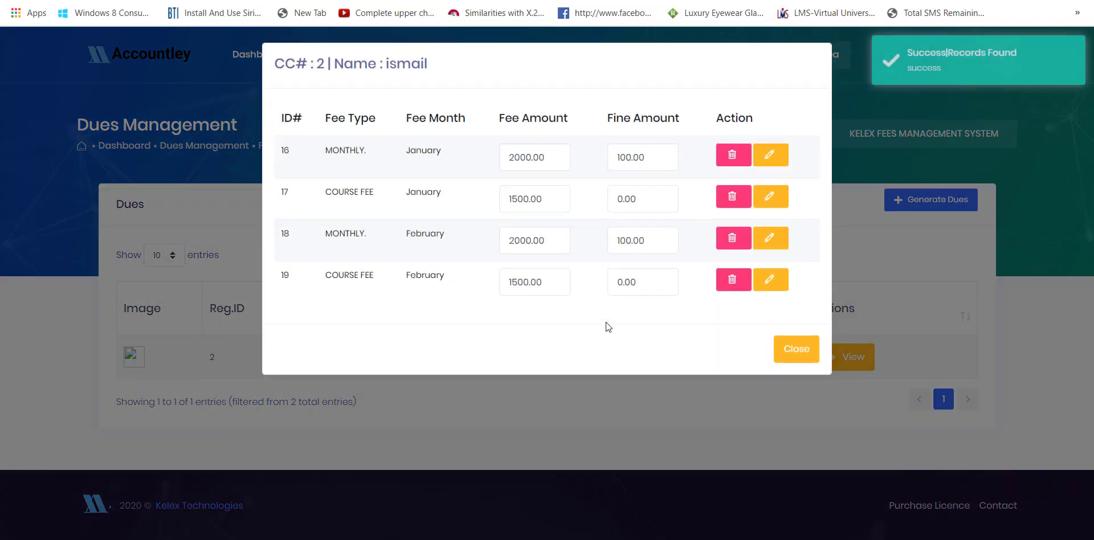
left_click(793, 351)
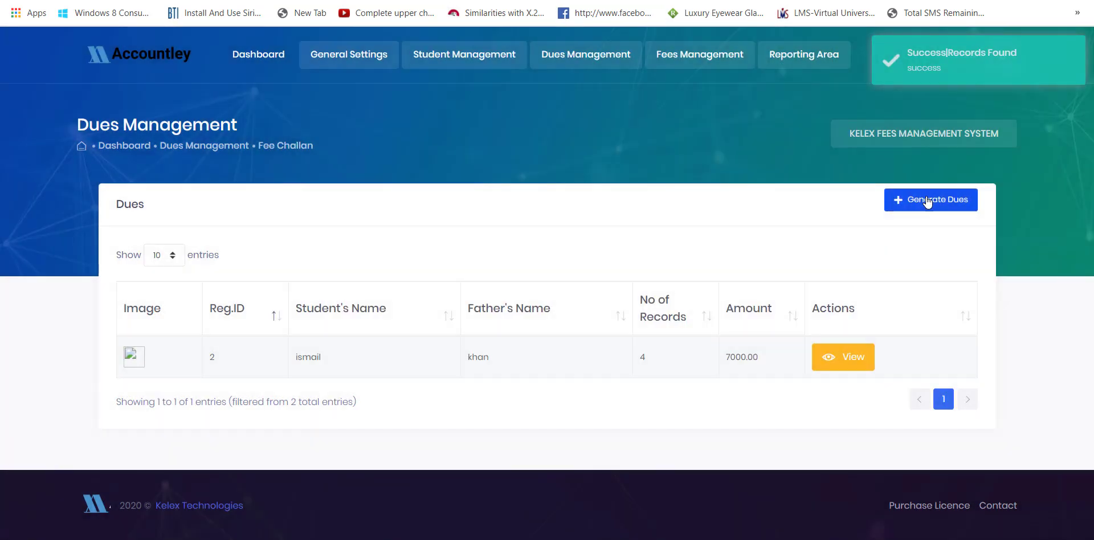
- Generate January–February REGISTRATION dues for Mover : Pre-Primary, due 06/05/2020; none found
left_click(927, 201)
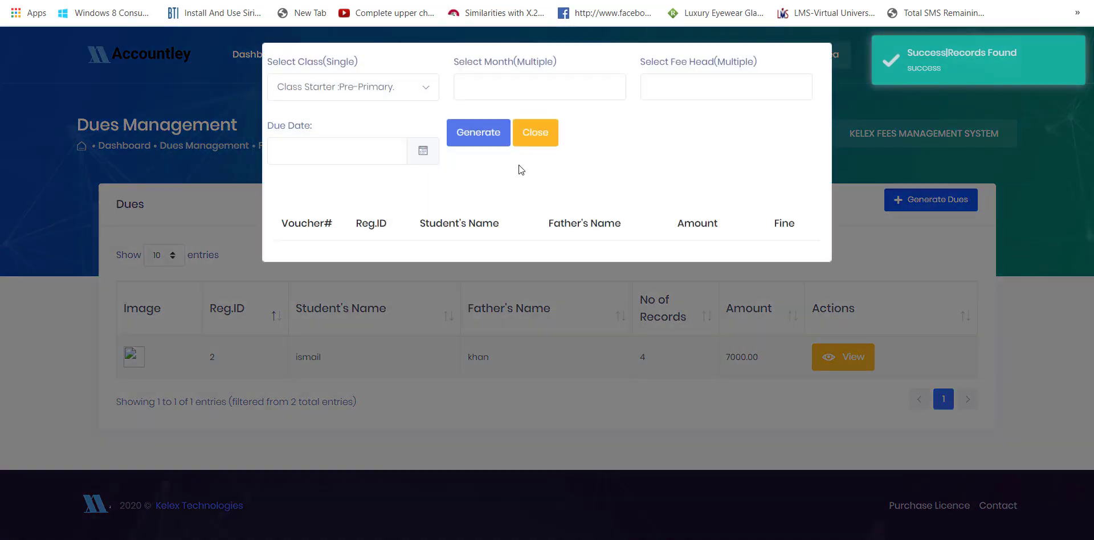
left_click(389, 90)
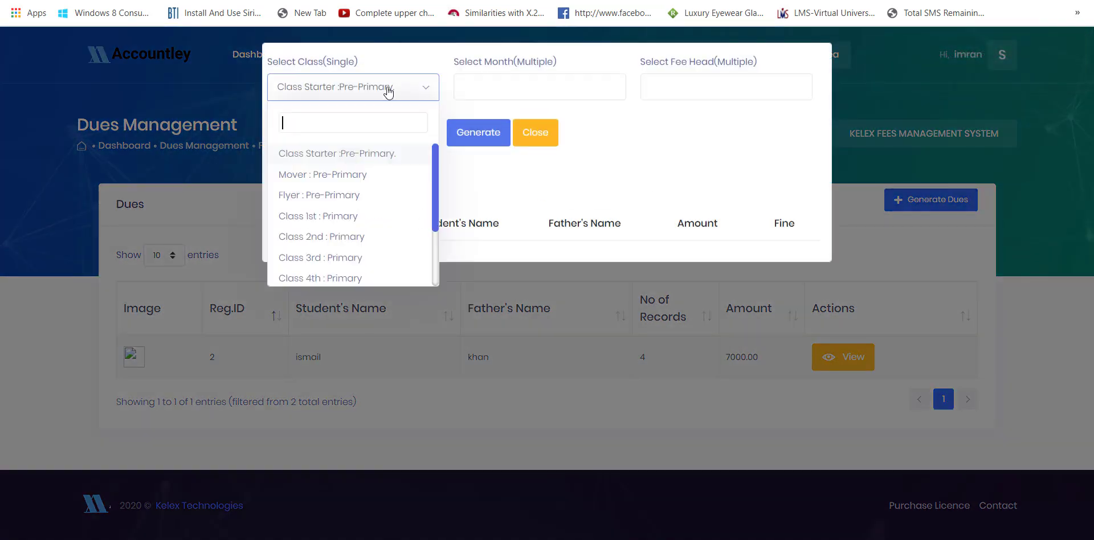
left_click(339, 176)
left_click(490, 92)
left_click(489, 119)
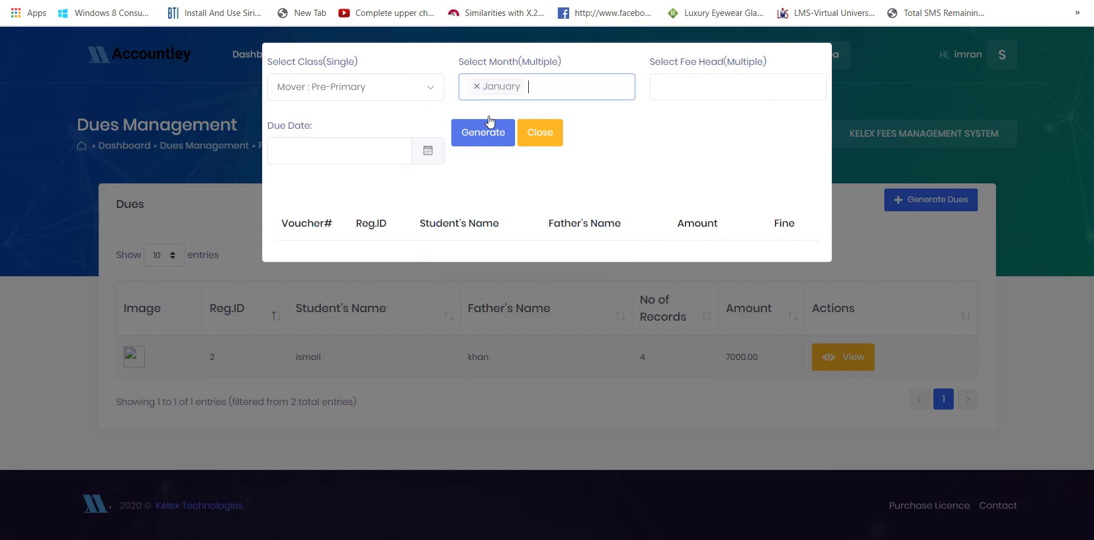
left_click(515, 90)
left_click(518, 130)
left_click(688, 97)
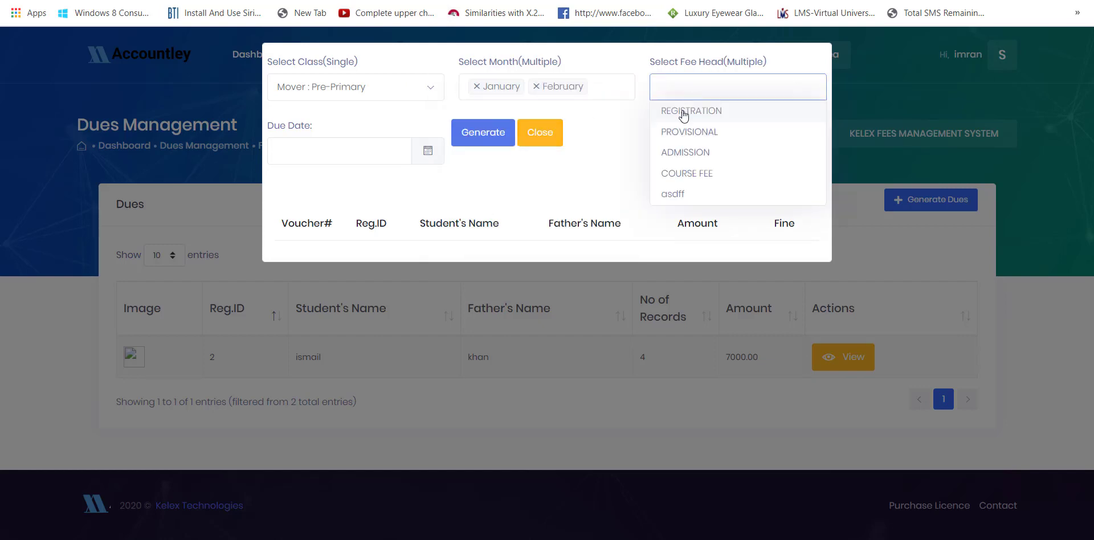
left_click(681, 111)
left_click(408, 149)
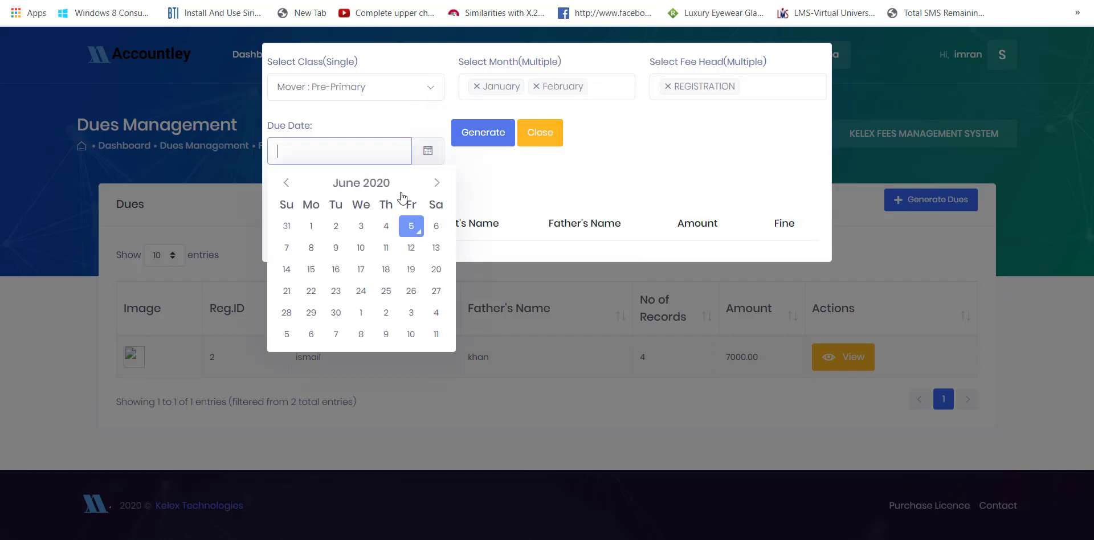
left_click(409, 227)
left_click(484, 142)
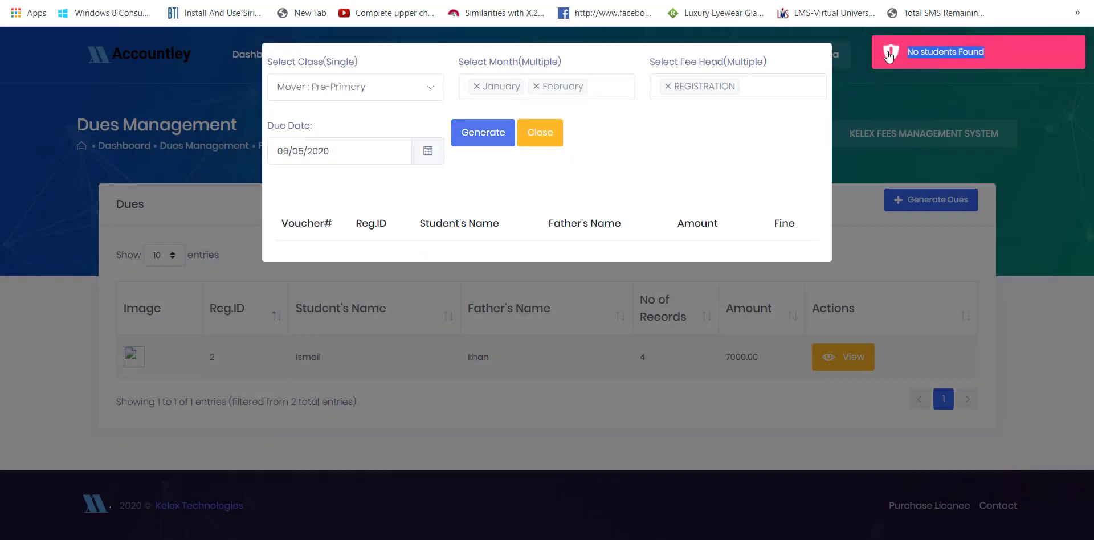
left_click(546, 135)
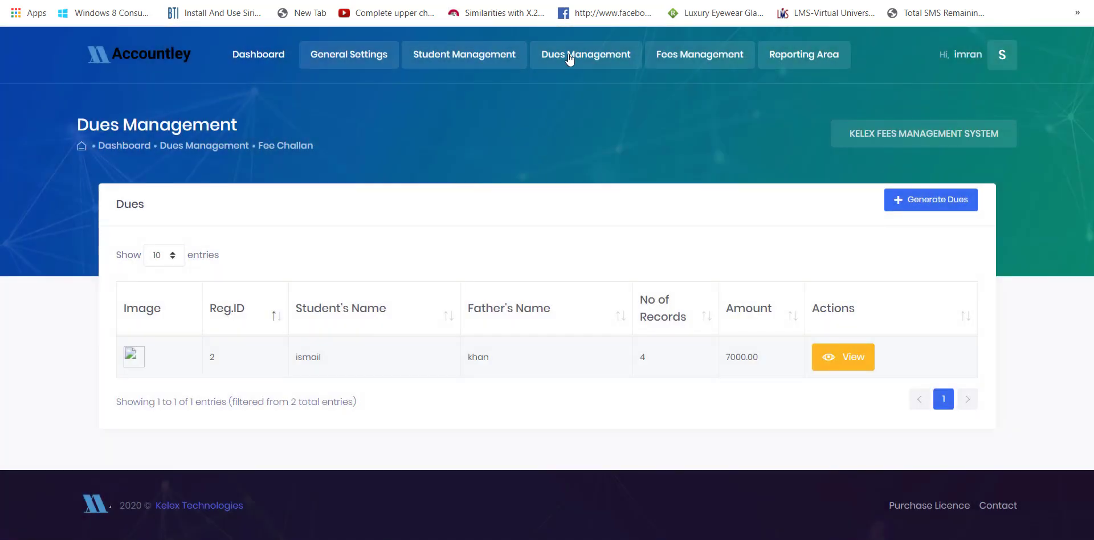
- Print dues slips for months January through June using Template #1
mouse_move(570, 60)
left_click(573, 143)
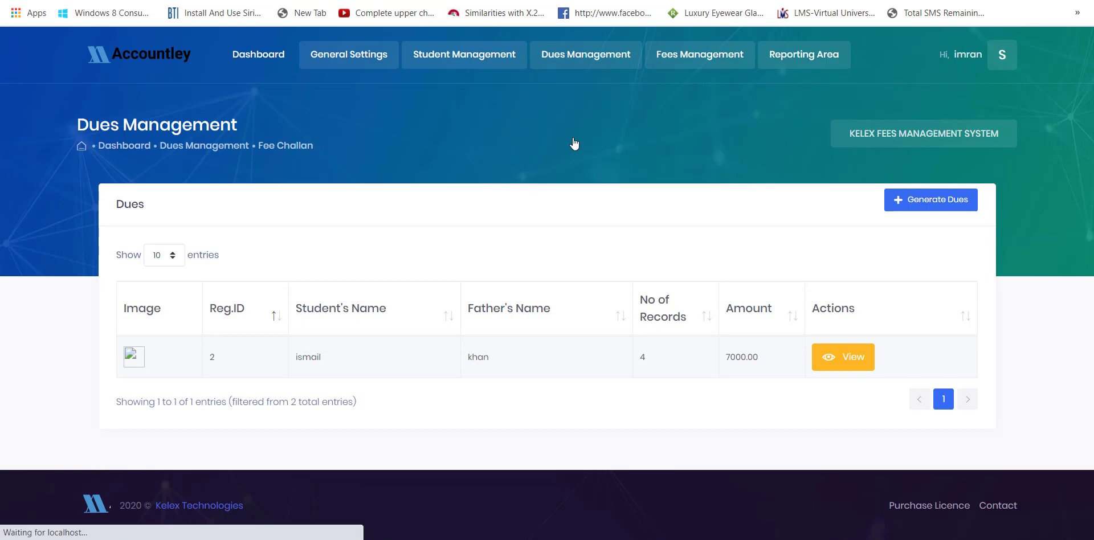
scroll(495, 280, "down", 8)
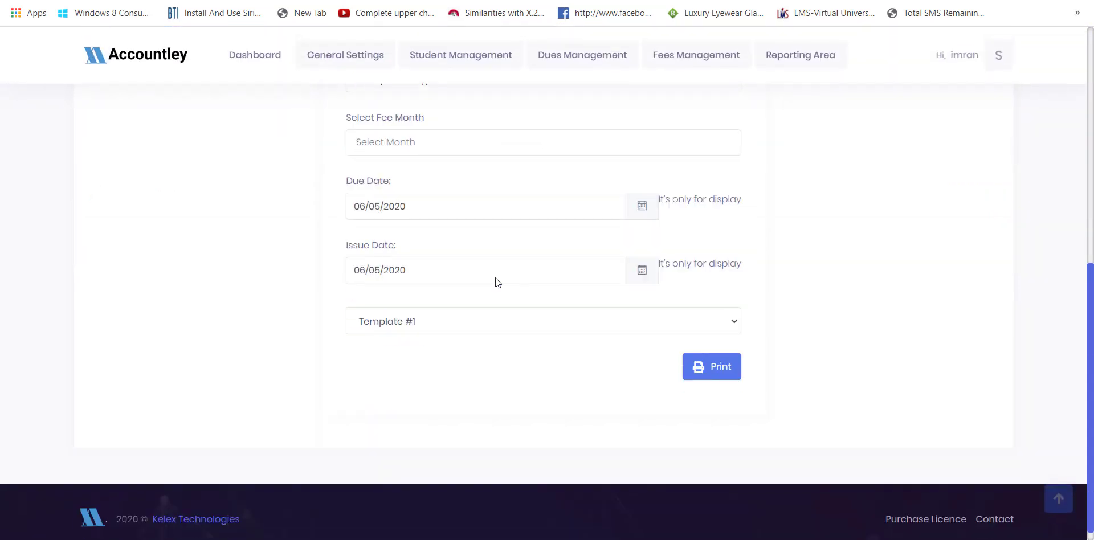
left_click(409, 152)
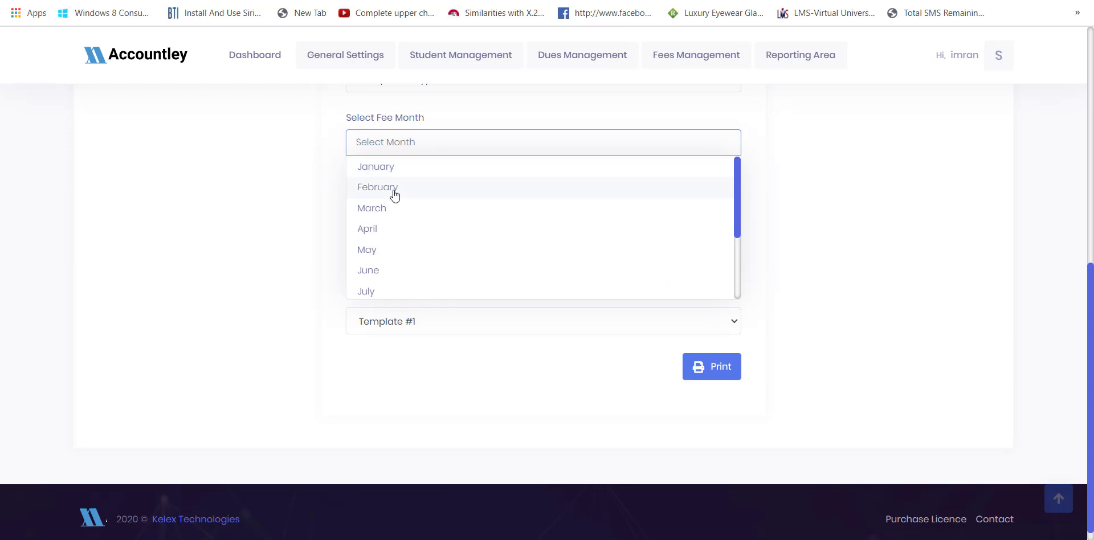
left_click(383, 230)
left_click(424, 144)
left_click(421, 178)
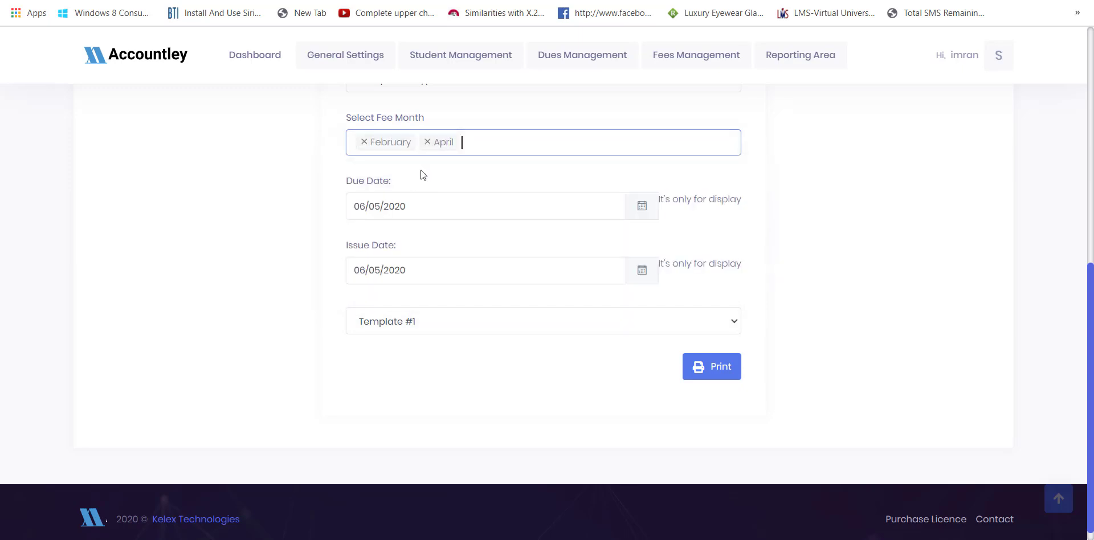
left_click(472, 151)
left_click(438, 187)
left_click(444, 152)
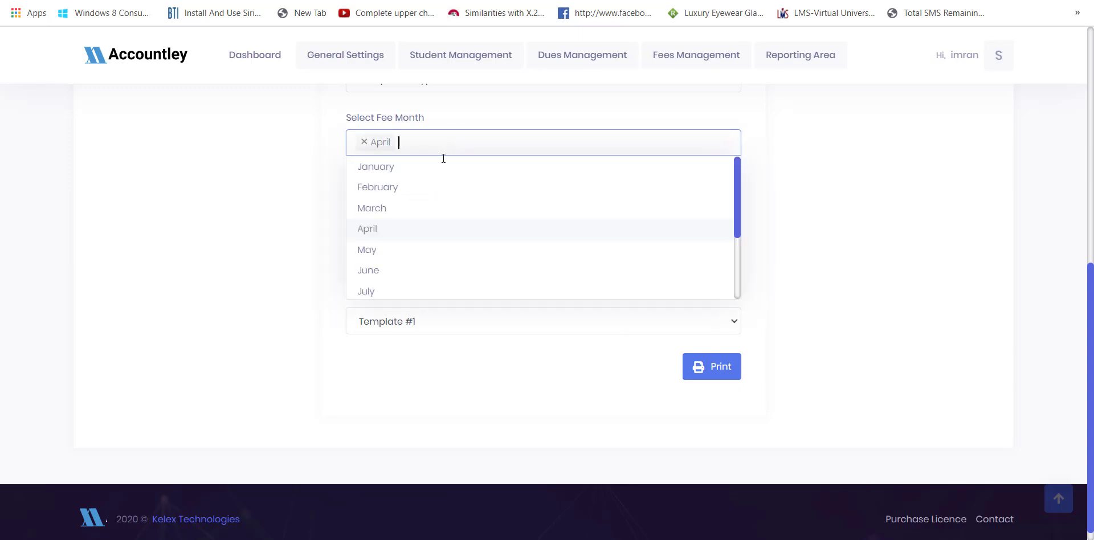
left_click(434, 170)
left_click(454, 143)
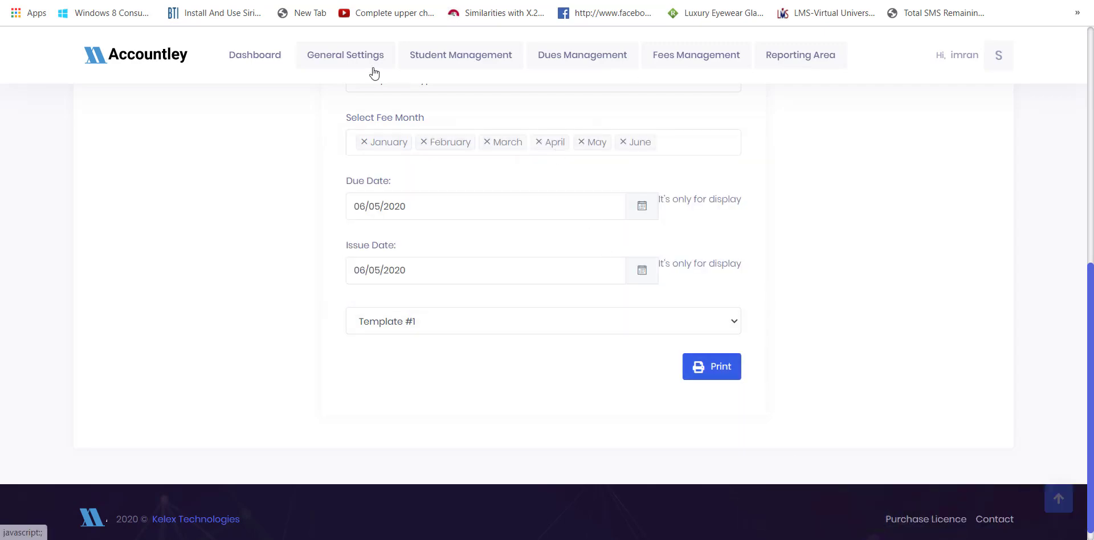
left_click(728, 374)
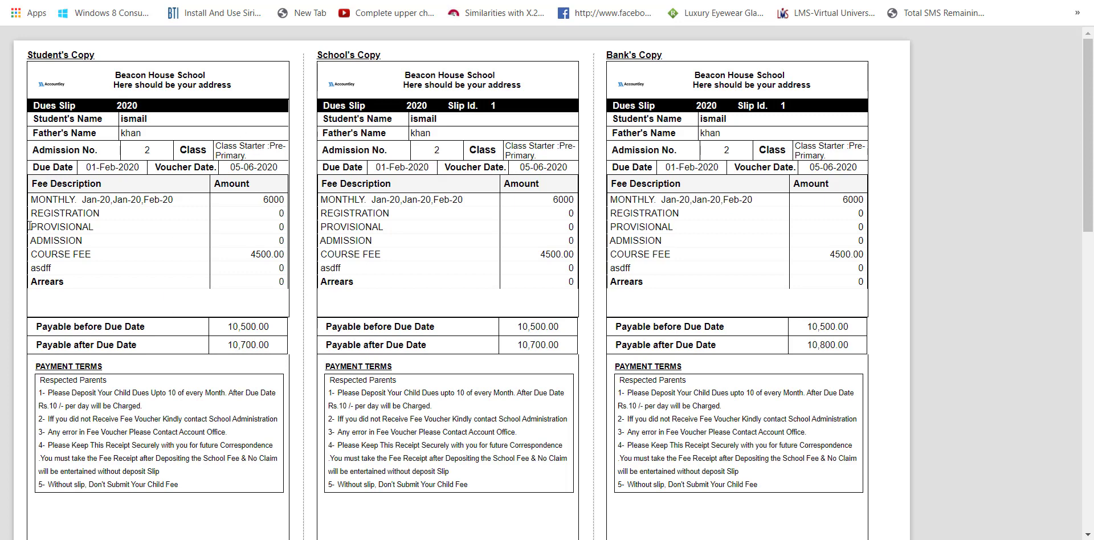
- Review the printed vouchers' fee months, course fee and copies, then close the voucher tab
left_click_drag(87, 201, 169, 201)
left_click_drag(59, 213, 78, 213)
left_click_drag(128, 257, 176, 273)
left_click(246, 260)
scroll(605, 187, "down", 8)
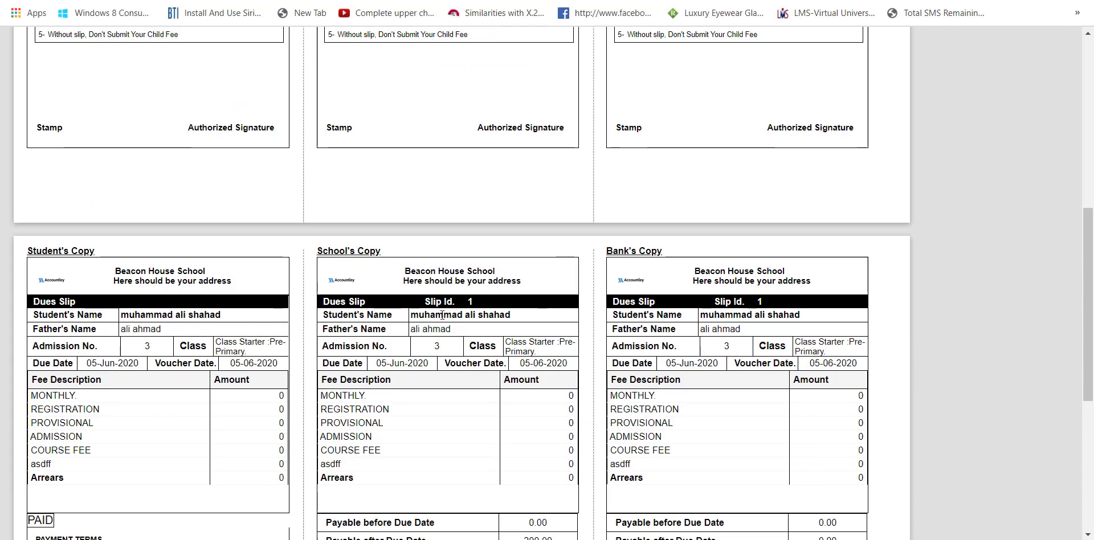
triple_click(472, 315)
scroll(525, 311, "down", 6)
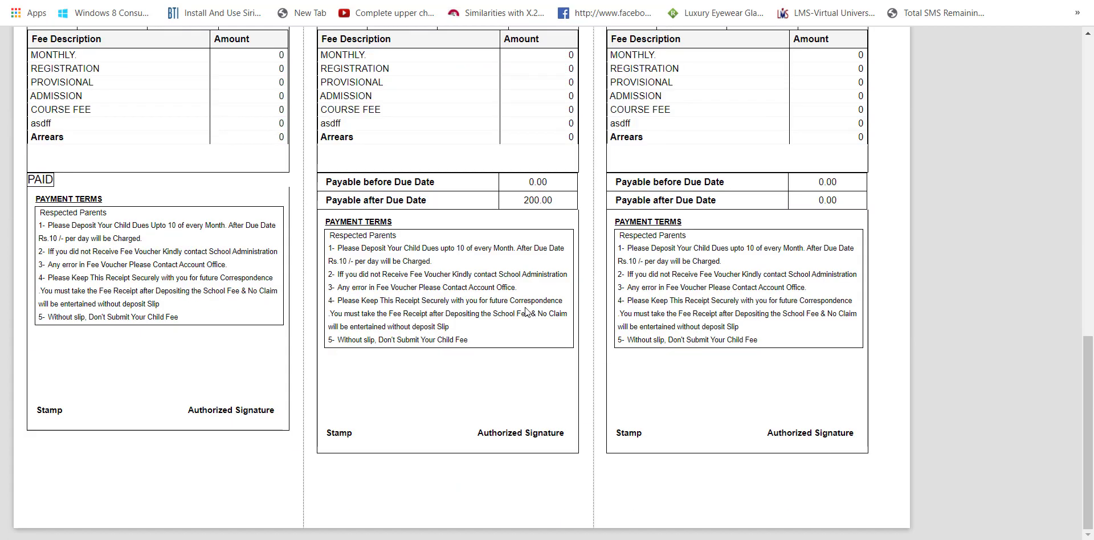
scroll(525, 312, "up", 14)
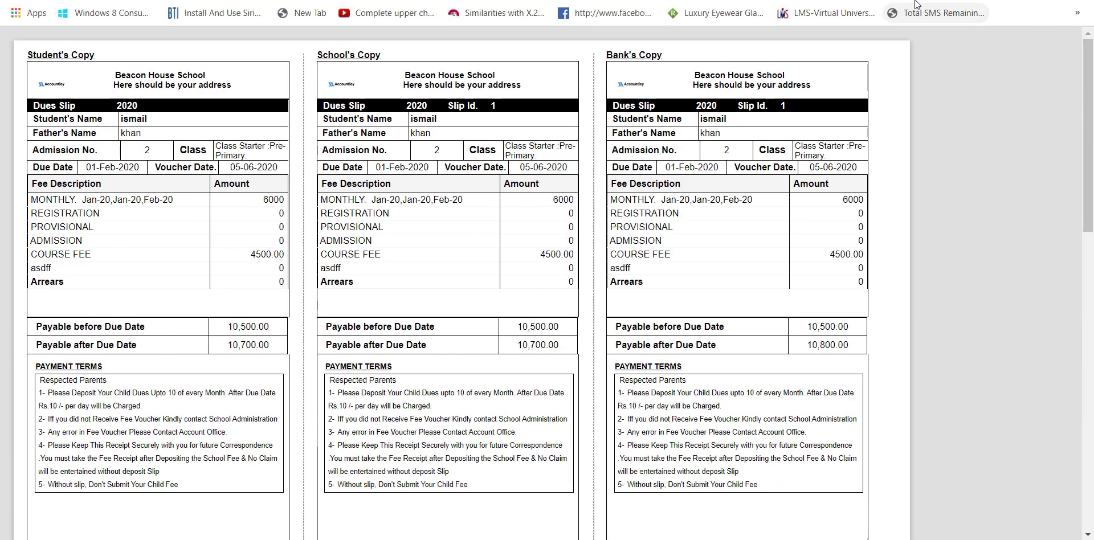
left_click_drag(677, 50, 651, 52)
left_click_drag(388, 28, 178, 45)
left_click(232, 95)
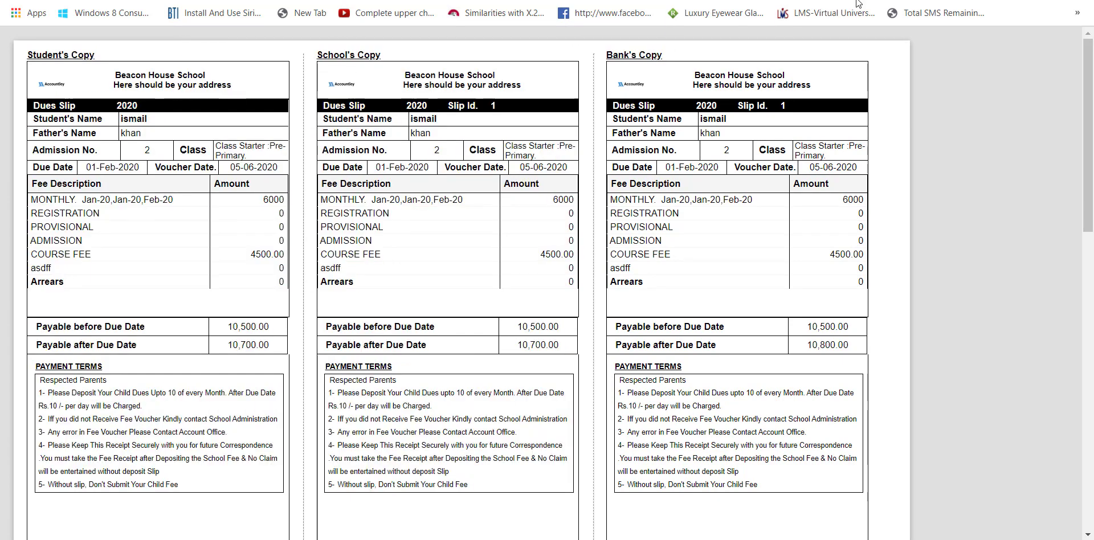
key("ctrl+w")
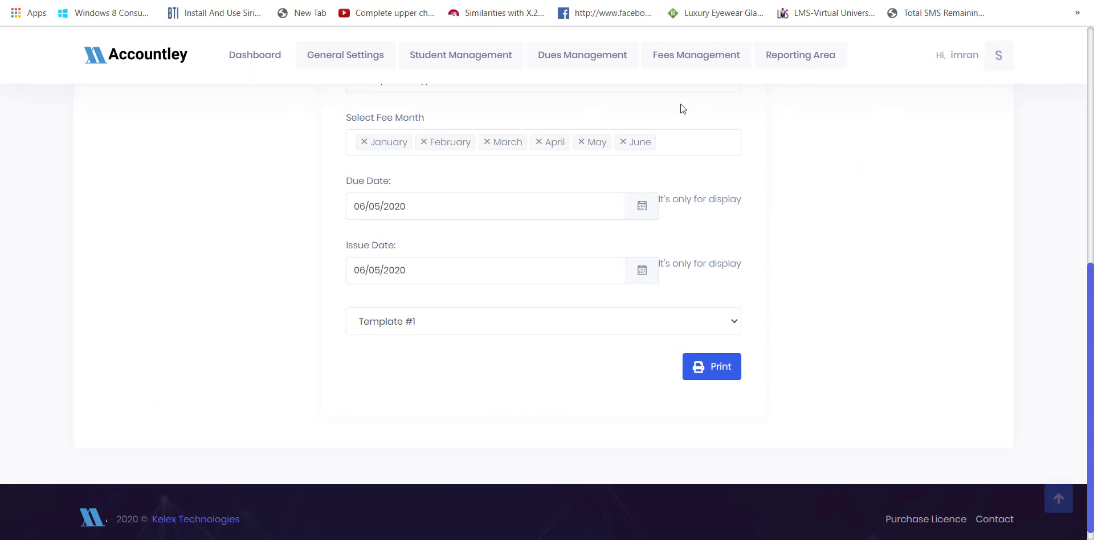
scroll(680, 229, "up", 9)
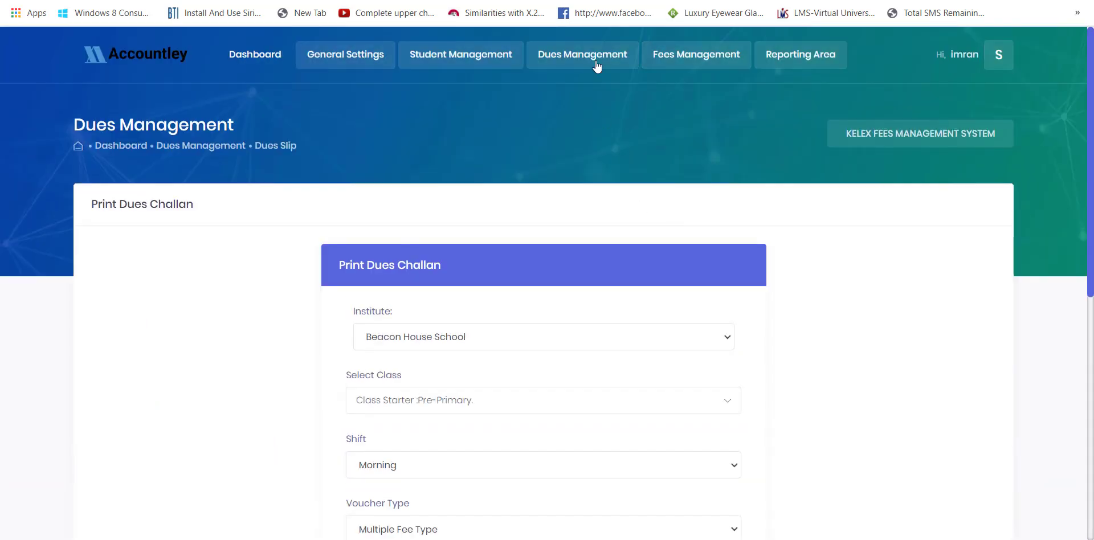
- Start a new fee collection and load student ID 2's payable fee vouchers
mouse_move(673, 56)
left_click(703, 120)
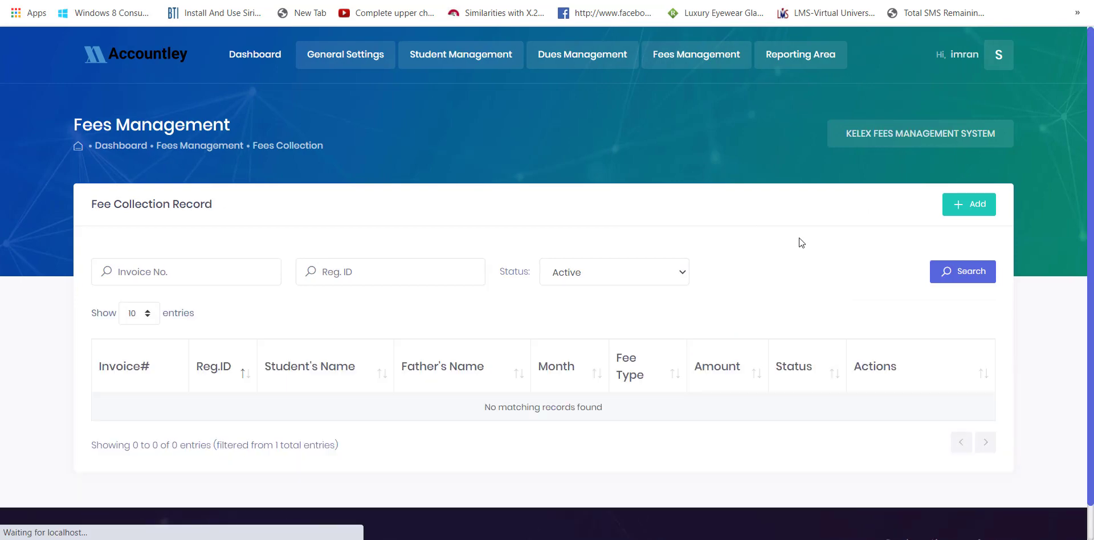
scroll(799, 240, "down", 1)
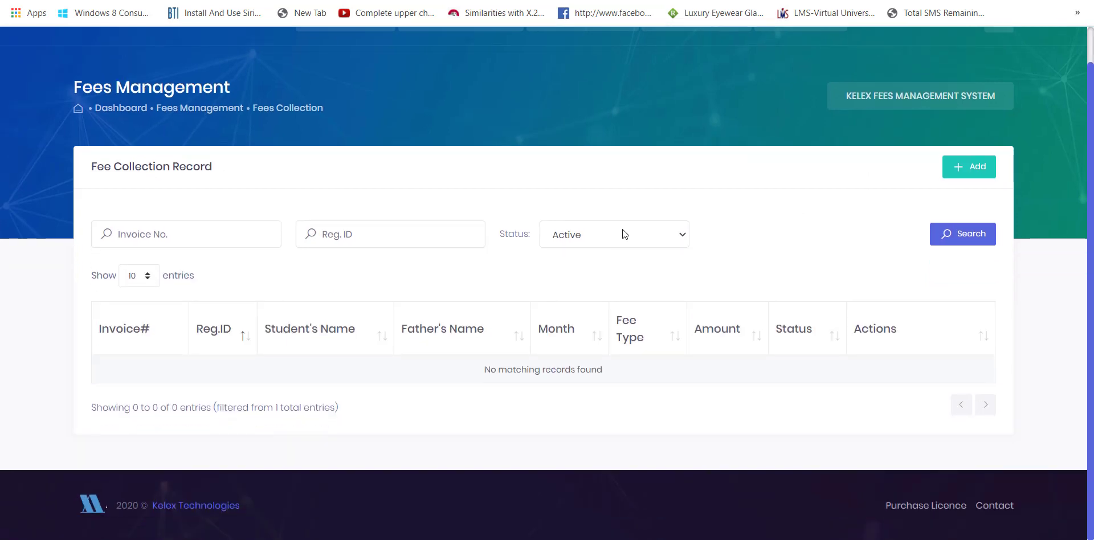
left_click(971, 167)
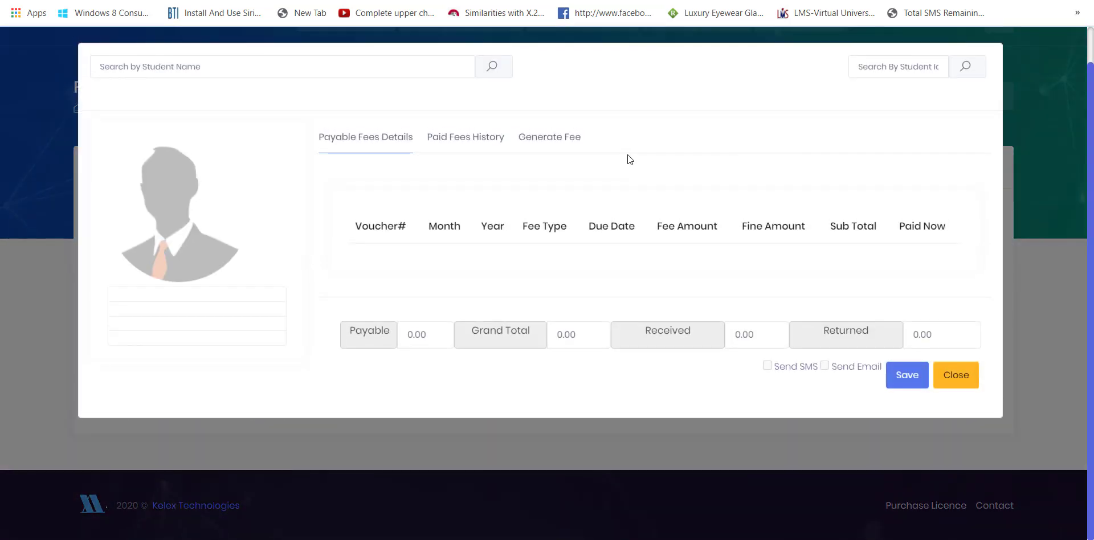
left_click(869, 67)
type("1")
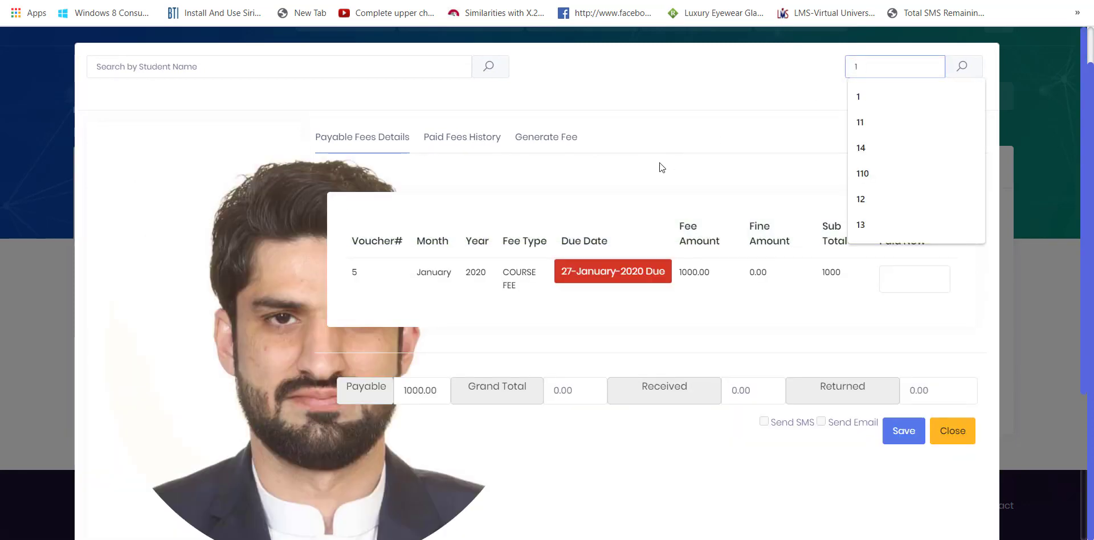
left_click(660, 164)
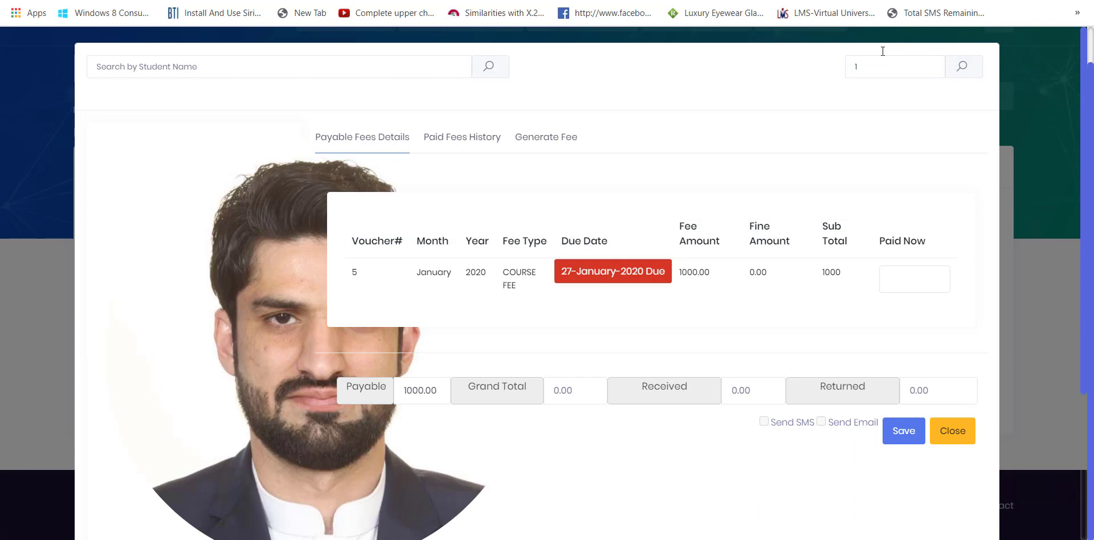
left_click(889, 67)
key("BackSpace")
type("2")
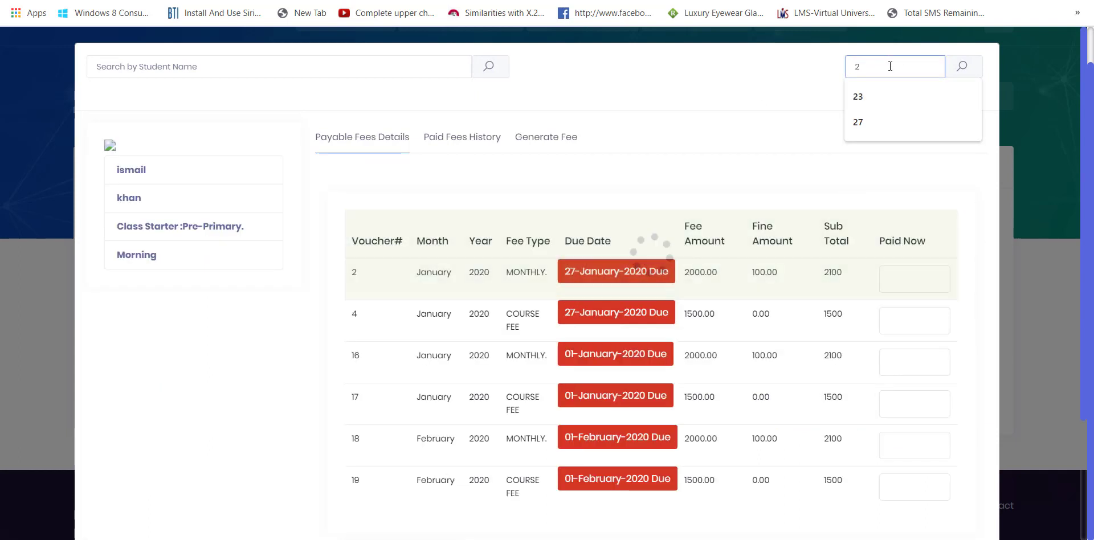
left_click(654, 168)
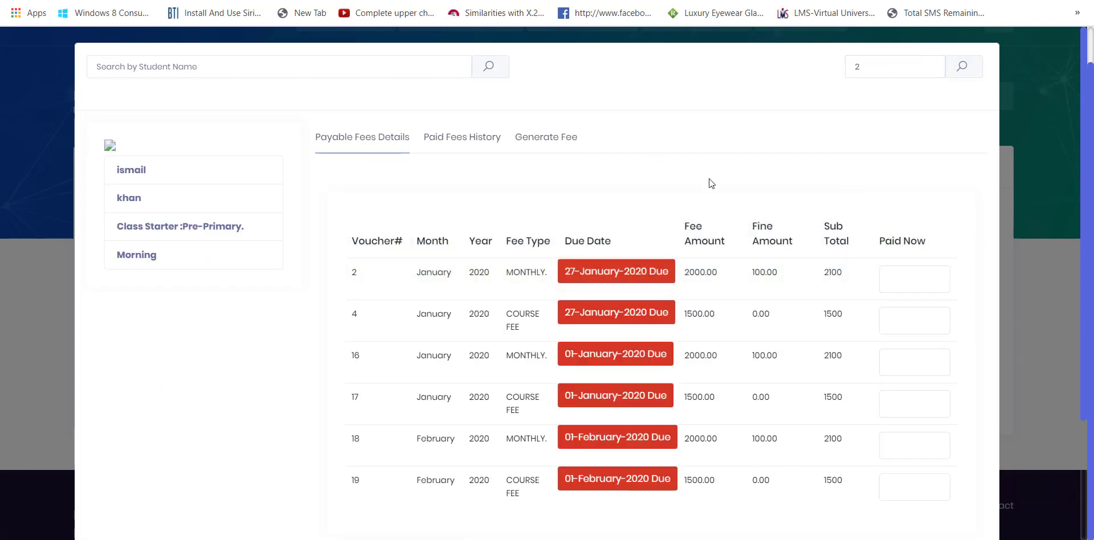
left_click(893, 74)
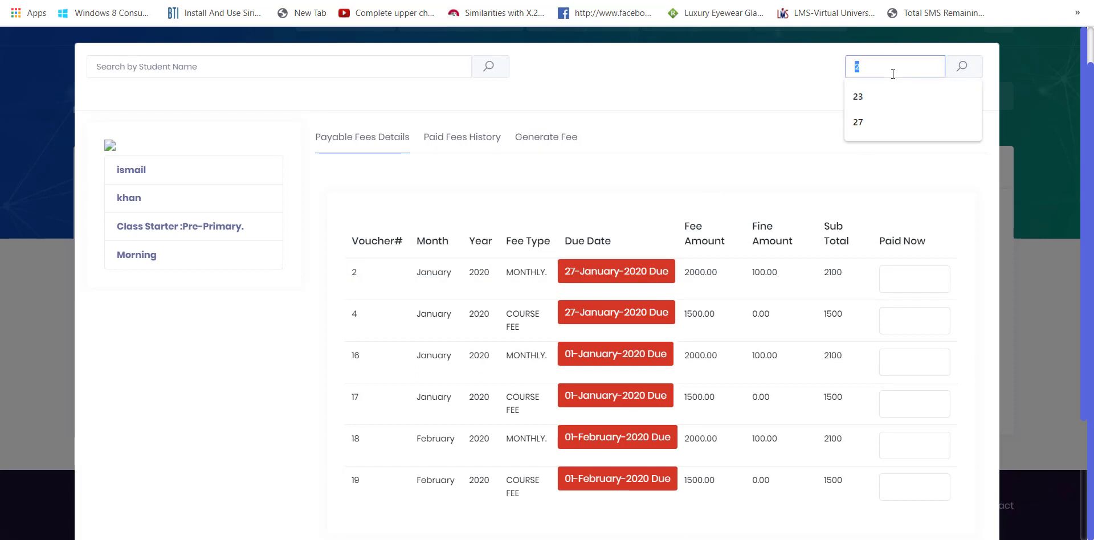
type("3")
key("Return")
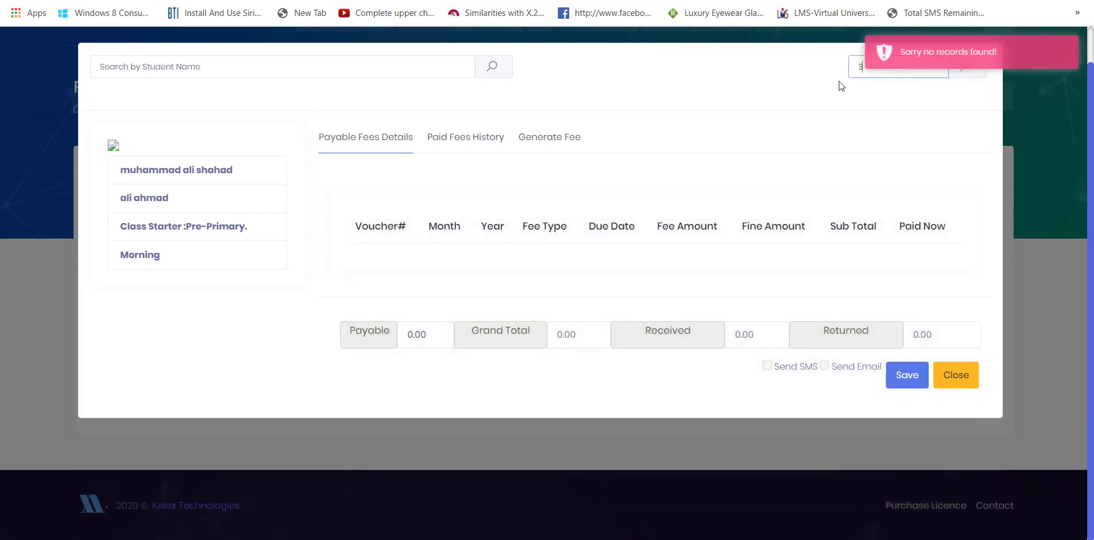
key("ctrl+a")
type("2")
key("Return")
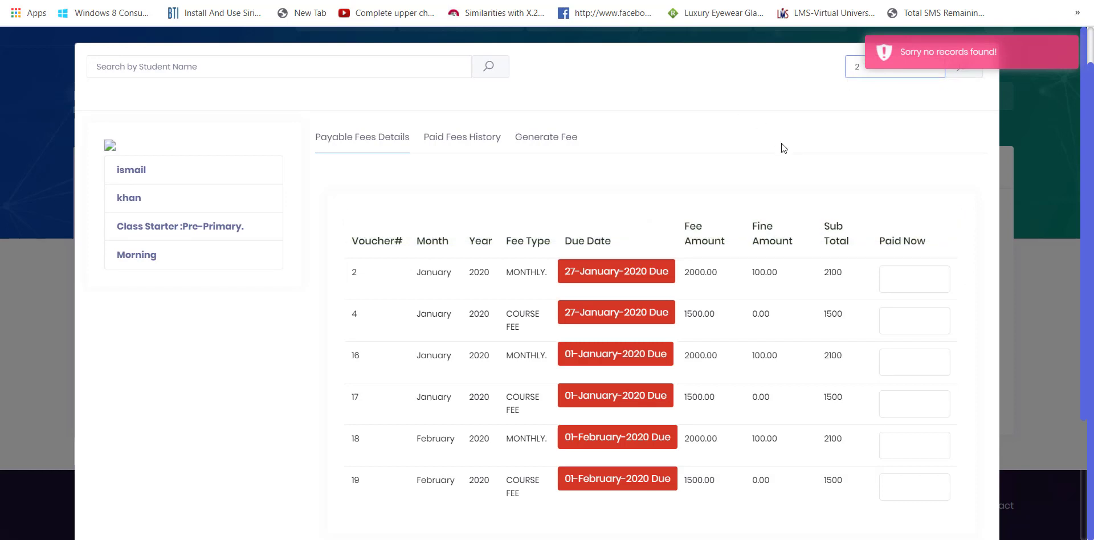
- Pay 2100 on voucher 2 and 1500 on voucher 4, and save the payments
left_click(918, 282)
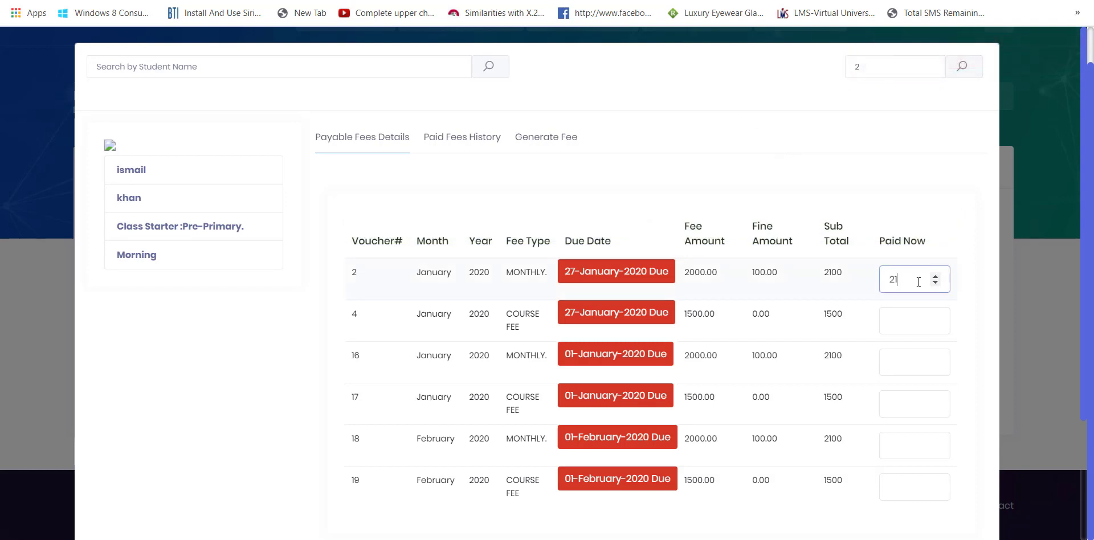
left_click(907, 313)
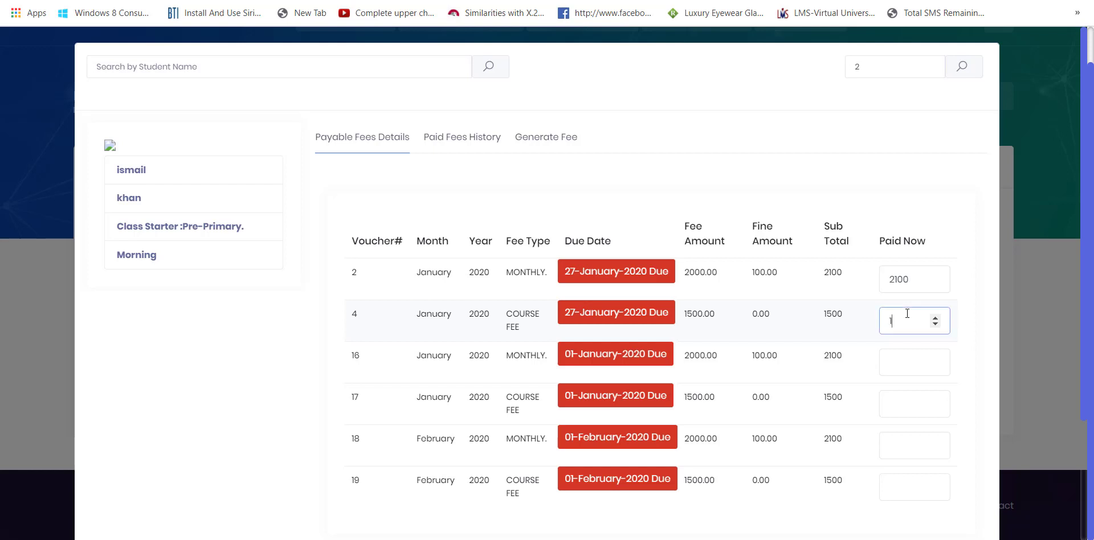
left_click(933, 222)
scroll(933, 222, "down", 3)
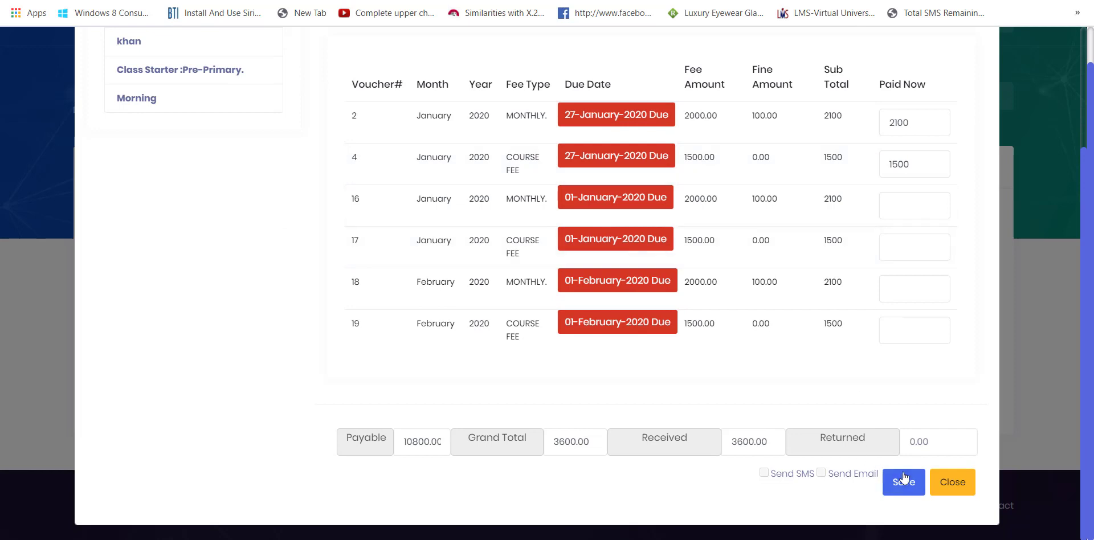
left_click(903, 481)
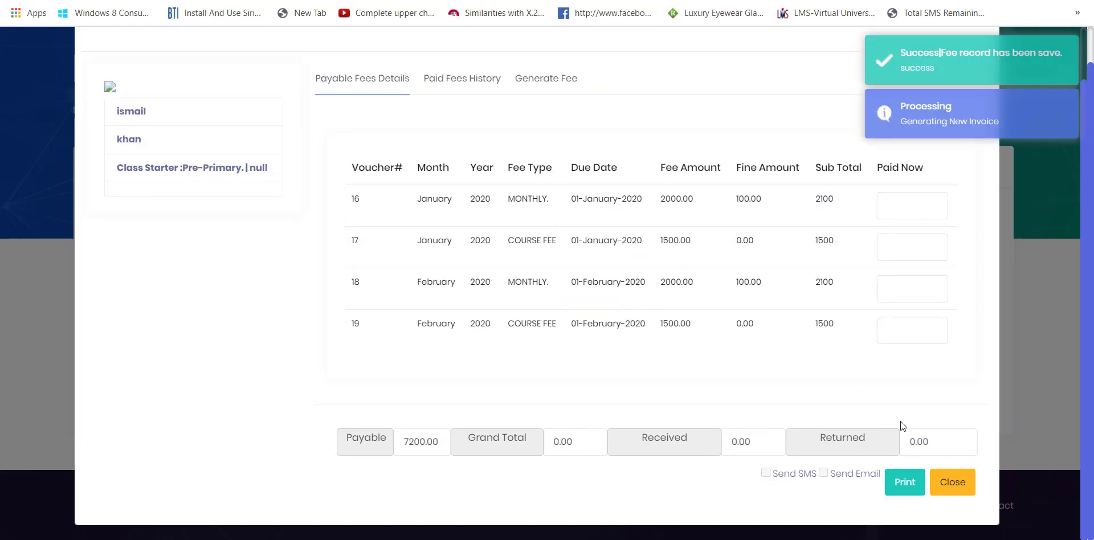
- Check student 2's paid fees history, then close the student fee window
left_click_drag(480, 203, 671, 302)
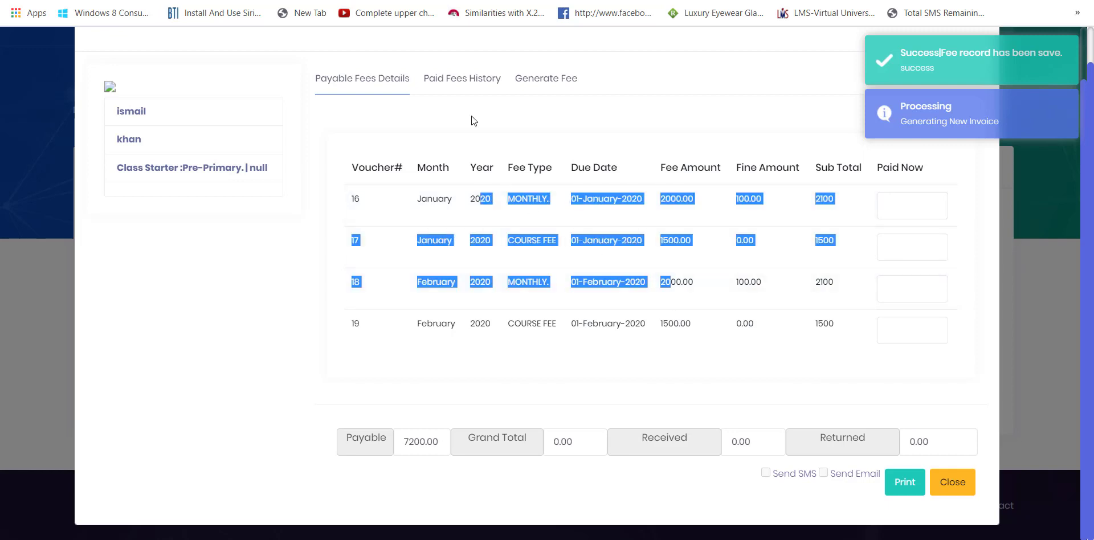
left_click(464, 80)
left_click_drag(542, 282, 539, 117)
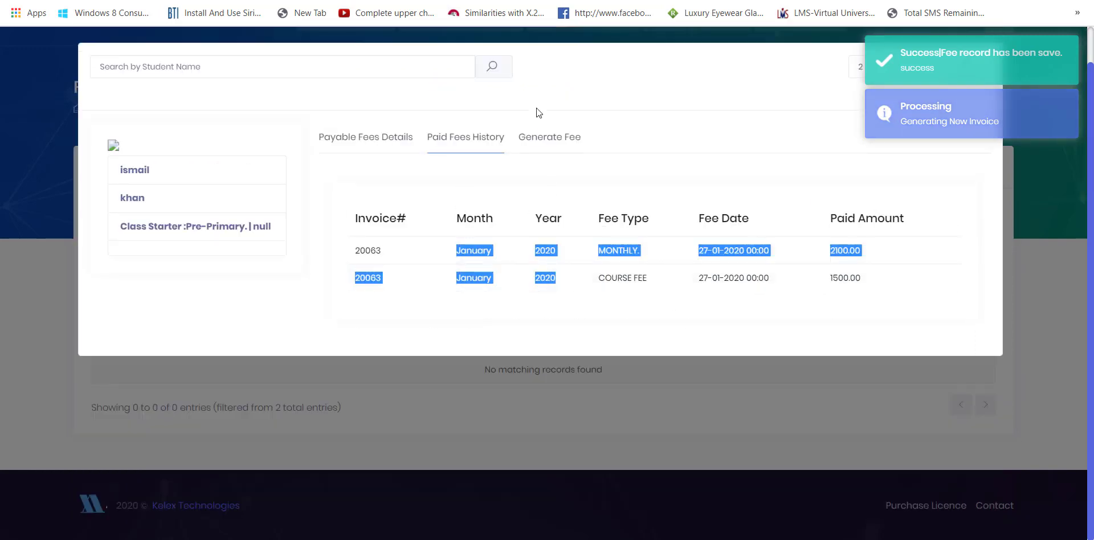
left_click(527, 142)
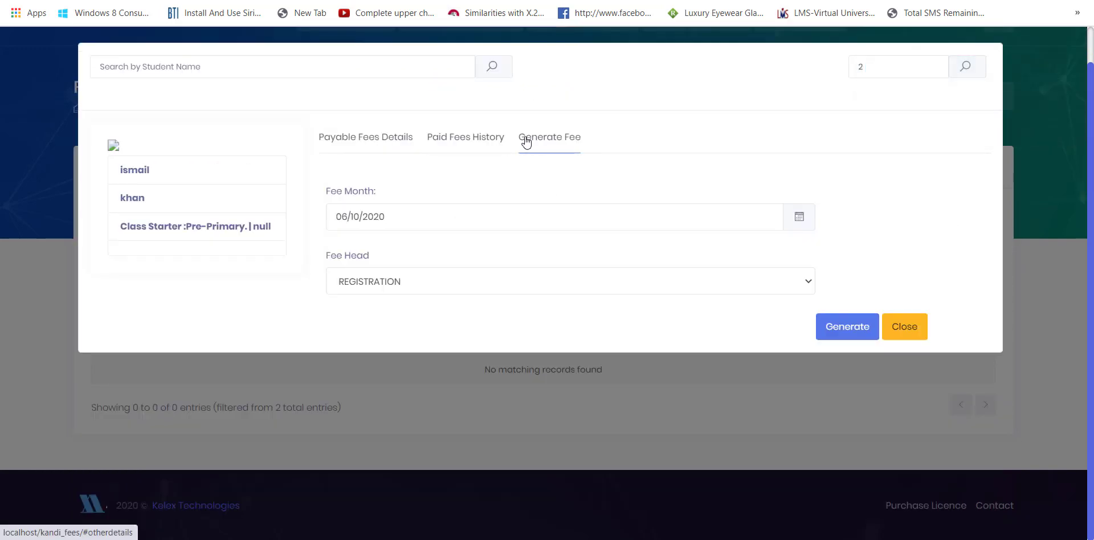
left_click(489, 140)
left_click(378, 142)
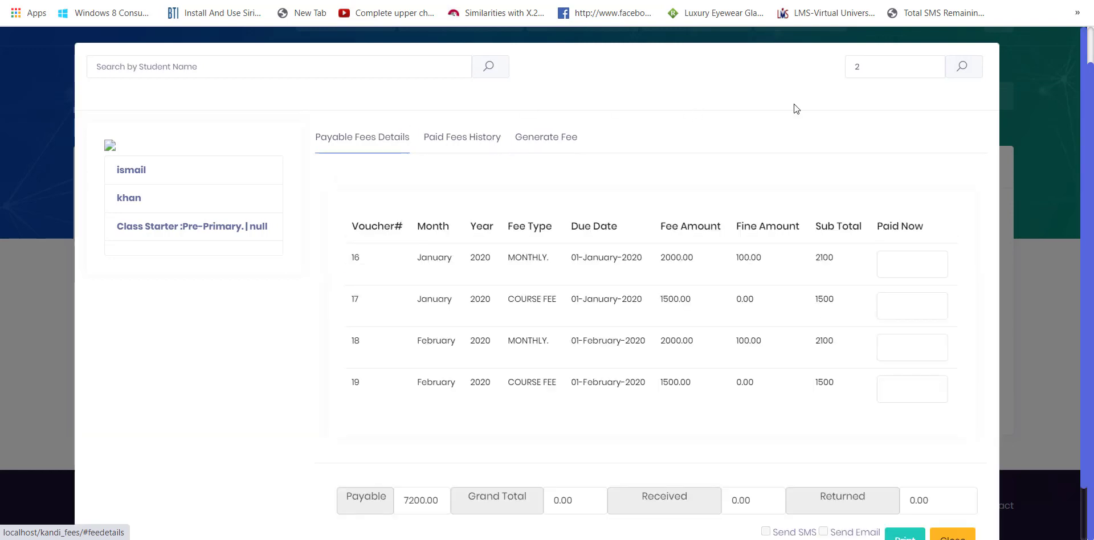
left_click(962, 535)
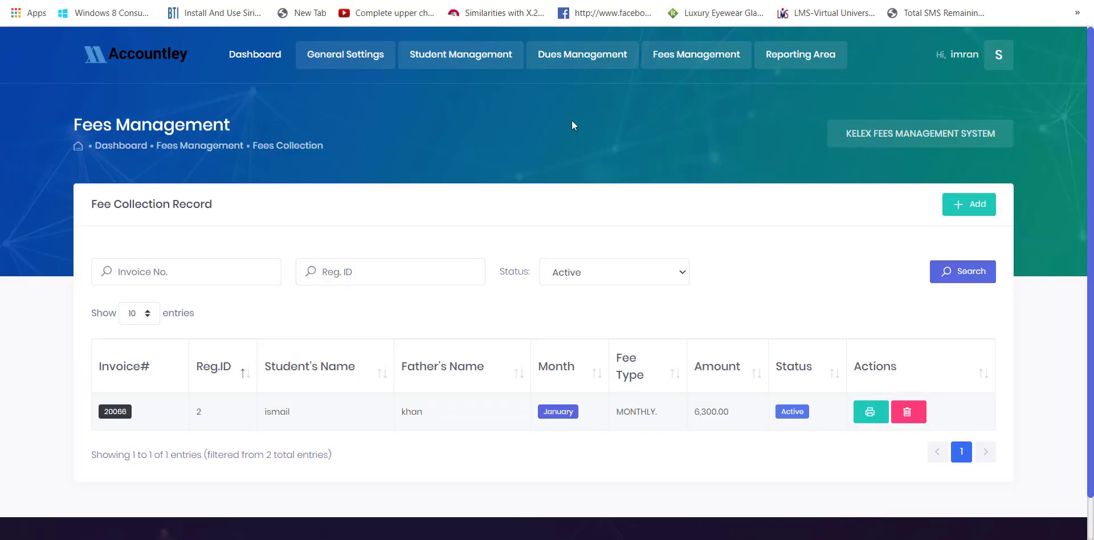
- Record a 1500 payment on student 2's January course-fee voucher 17 and save it
left_click(963, 204)
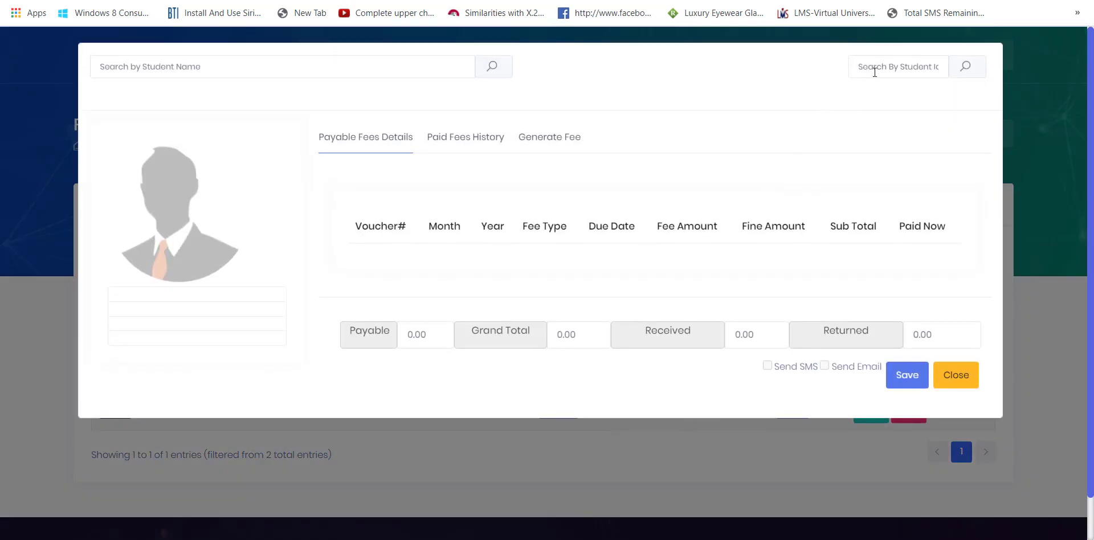
left_click(875, 73)
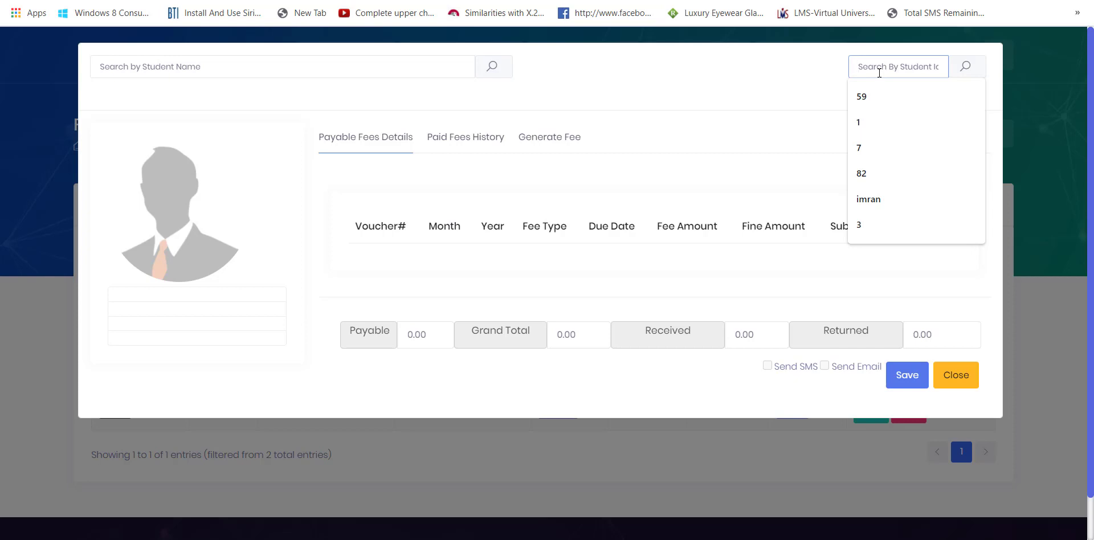
type("2")
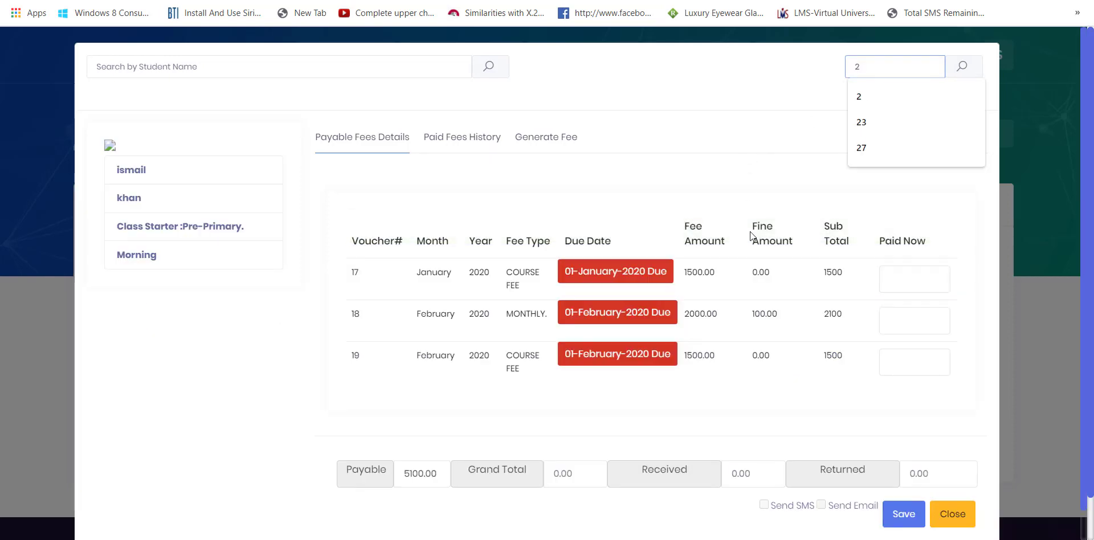
left_click(892, 282)
type("1500")
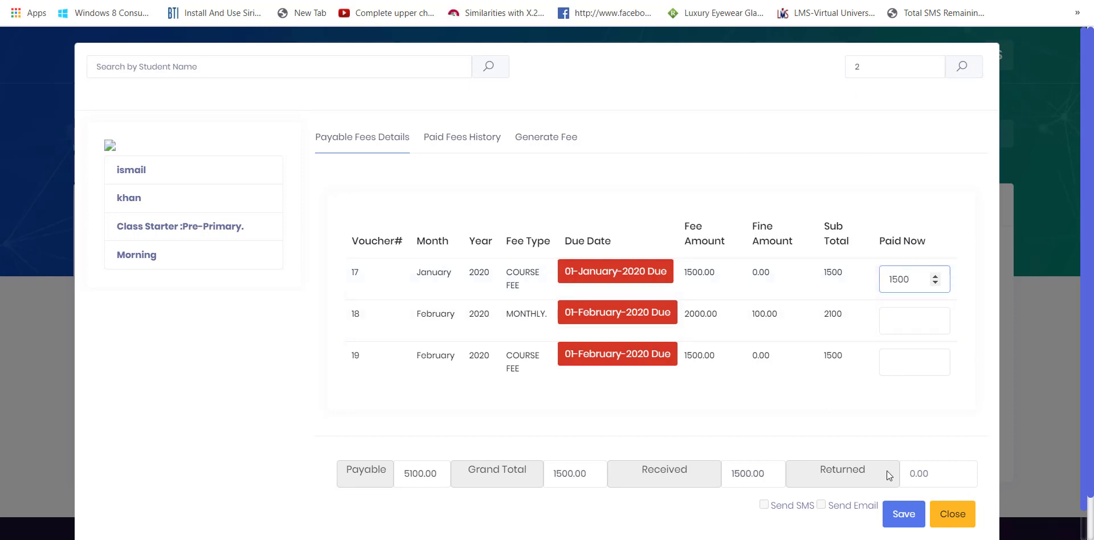
left_click(904, 514)
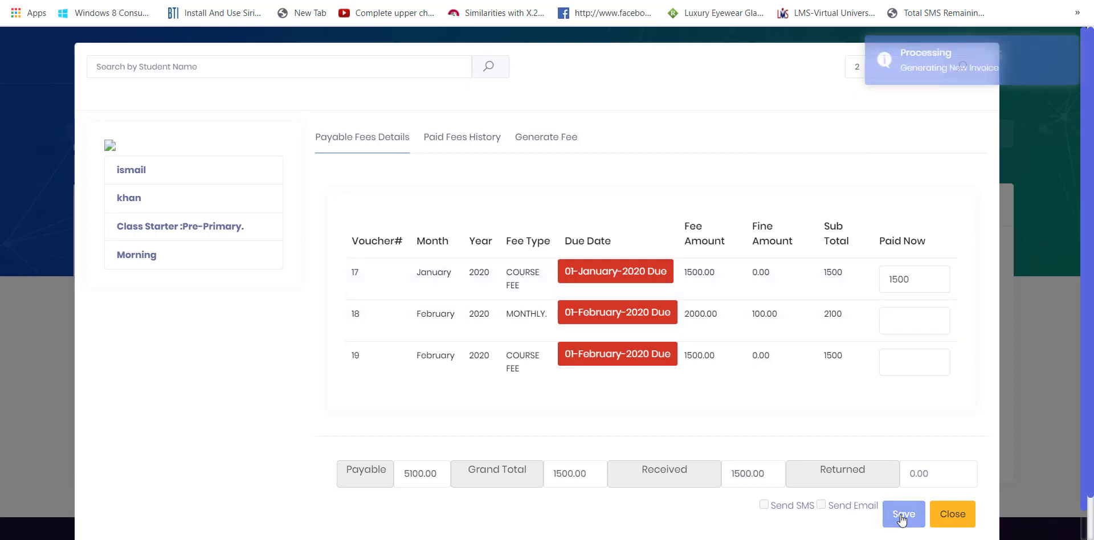
left_click(454, 143)
left_click(366, 138)
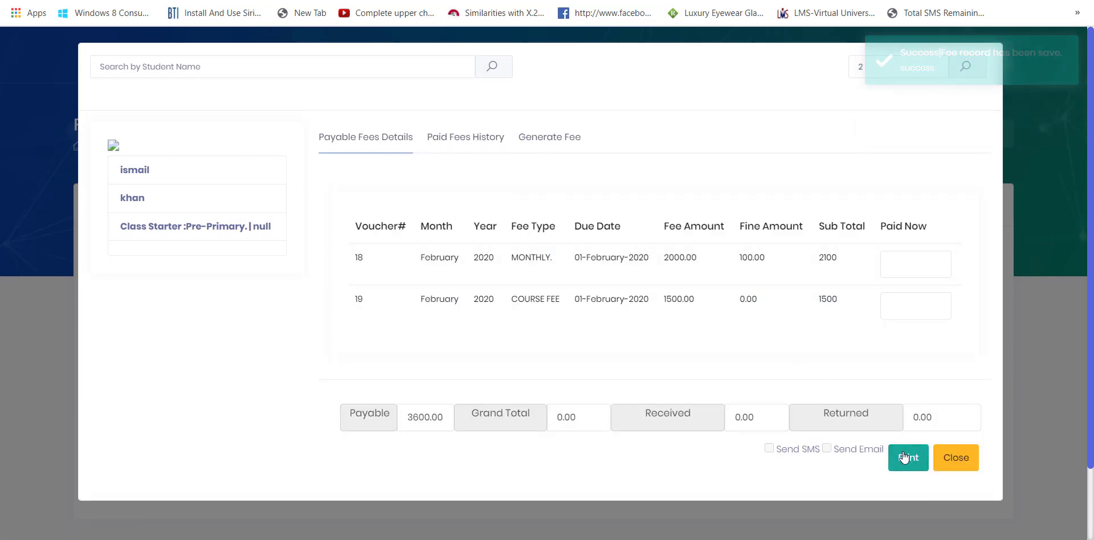
left_click(952, 463)
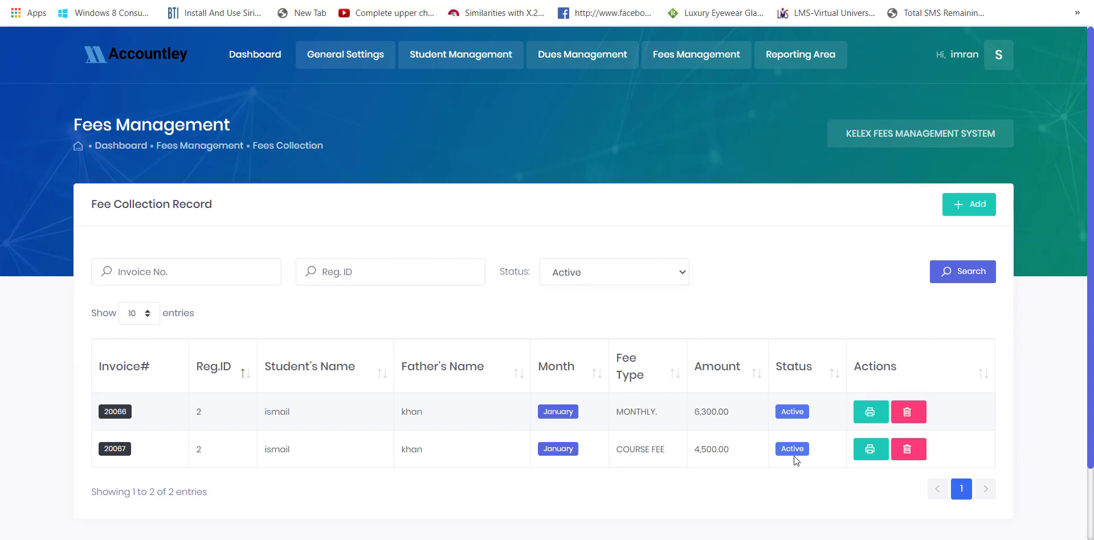
left_click_drag(690, 410, 730, 430)
double_click(721, 448)
key("ctrl+Tab")
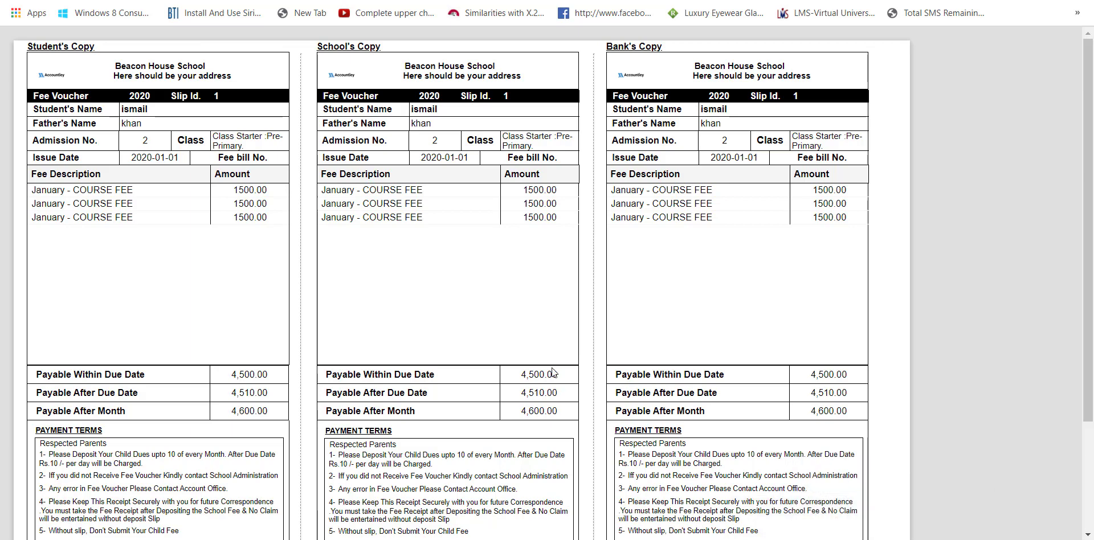
scroll(500, 282, "down", 3)
scroll(500, 281, "up", 3)
key("ctrl+w")
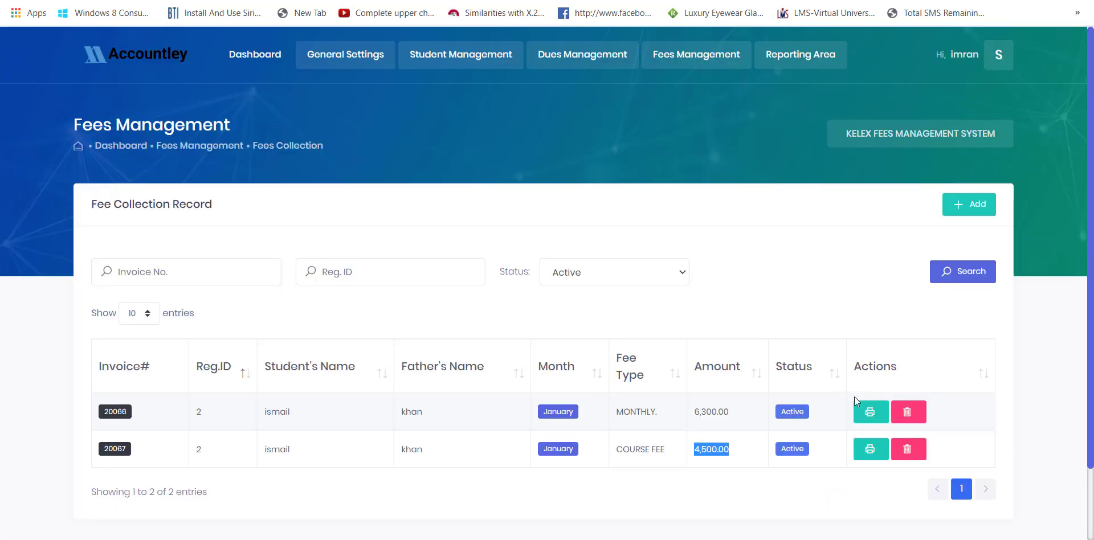
left_click(868, 412)
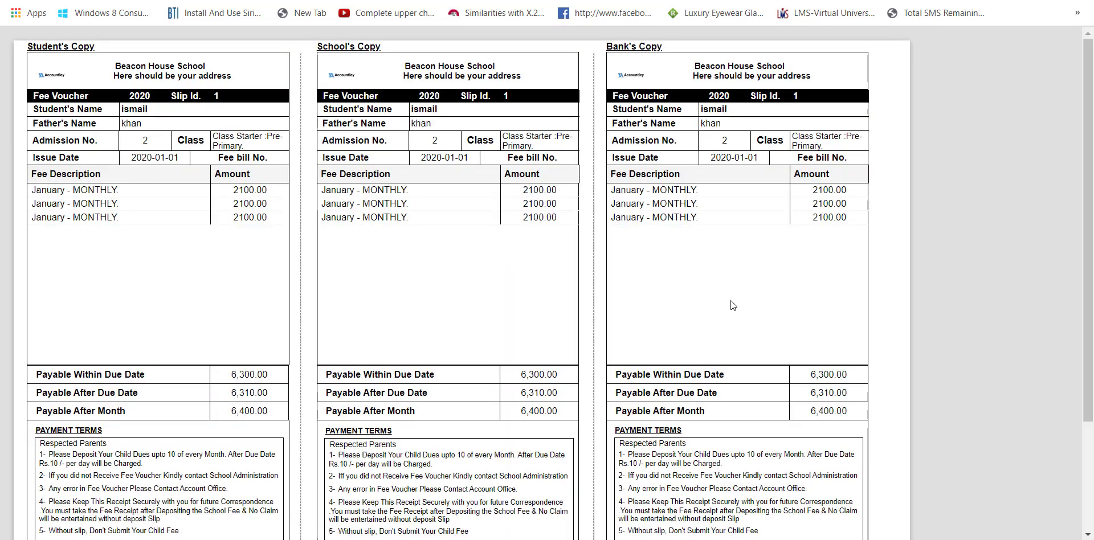
left_click_drag(557, 220, 493, 196)
left_click(494, 197)
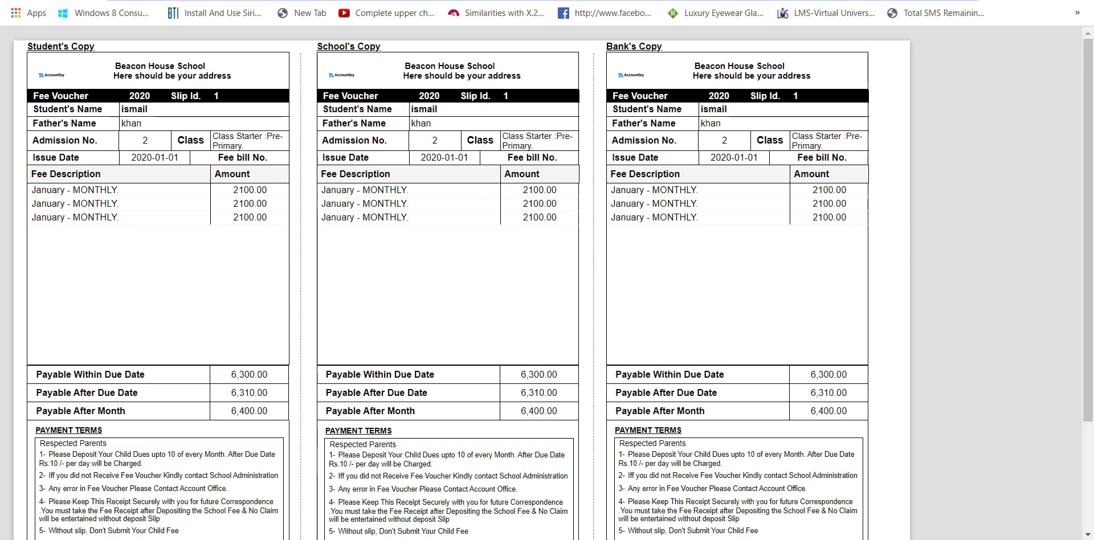
key("ctrl+w")
key("ctrl+Tab")
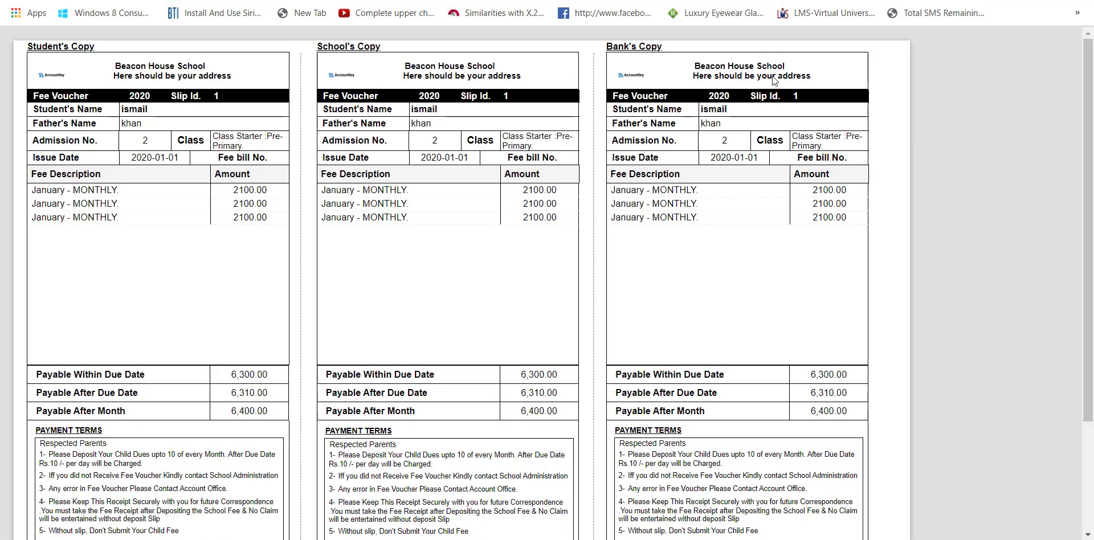
key("ctrl+shift+Tab")
key("ctrl+Tab")
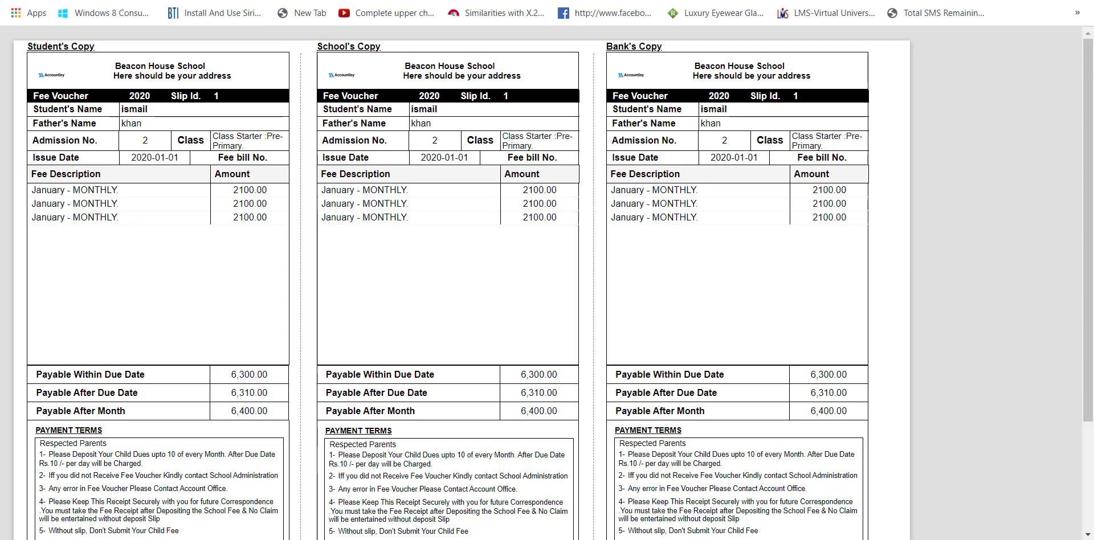
key("ctrl+shift+Tab")
key("ctrl+Tab")
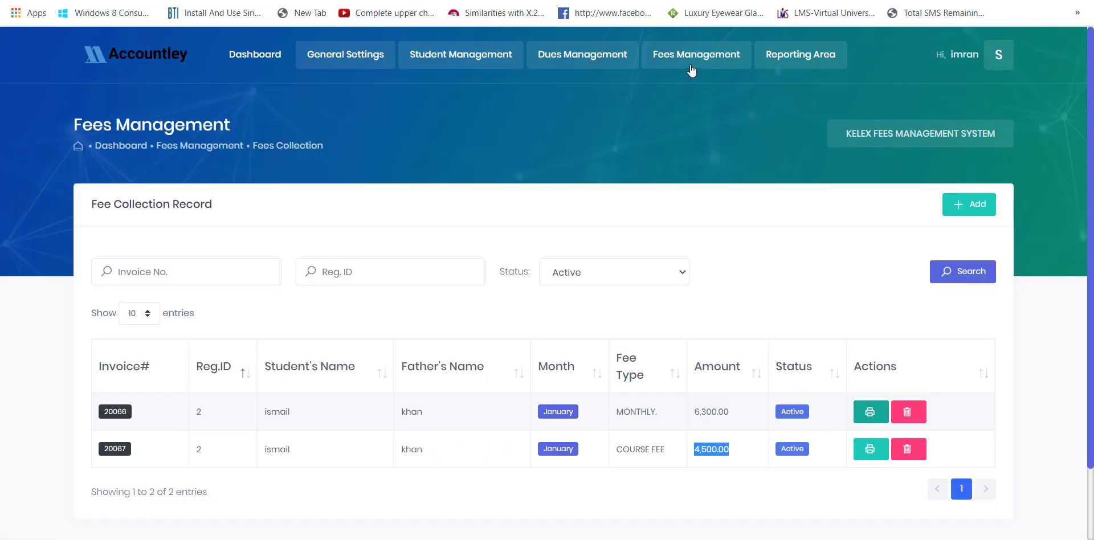
- Start a new fee concession and look up student ID 1
left_click(691, 66)
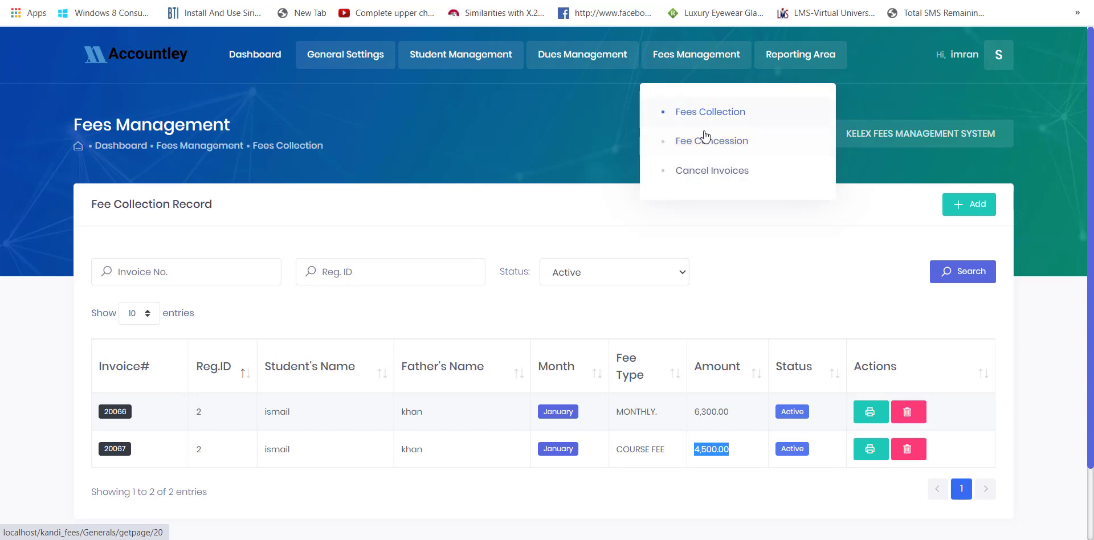
left_click(700, 146)
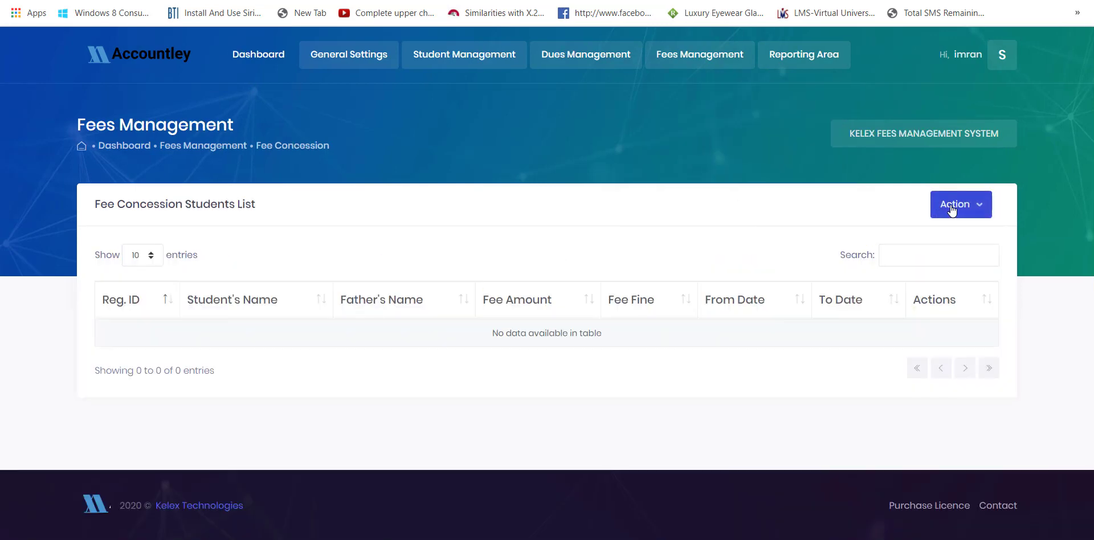
left_click(951, 209)
left_click(960, 239)
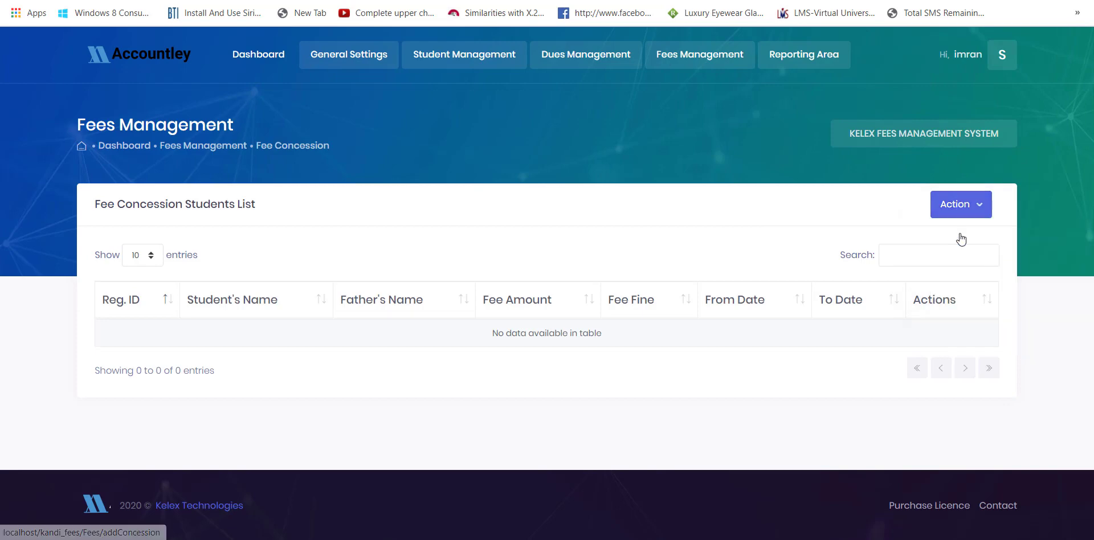
left_click(889, 203)
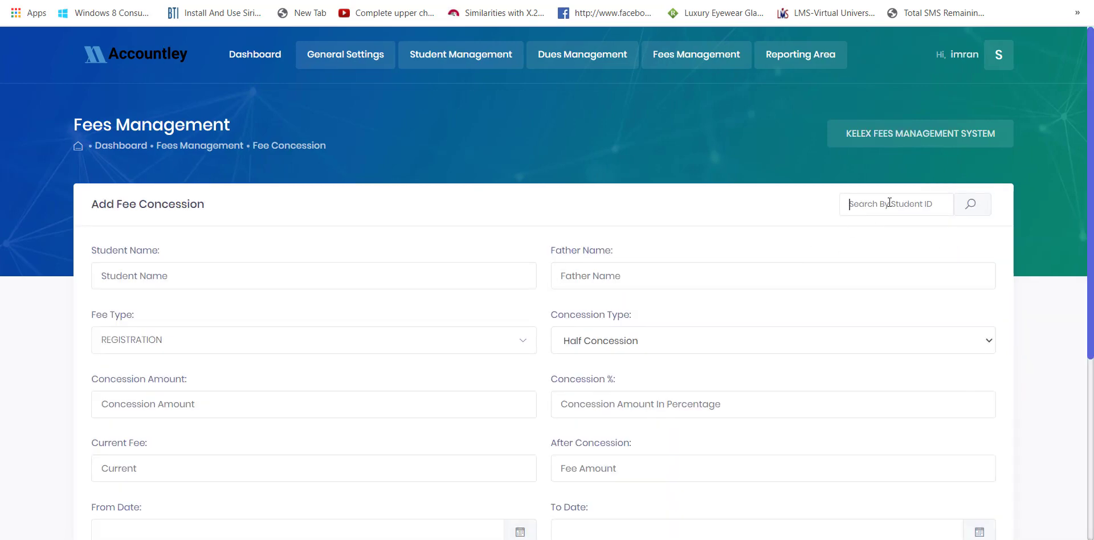
type("1")
key("Return")
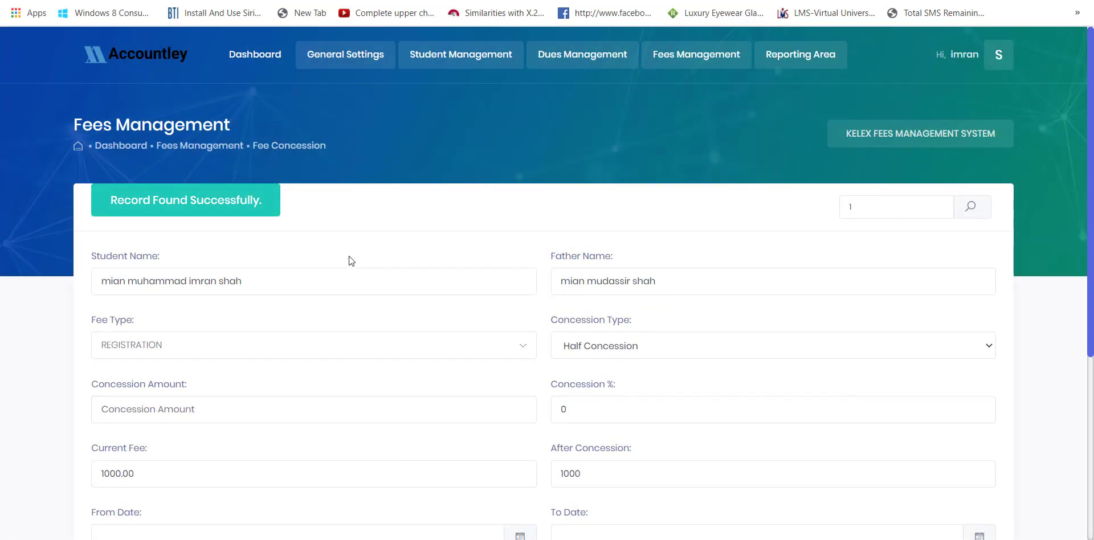
- Save a 500 concession from 06/05/2020 to 06/30/2020 with fine 0 and order 1
scroll(349, 260, "down", 4)
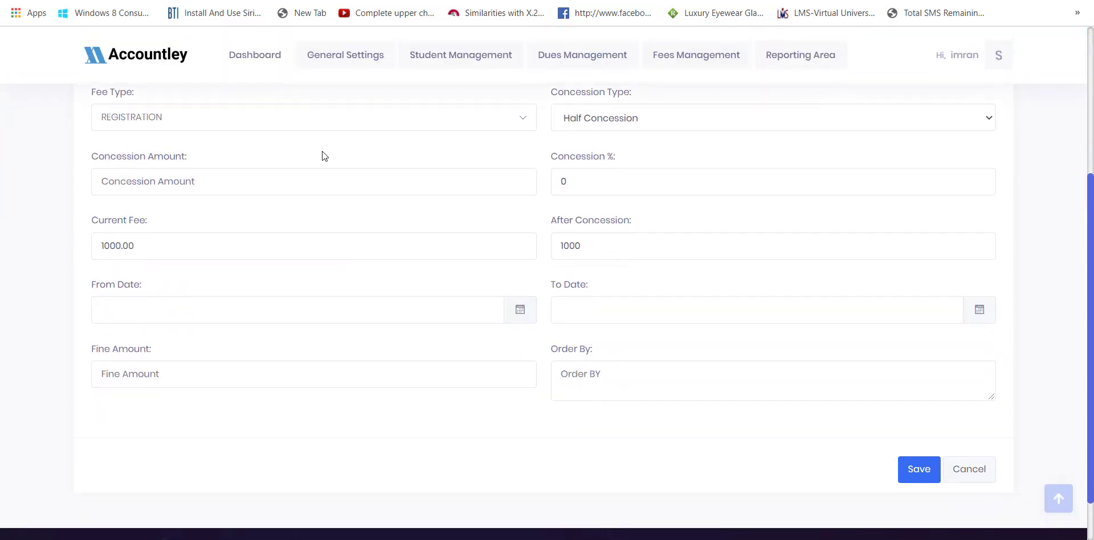
left_click(290, 184)
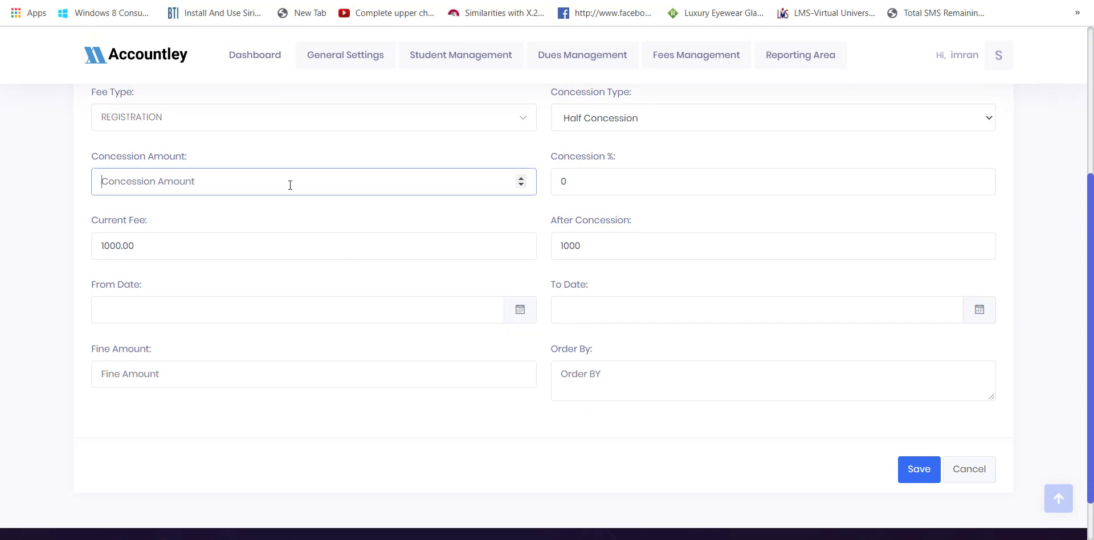
type("500")
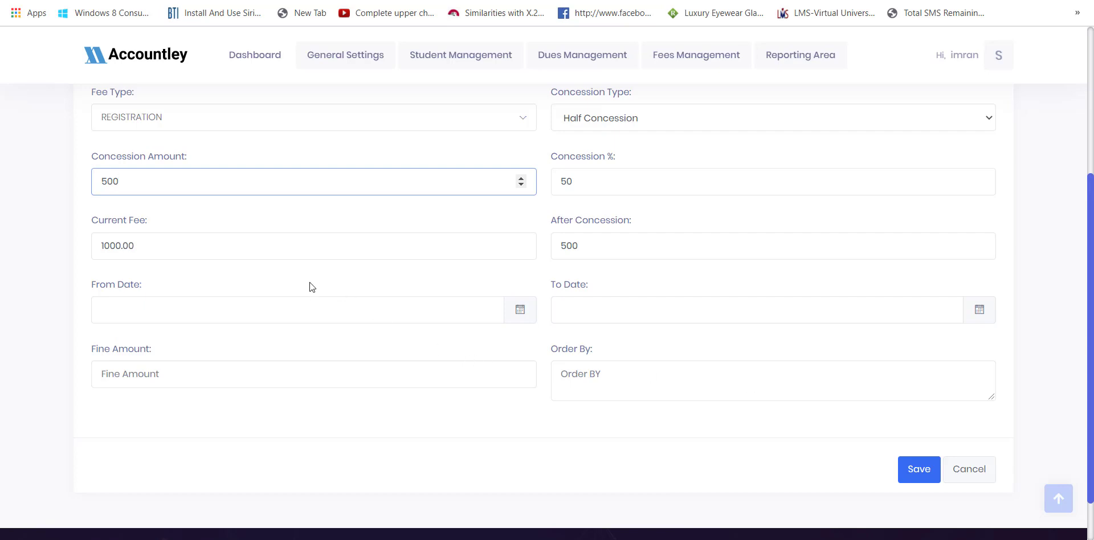
left_click(293, 308)
left_click(234, 385)
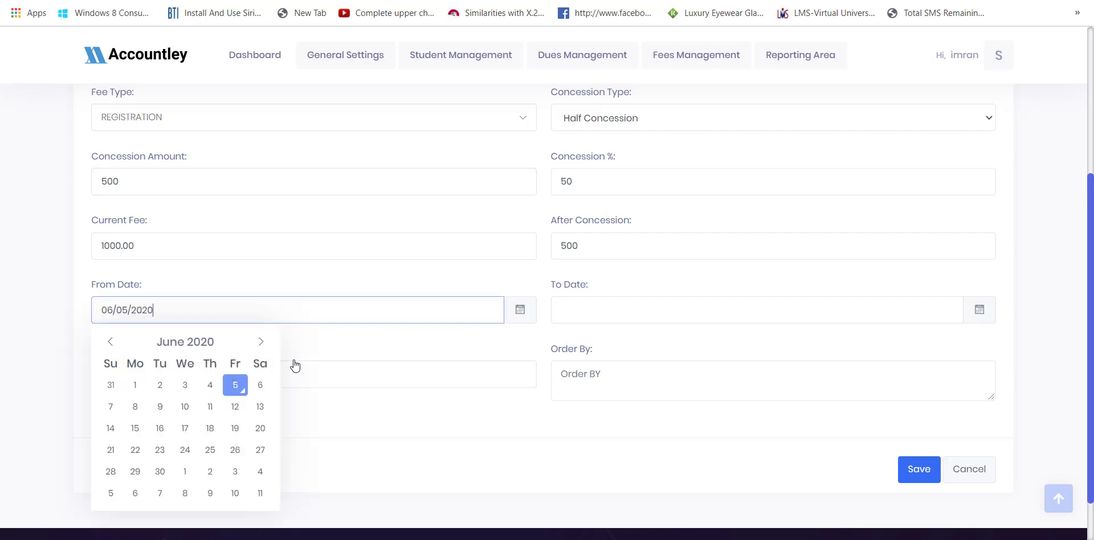
left_click(598, 311)
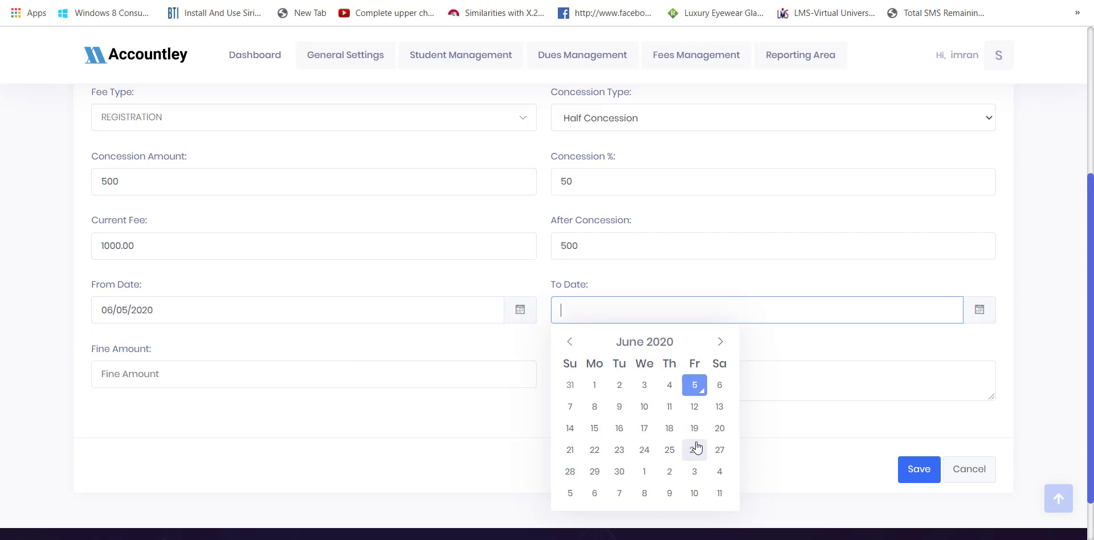
left_click(620, 472)
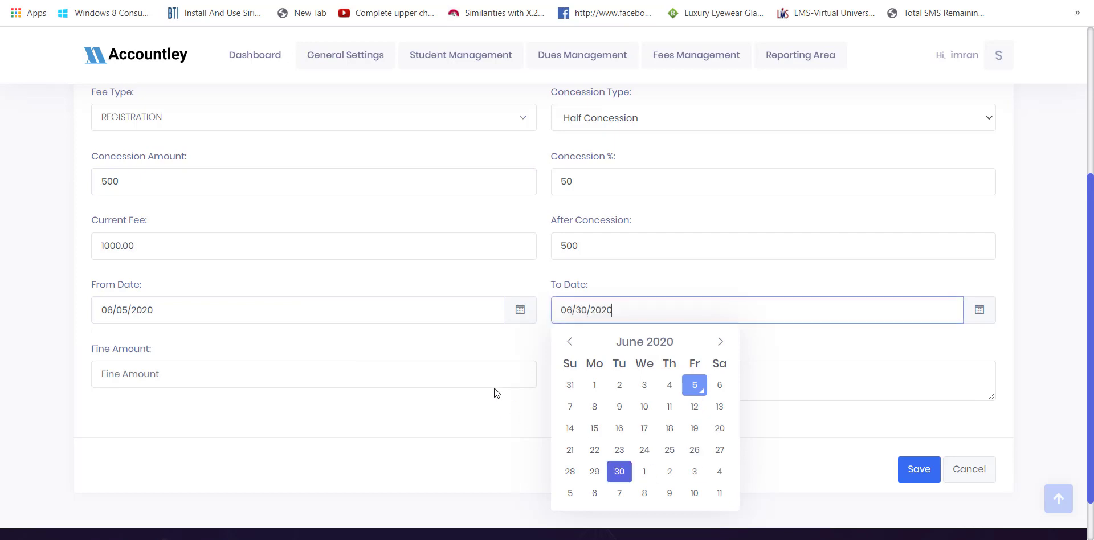
left_click(488, 379)
type("0")
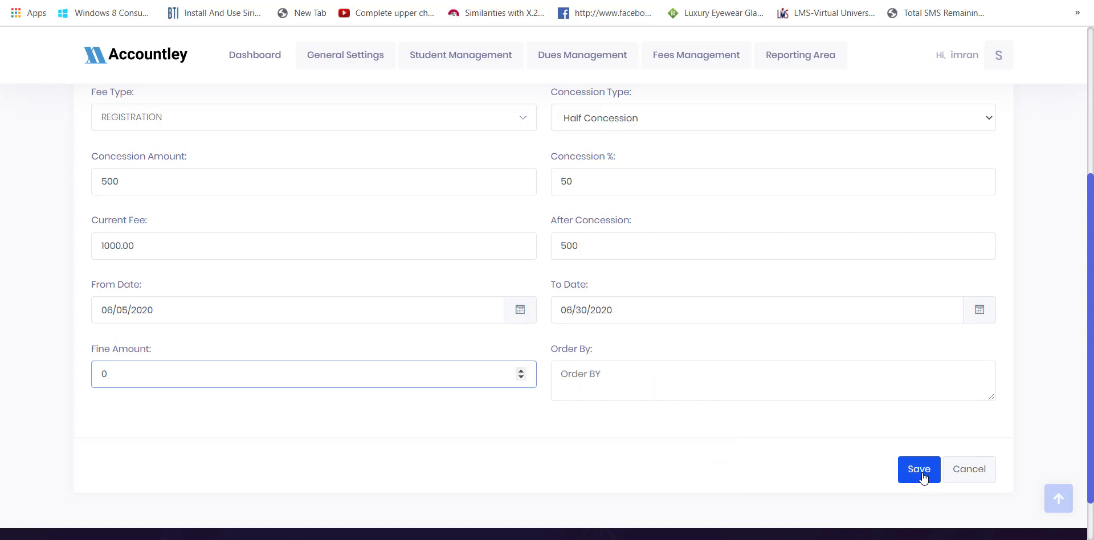
left_click(856, 385)
type("1")
left_click(927, 473)
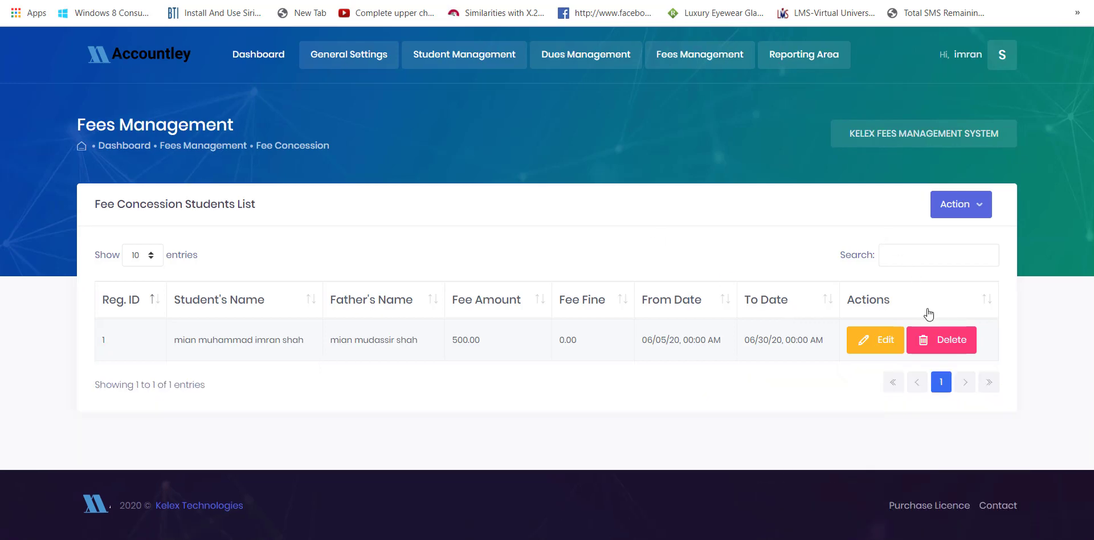
- Open the new concession, then go to the Cancel Invoices page
left_click(892, 342)
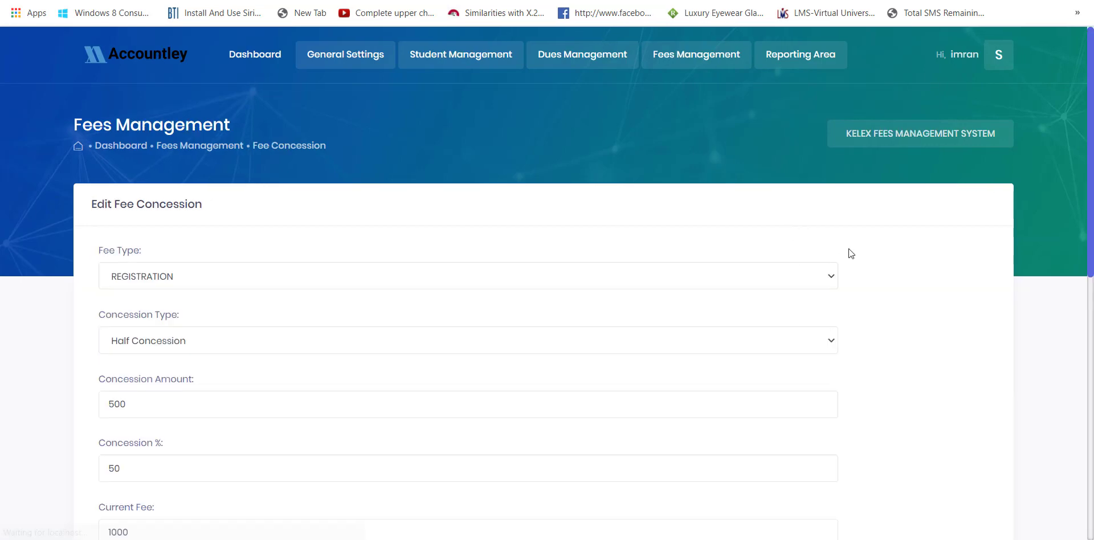
left_click(682, 50)
left_click(708, 170)
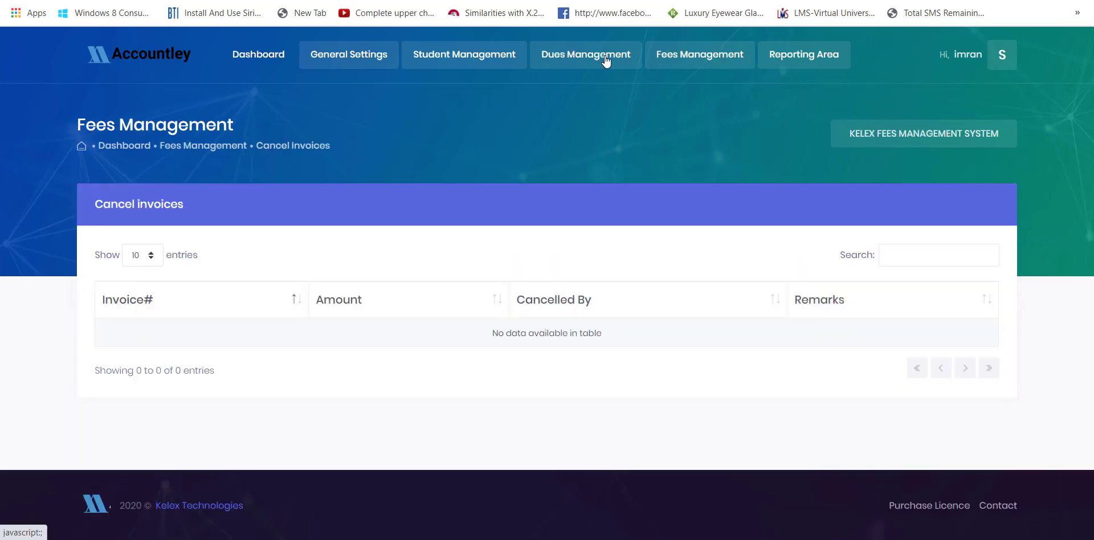
- Cancel invoice 20067 (4500.00) with the reason 'Wrong entry' and view the cancelled invoices list
left_click(658, 64)
left_click(702, 123)
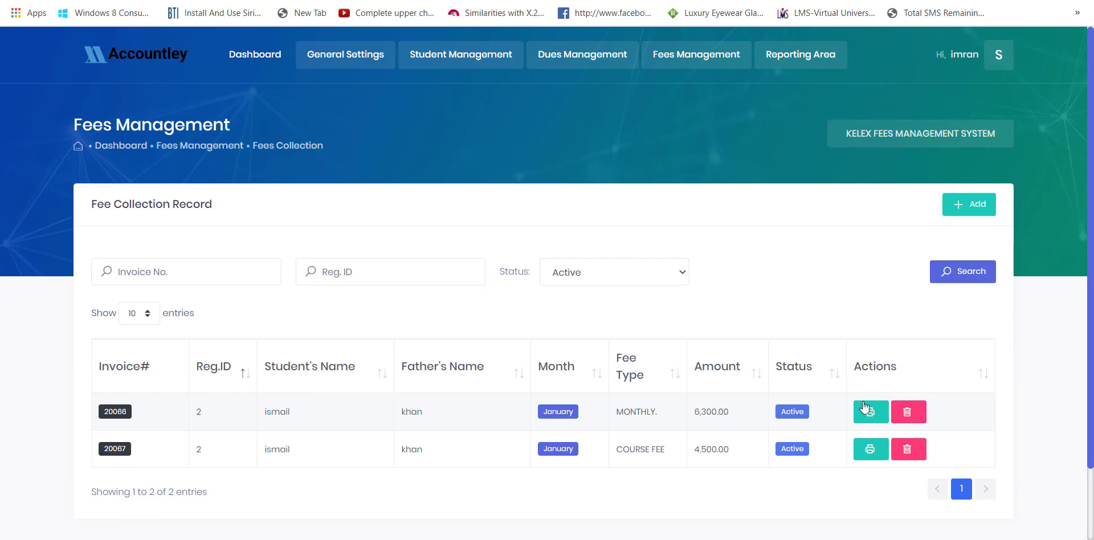
left_click(916, 452)
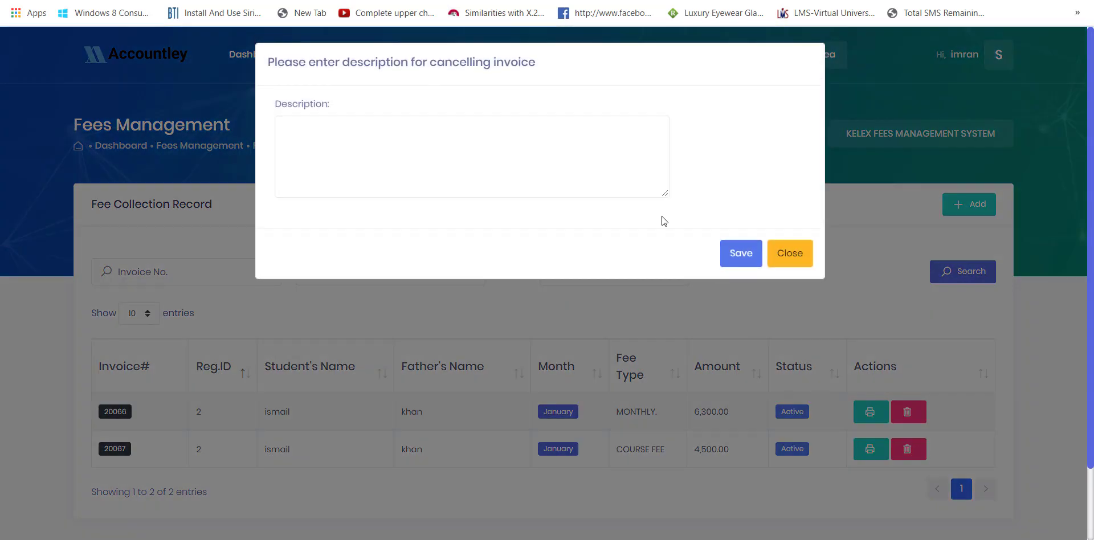
left_click(525, 166)
type("W")
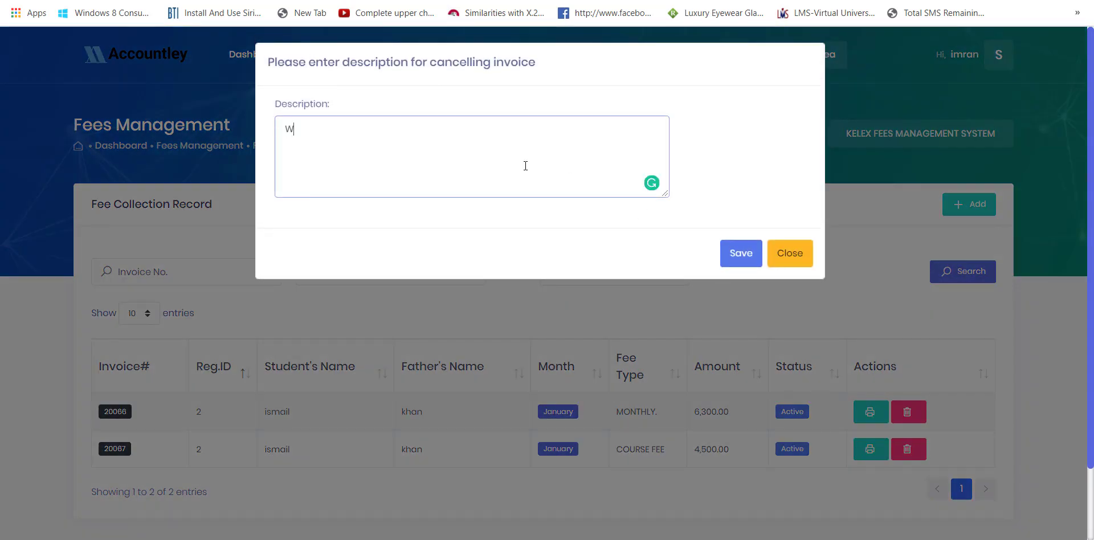
type("rong etry")
type("n")
left_click(739, 258)
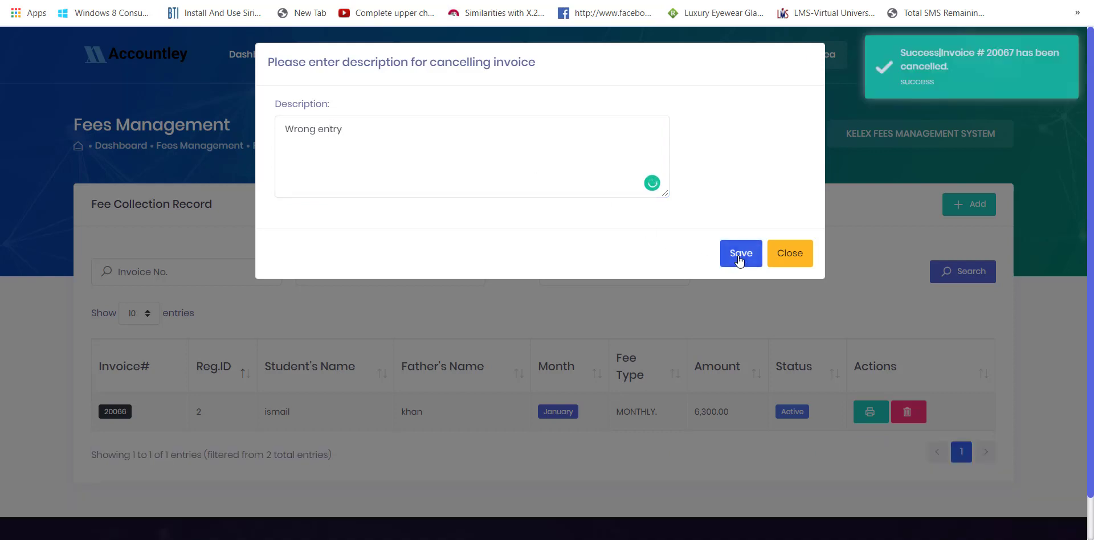
left_click(783, 257)
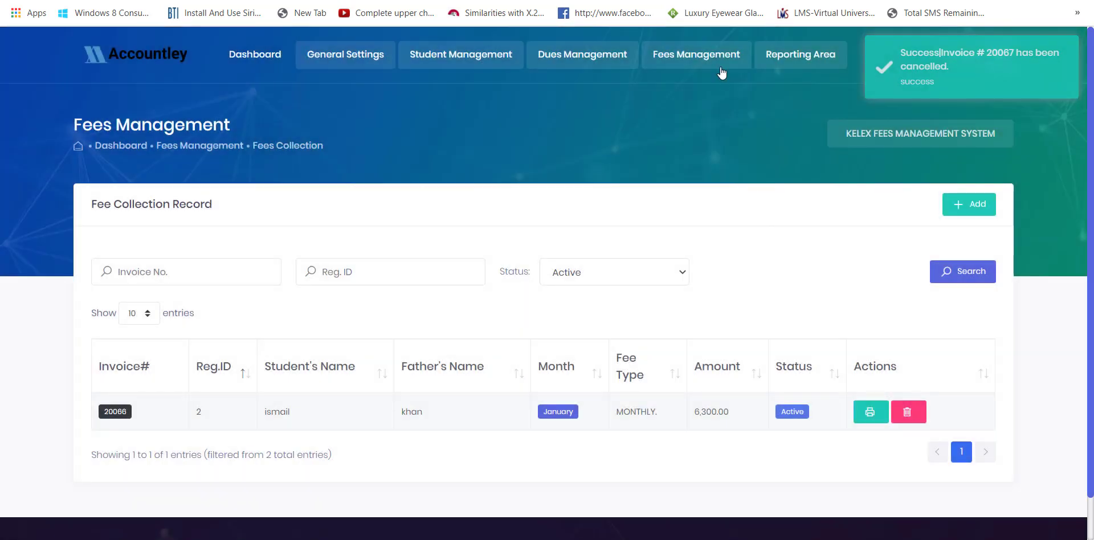
mouse_move(720, 66)
left_click(711, 170)
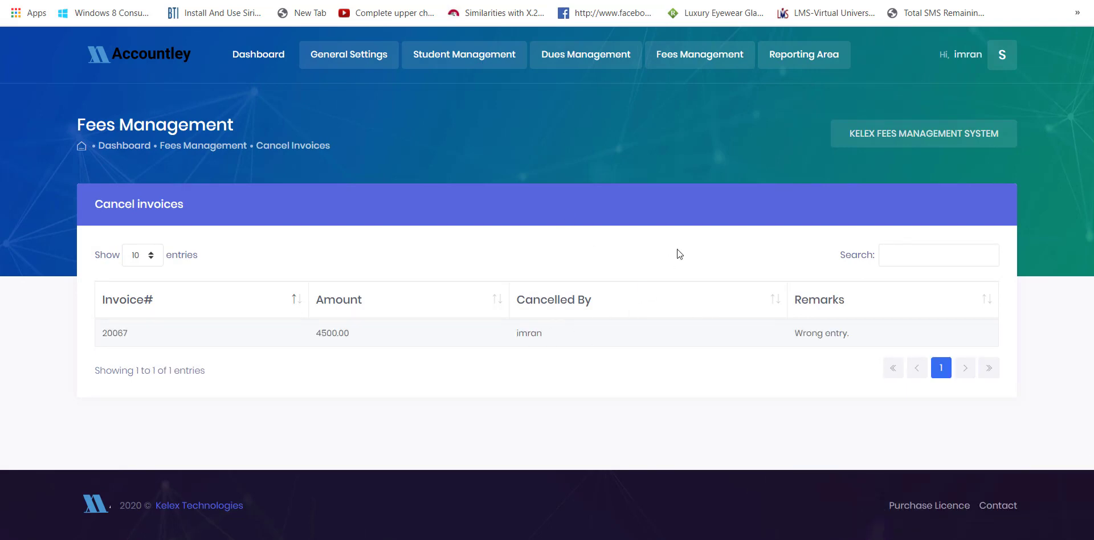
- Open the Fees Management menu's Reporting Area list of reports
left_click(690, 69)
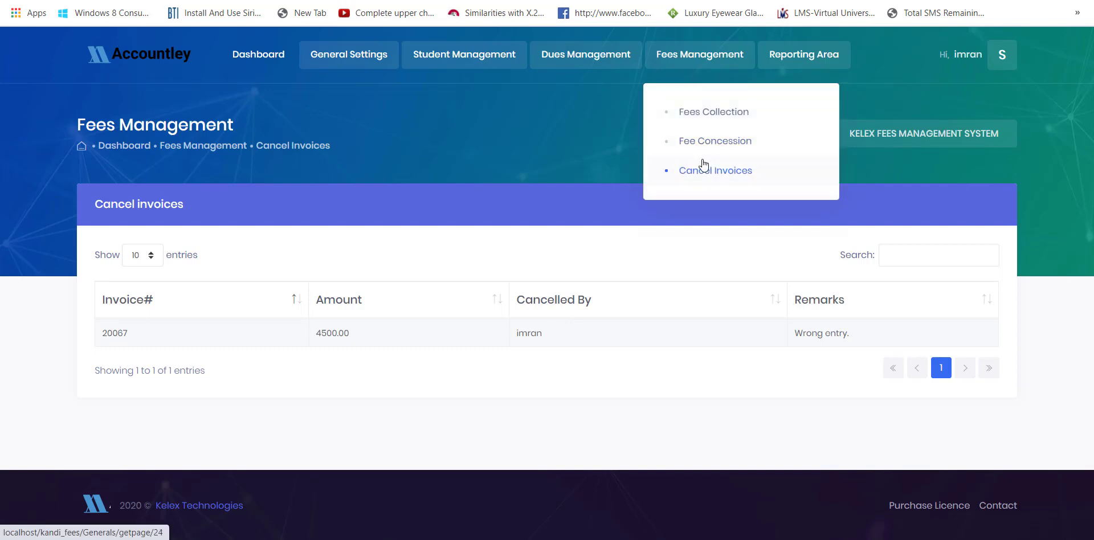
left_click(791, 70)
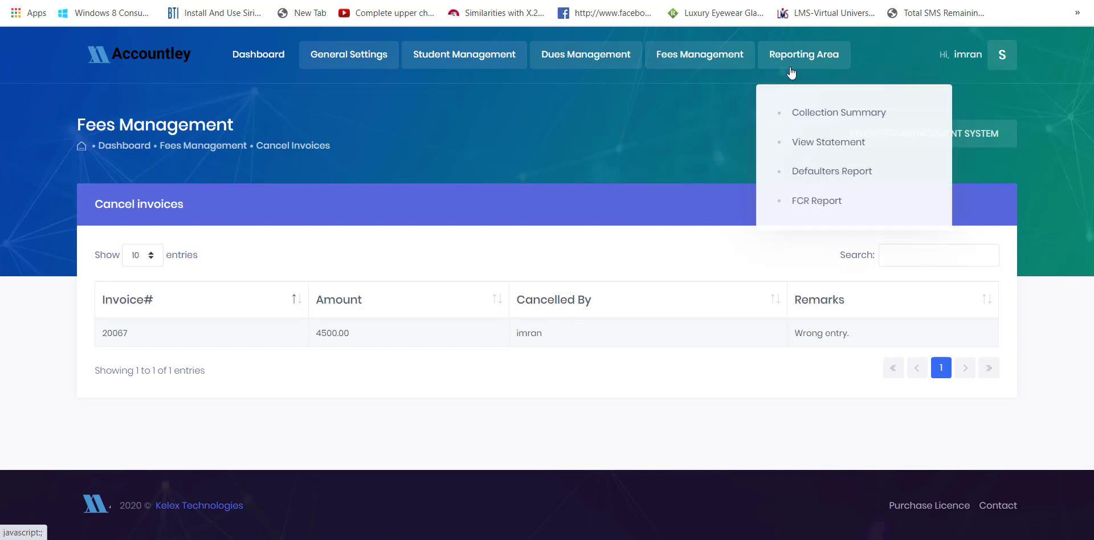
- Print the January-2020 REGISTRATION collection summary for all classes, showing 4000 for Class Starter
left_click(819, 121)
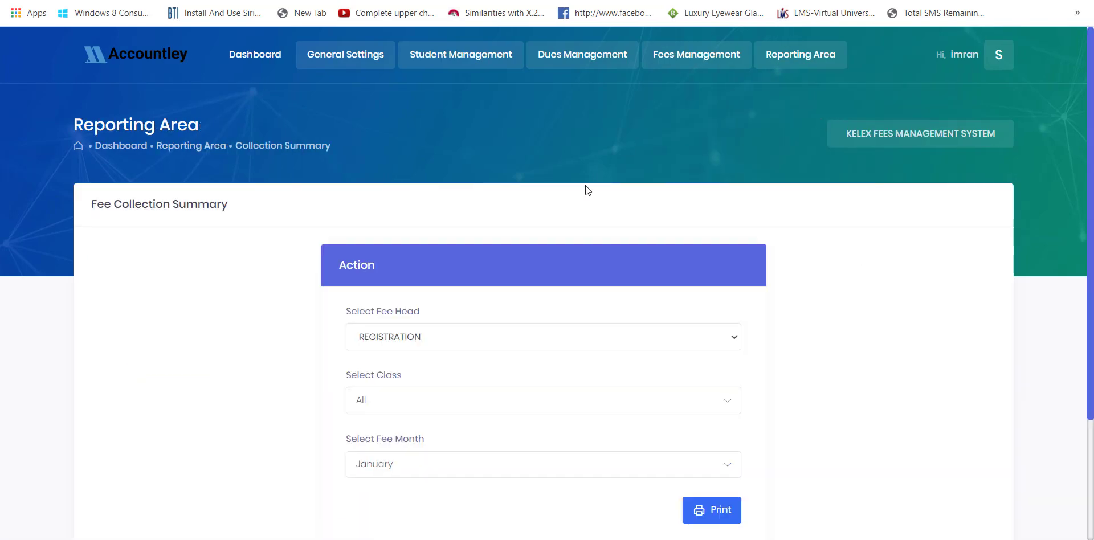
scroll(587, 188, "down", 3)
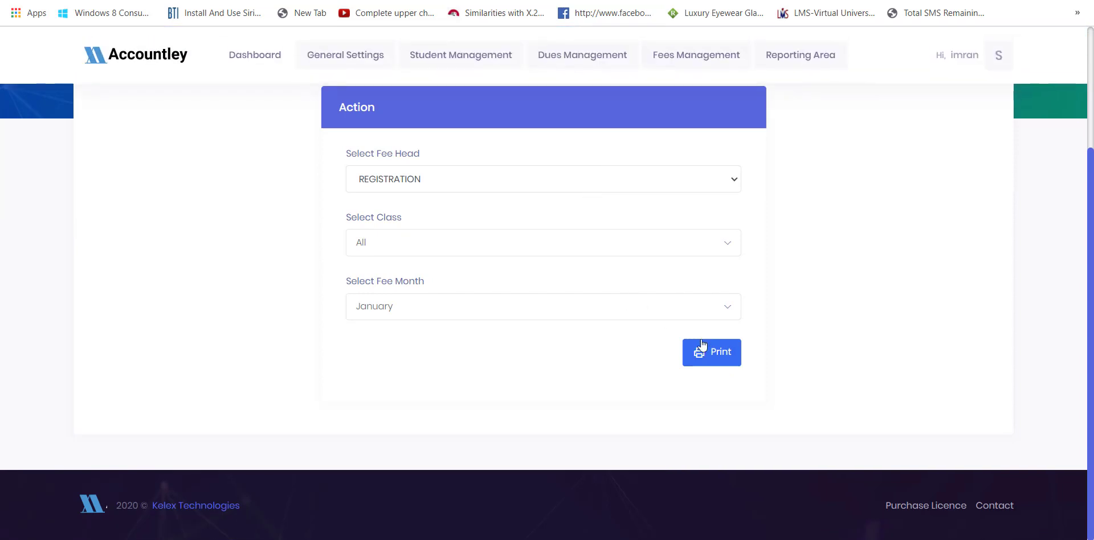
left_click(706, 351)
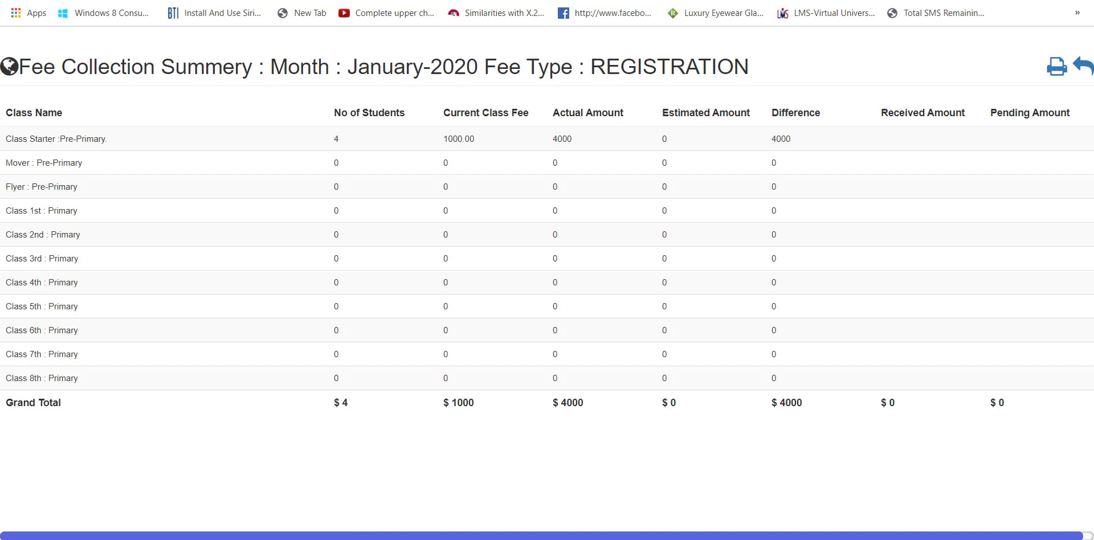
key("ctrl+w")
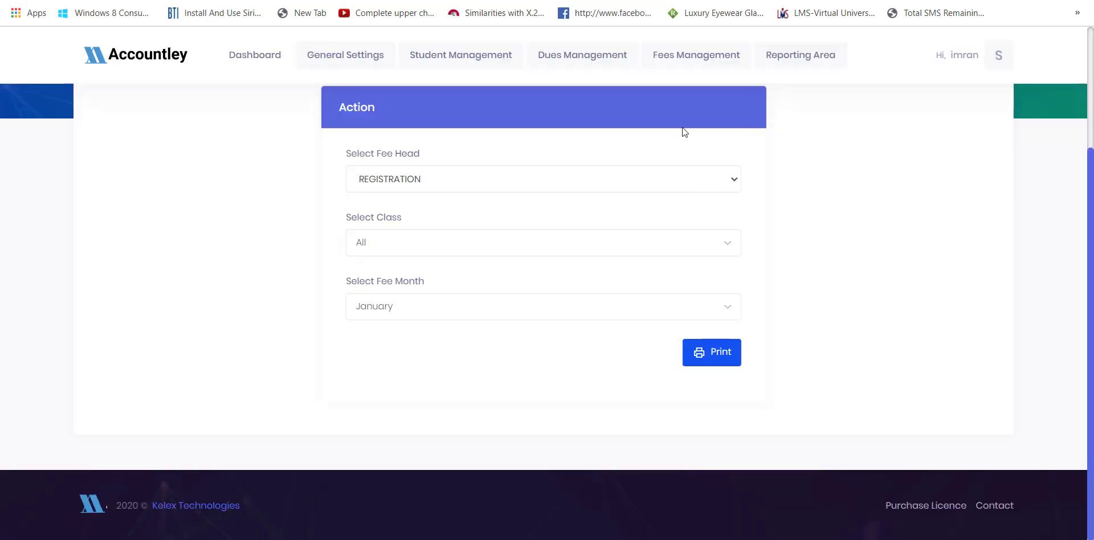
- Check the Select Class list, leave it on All, and return to the page top
left_click(545, 242)
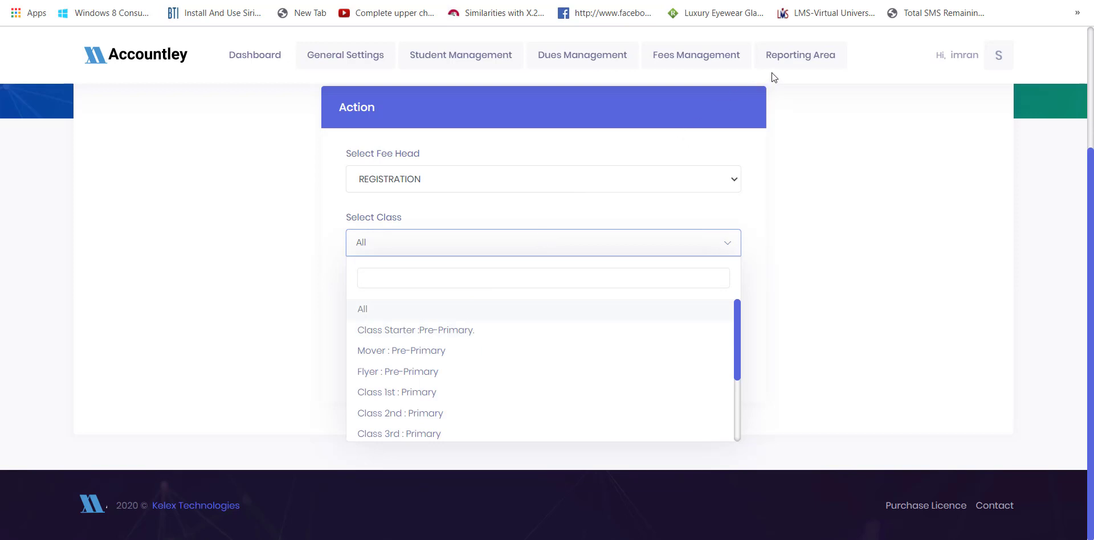
left_click(766, 150)
scroll(766, 149, "up", 3)
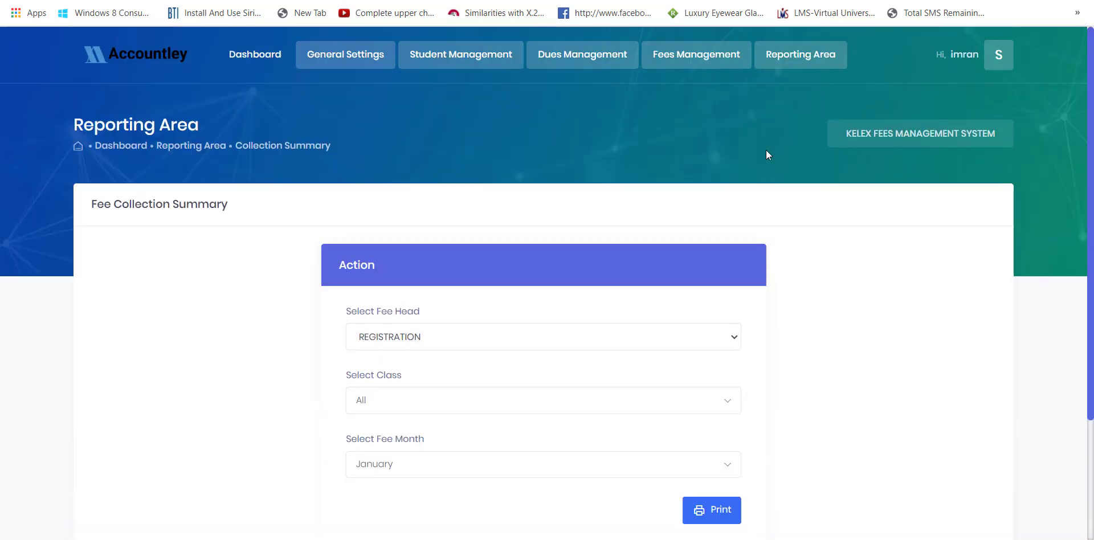
left_click(820, 56)
- In View Statement, generate the class-wise fee collection report for 04-Feb-2020 to 05-Jun-2020, totalling $0.00
left_click(803, 138)
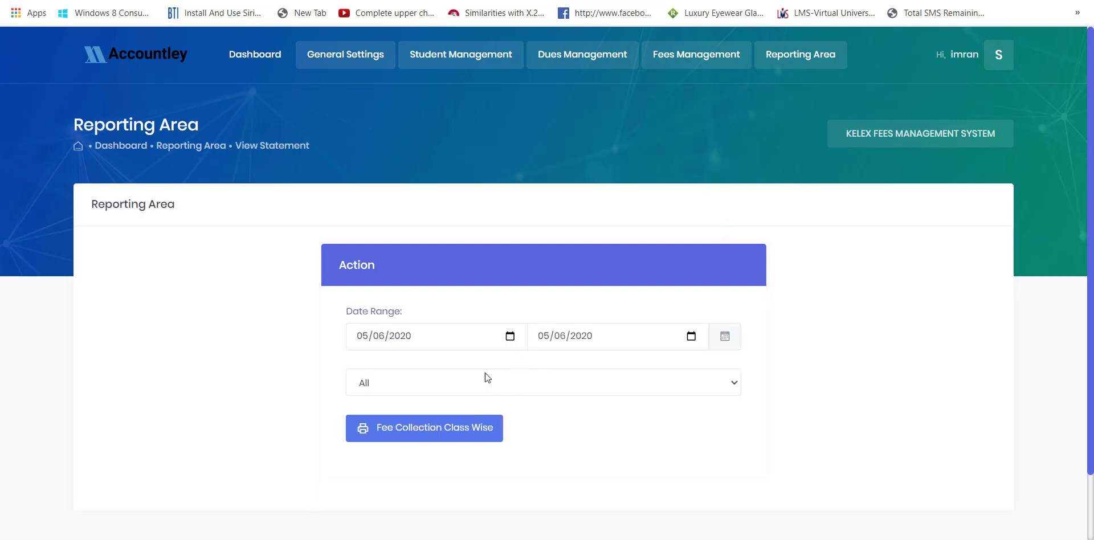
left_click(468, 335)
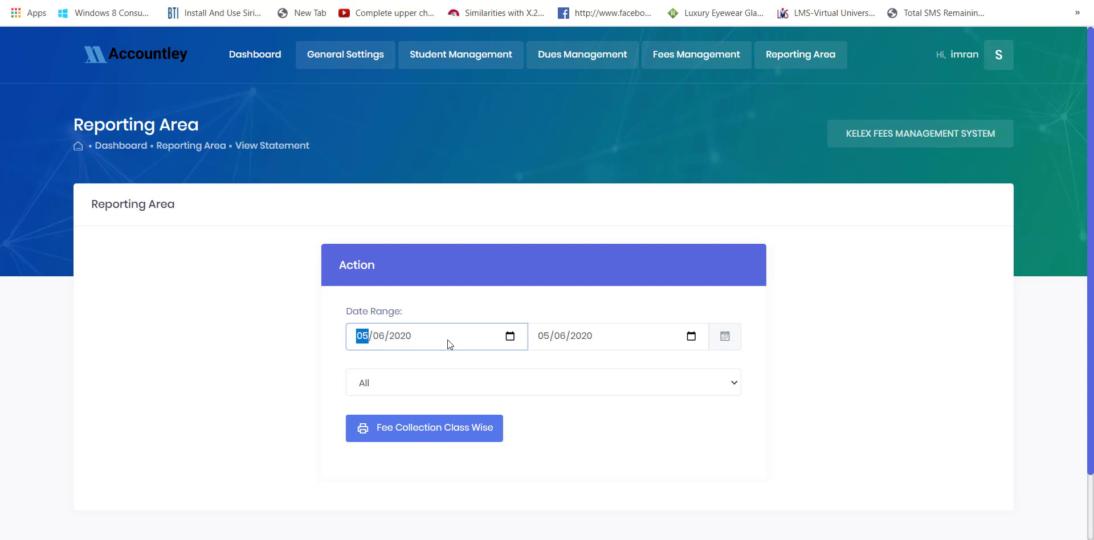
left_click(511, 338)
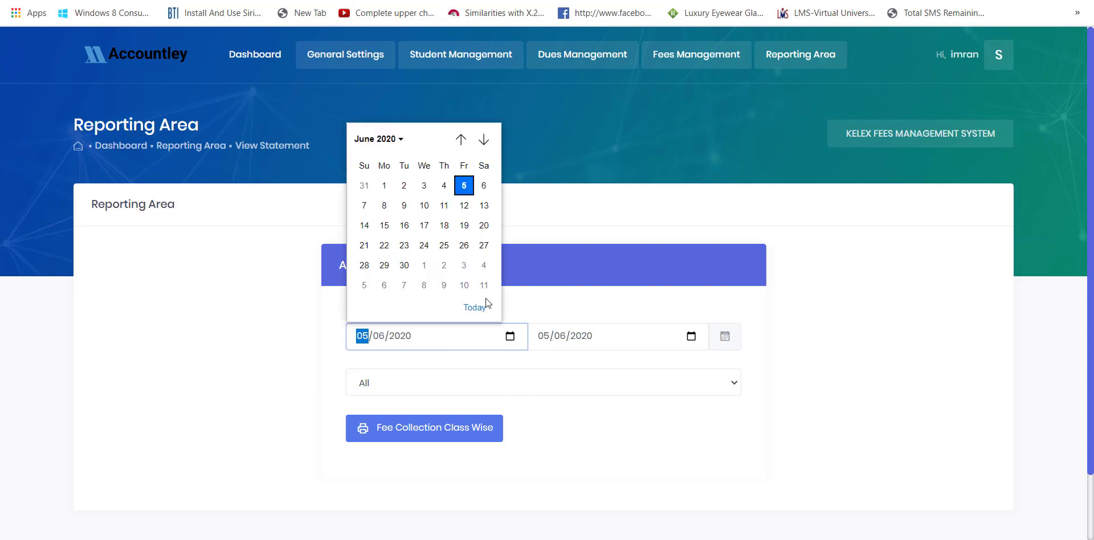
left_click(460, 139)
left_click(460, 139)
left_click(460, 139)
left_click(460, 139)
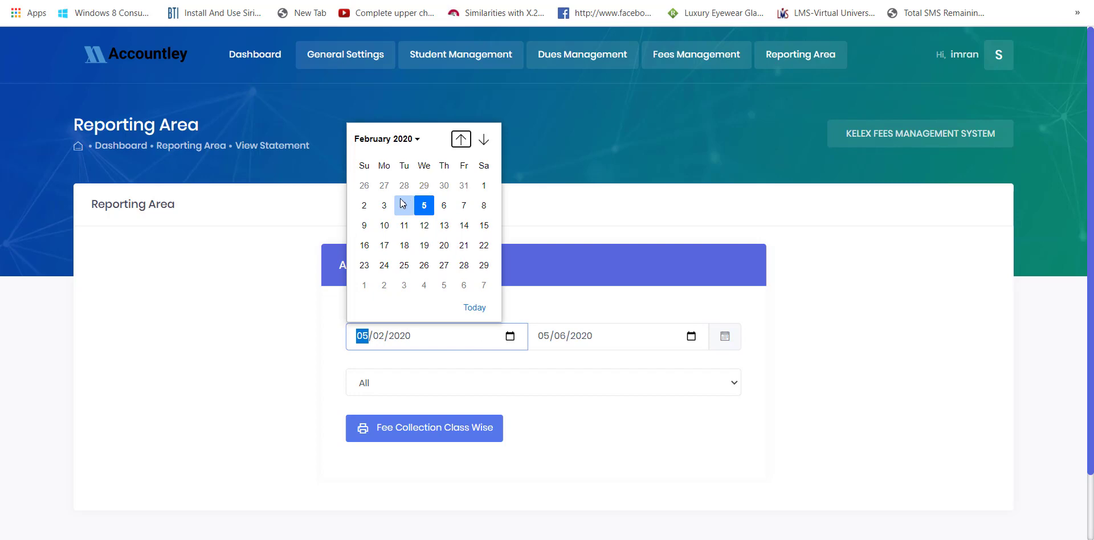
left_click(403, 204)
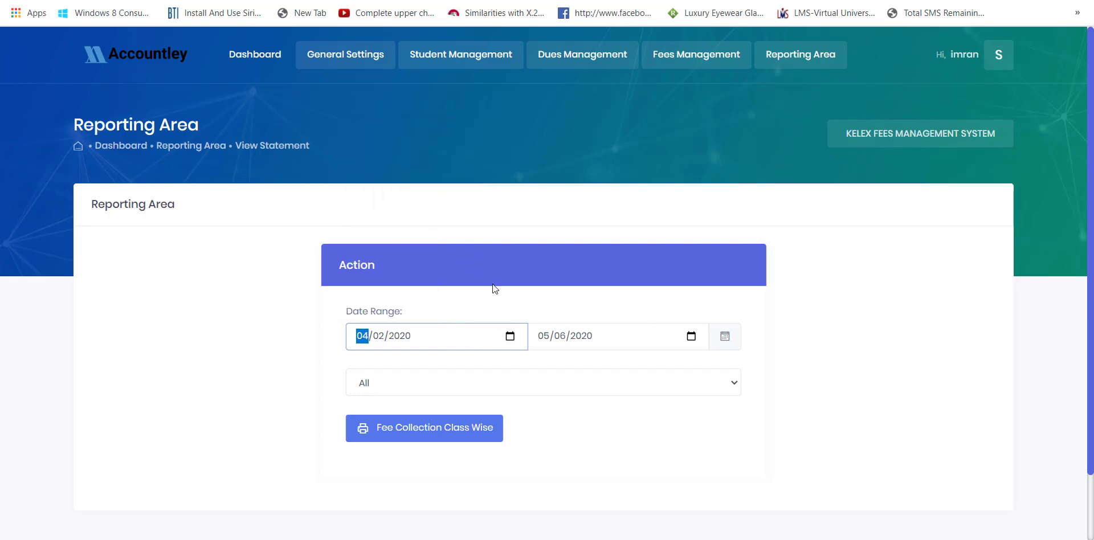
left_click(480, 427)
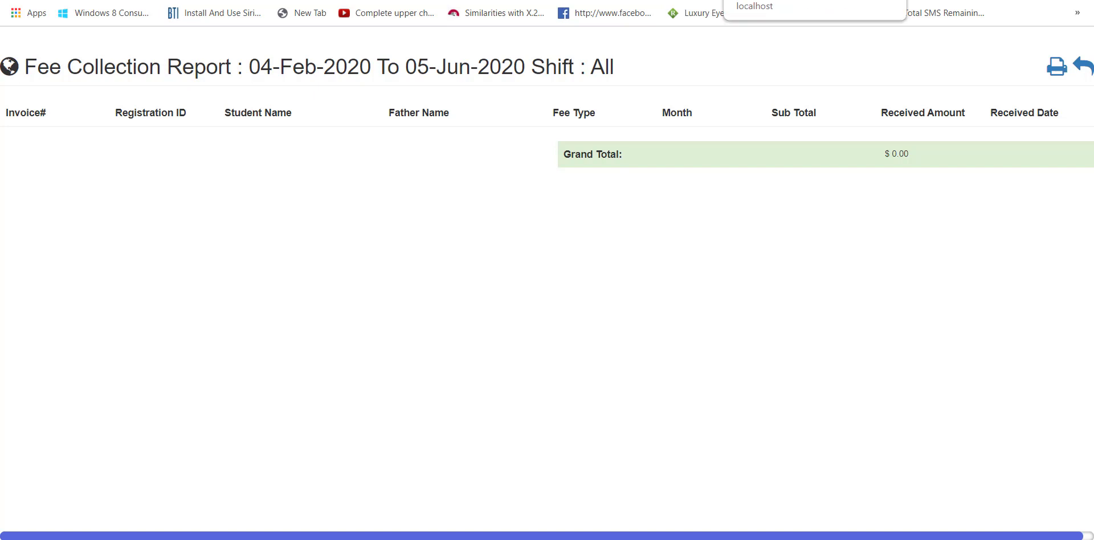
left_click(820, 0)
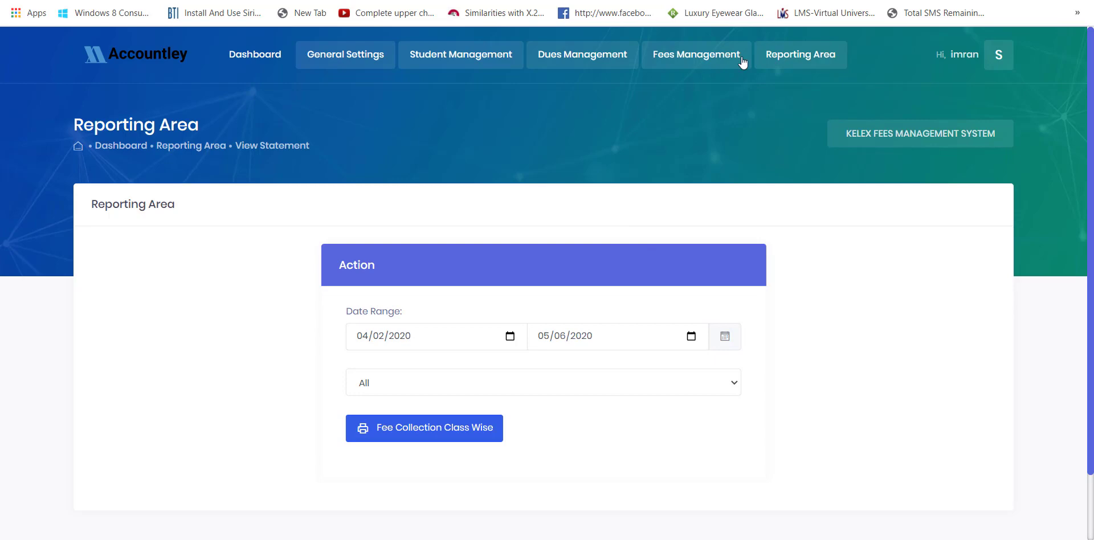
- Open the Defaulters Report and set No of Months to Six Months
mouse_move(786, 54)
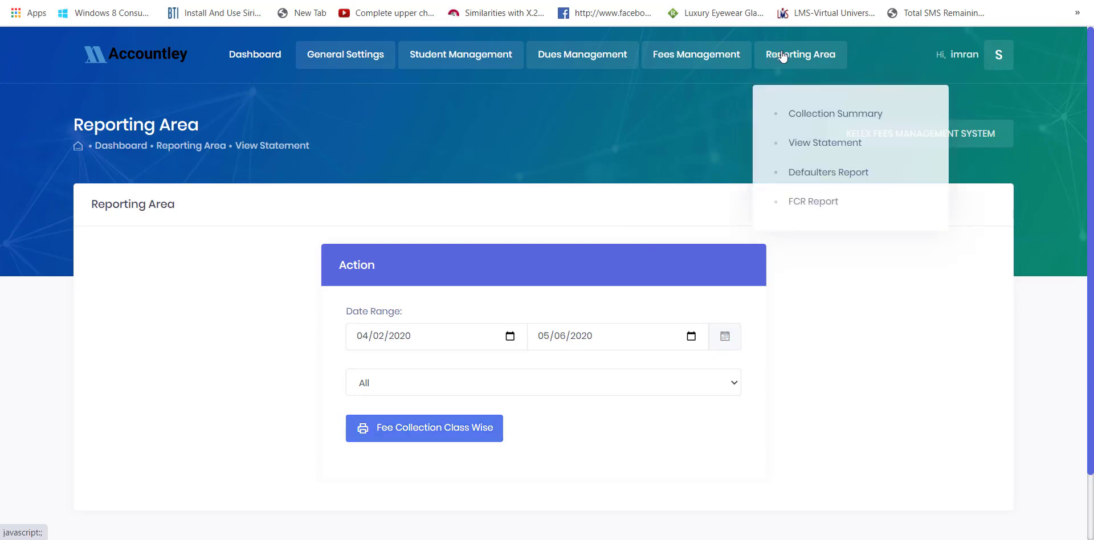
left_click(801, 169)
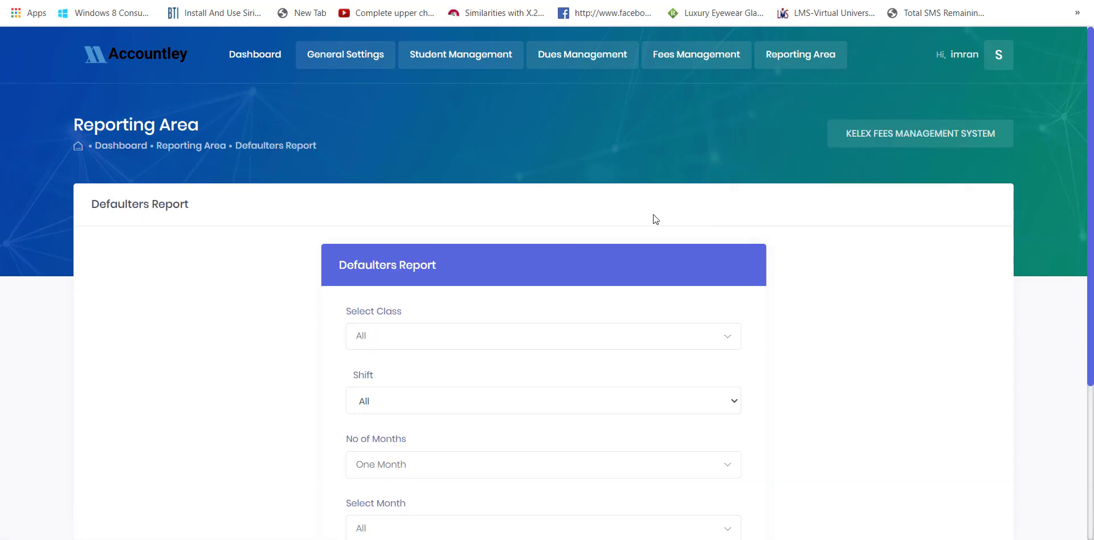
scroll(551, 264, "down", 4)
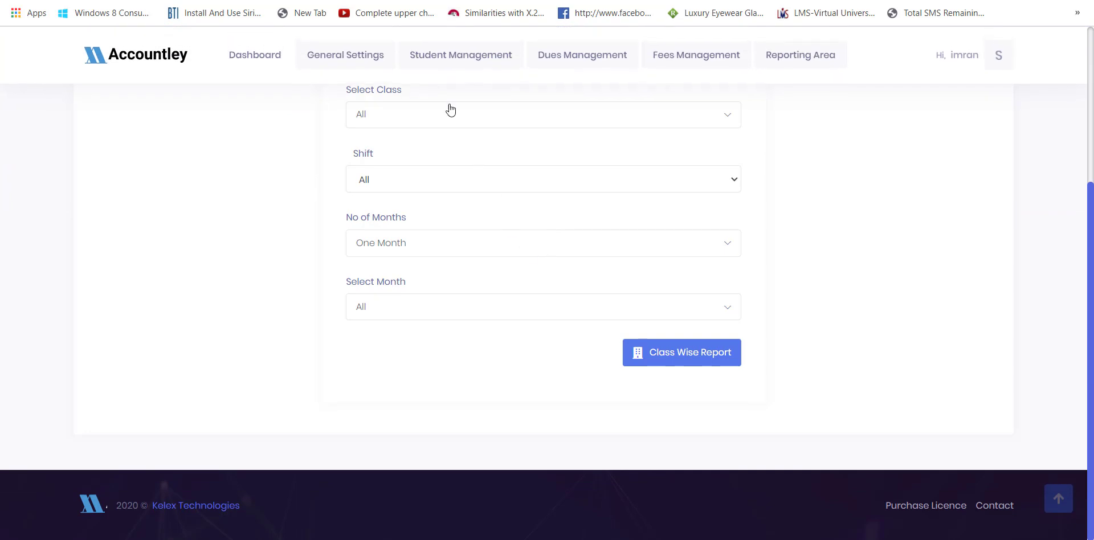
scroll(444, 135, "up", 1)
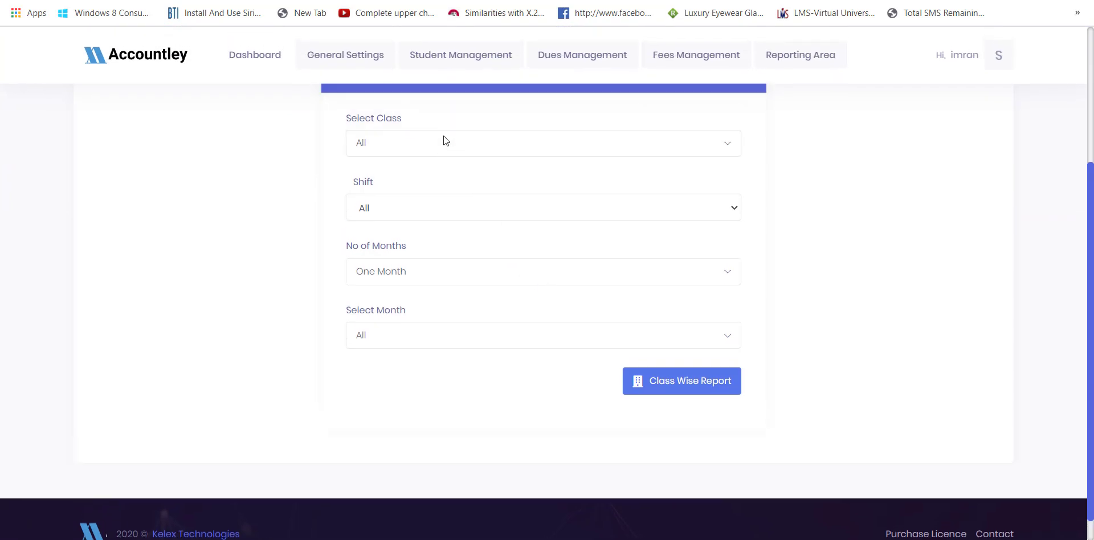
left_click(429, 305)
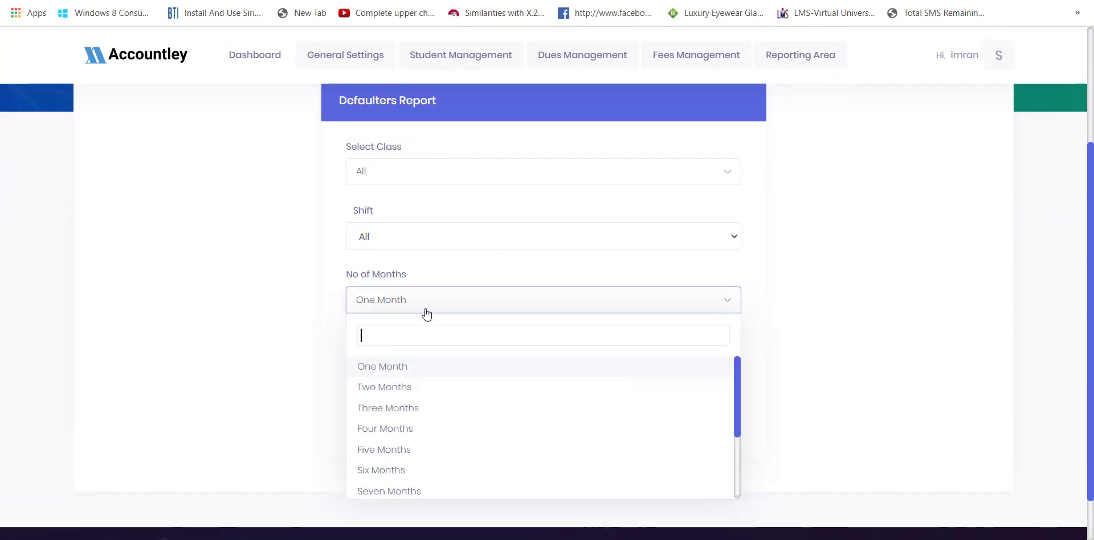
left_click(398, 471)
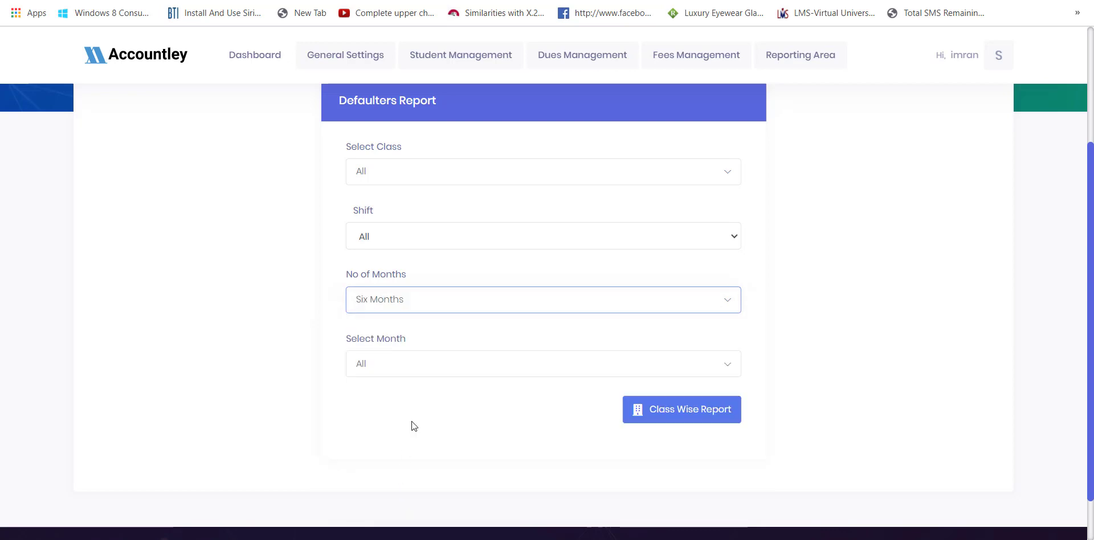
- Generate the class-wise defaulters report, showing one Class Starter student owing $5,000, then return to its form
left_click(637, 365)
left_click(637, 365)
left_click(674, 412)
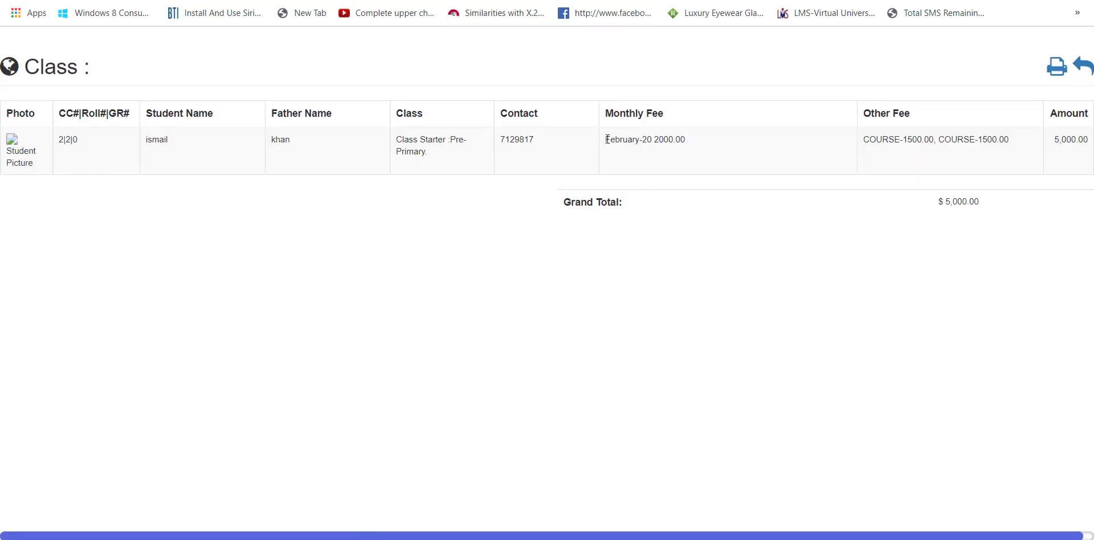
left_click_drag(607, 138, 735, 167)
left_click(735, 167)
scroll(735, 167, "right", 1)
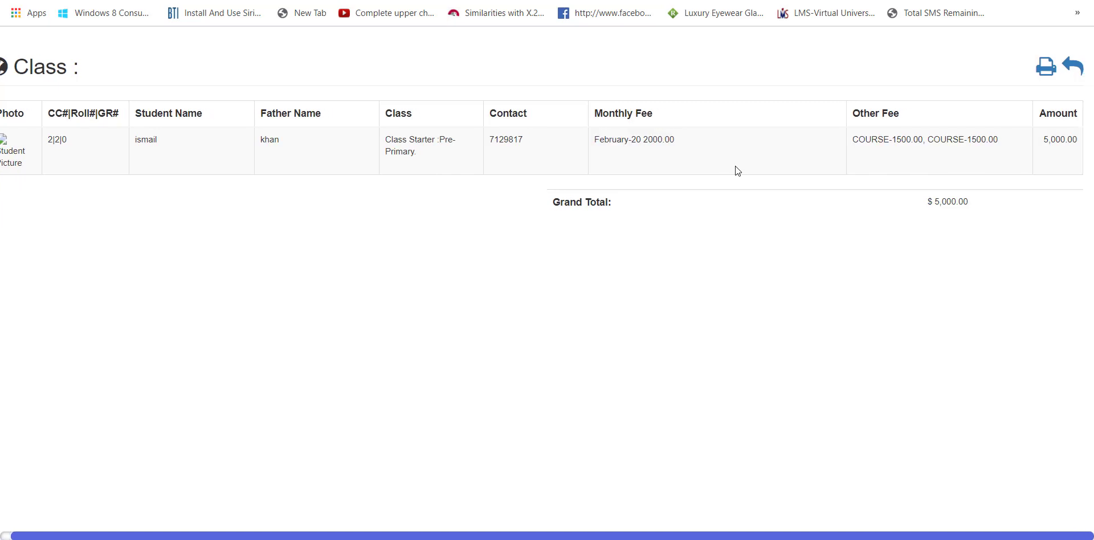
scroll(734, 167, "left", 1)
scroll(734, 167, "right", 1)
scroll(735, 167, "left", 1)
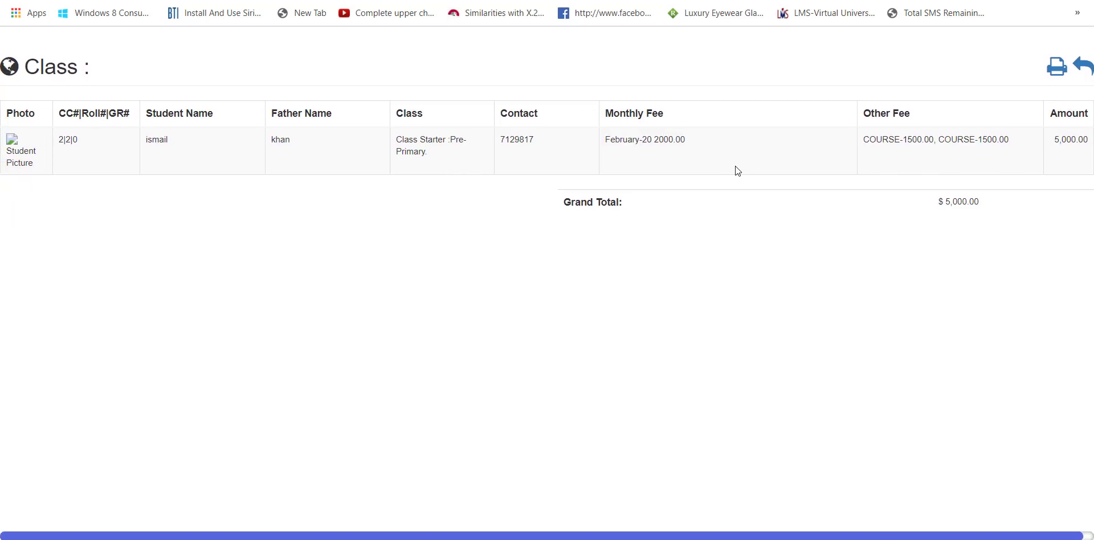
key("alt+Left")
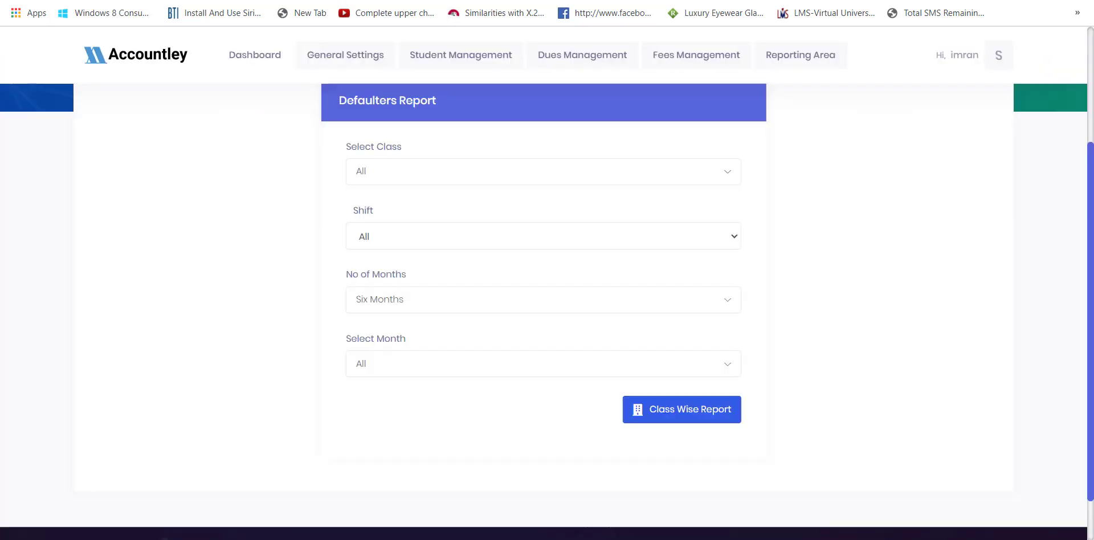
left_click(806, 55)
- Print the FCR Report for Class Starter Pre-Primary REGISTRATION 2020-2022, showing $0.00 monthly, then return
left_click(820, 200)
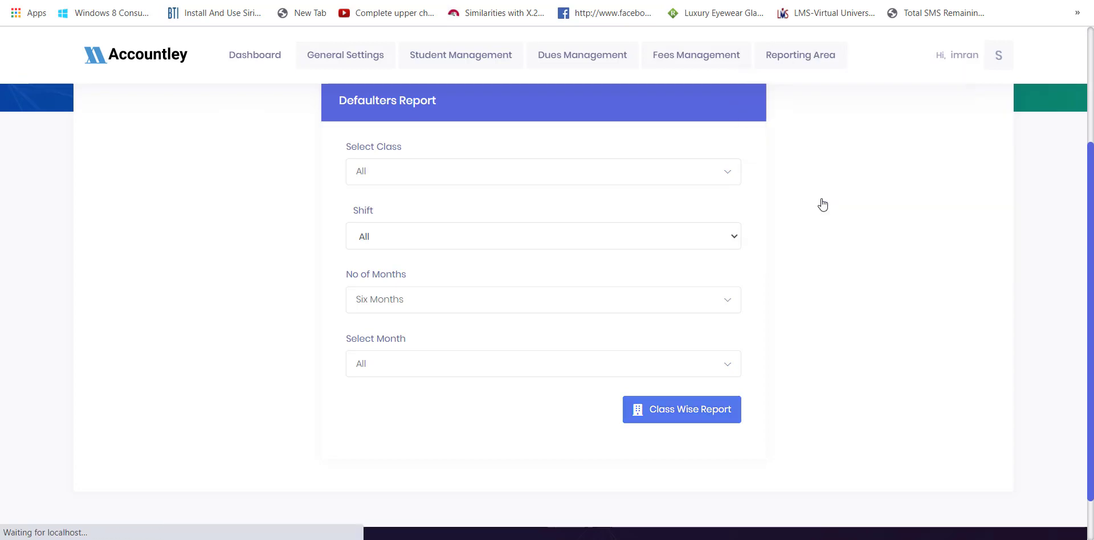
scroll(651, 246, "down", 3)
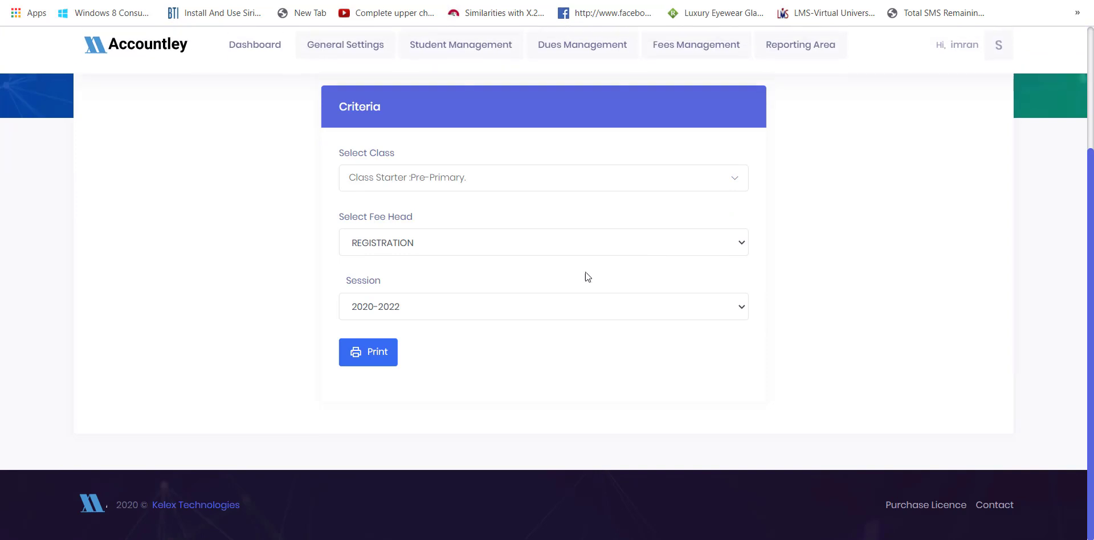
left_click(387, 350)
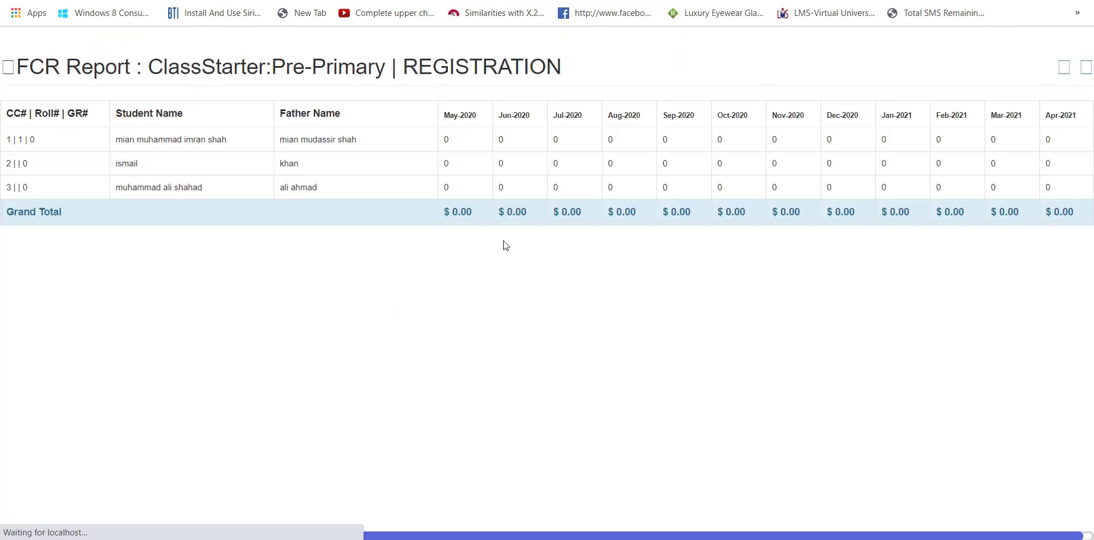
left_click_drag(618, 126, 665, 168)
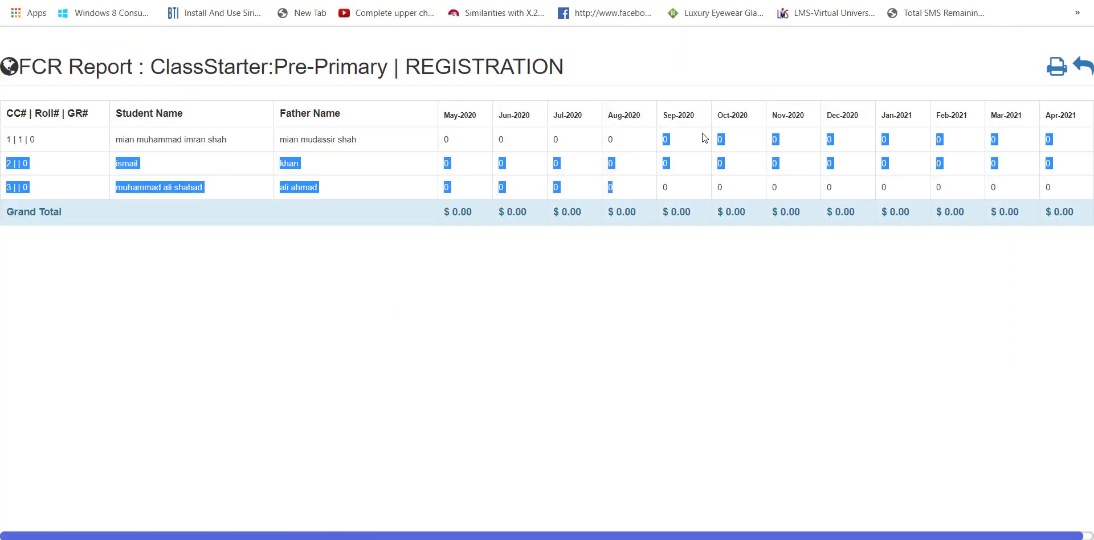
left_click(739, 102)
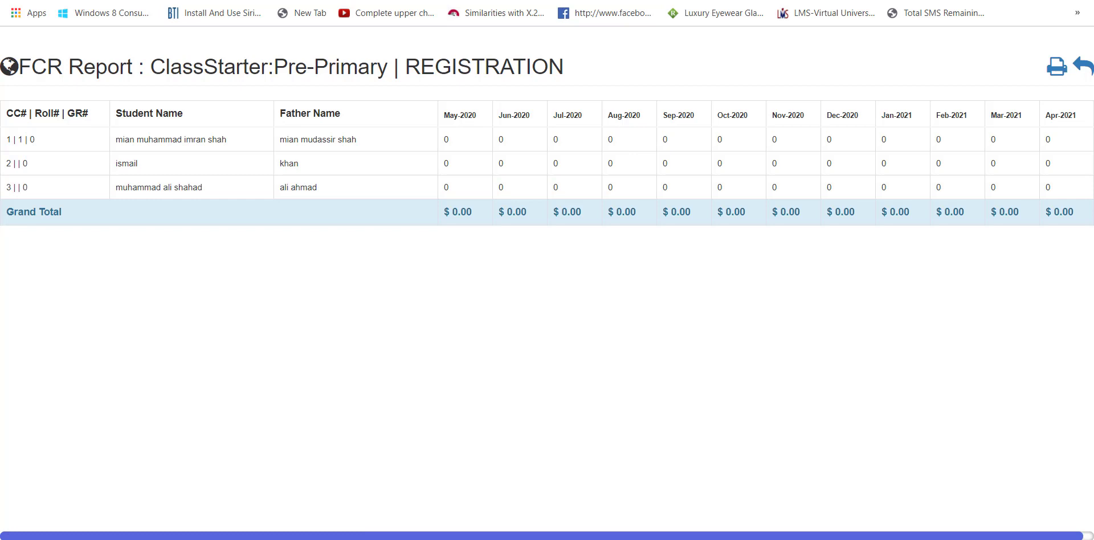
key("ctrl+w")
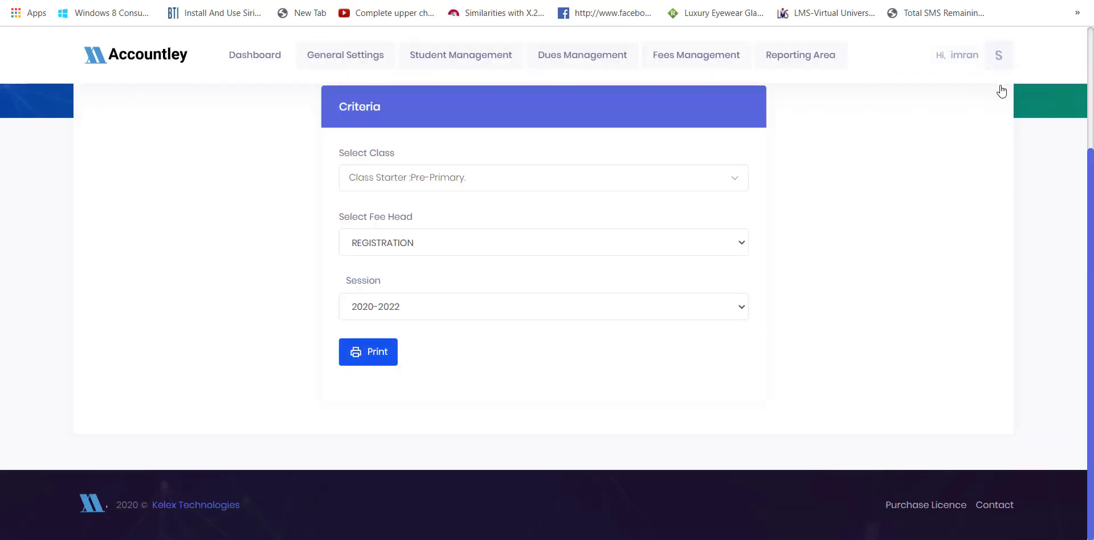
- Open the administrator's My Profile page from the S avatar and look through it
left_click(997, 54)
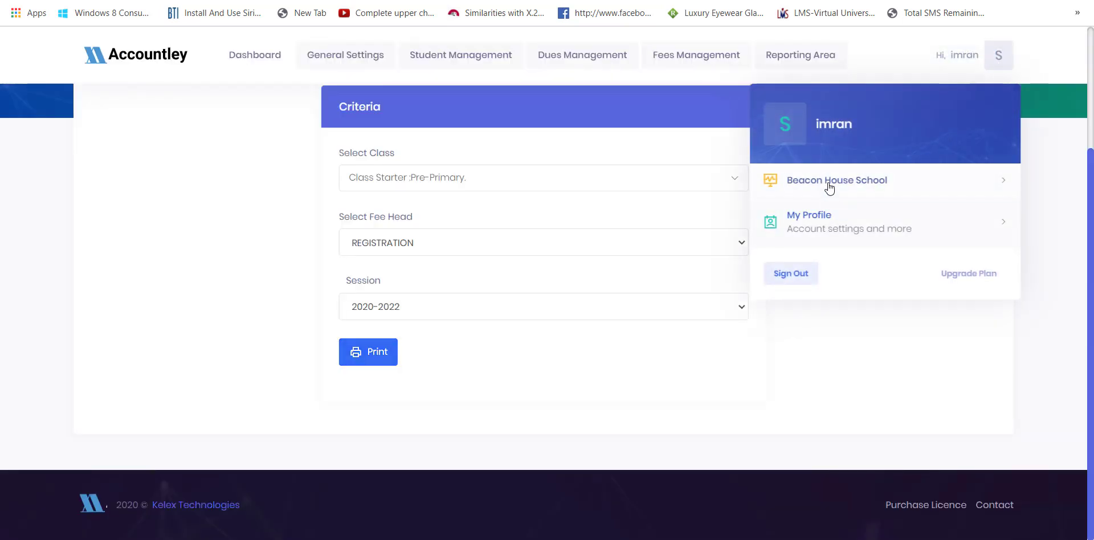
left_click(823, 222)
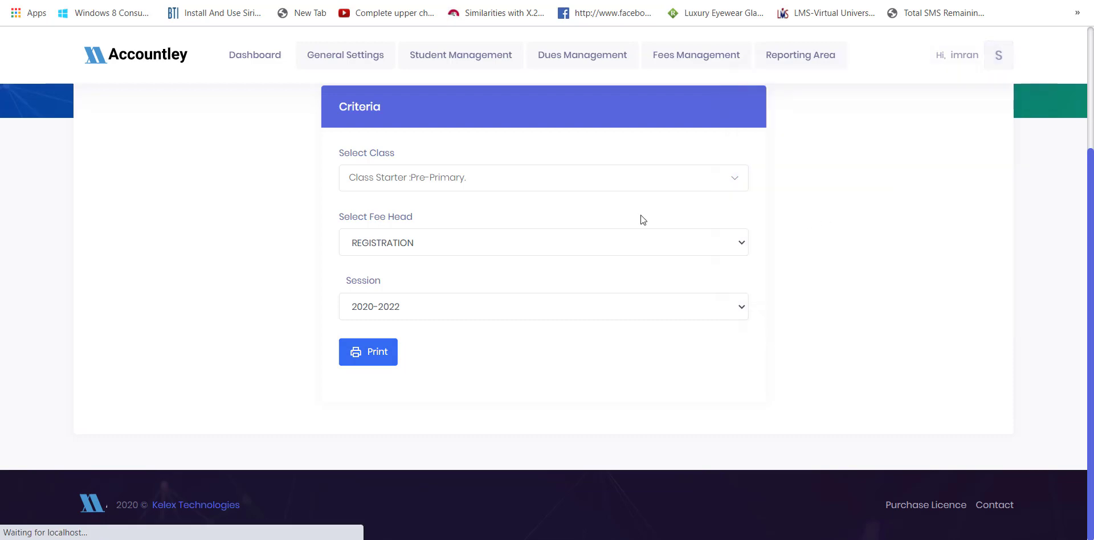
scroll(387, 129, "down", 6)
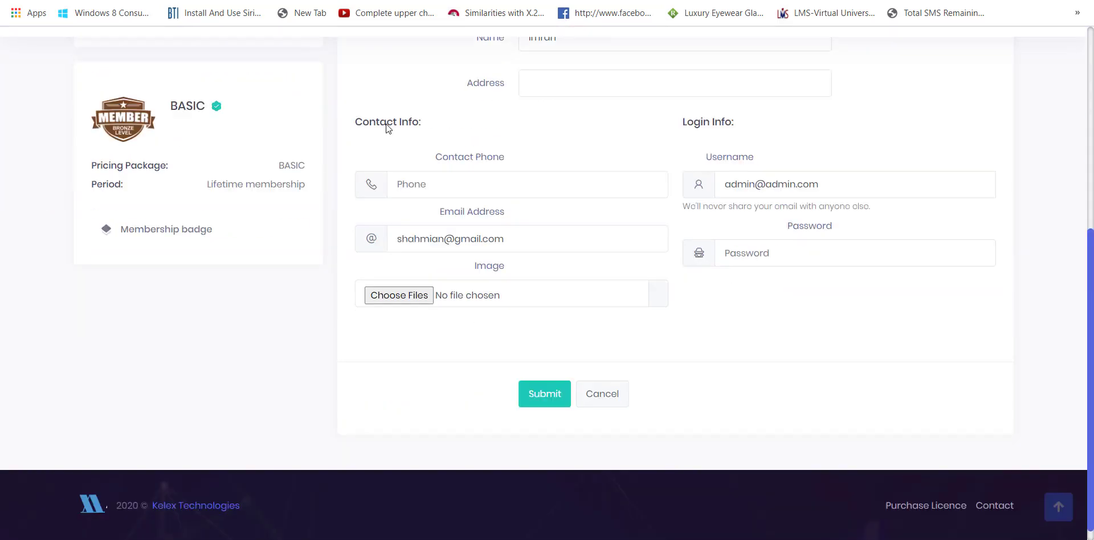
scroll(387, 127, "up", 2)
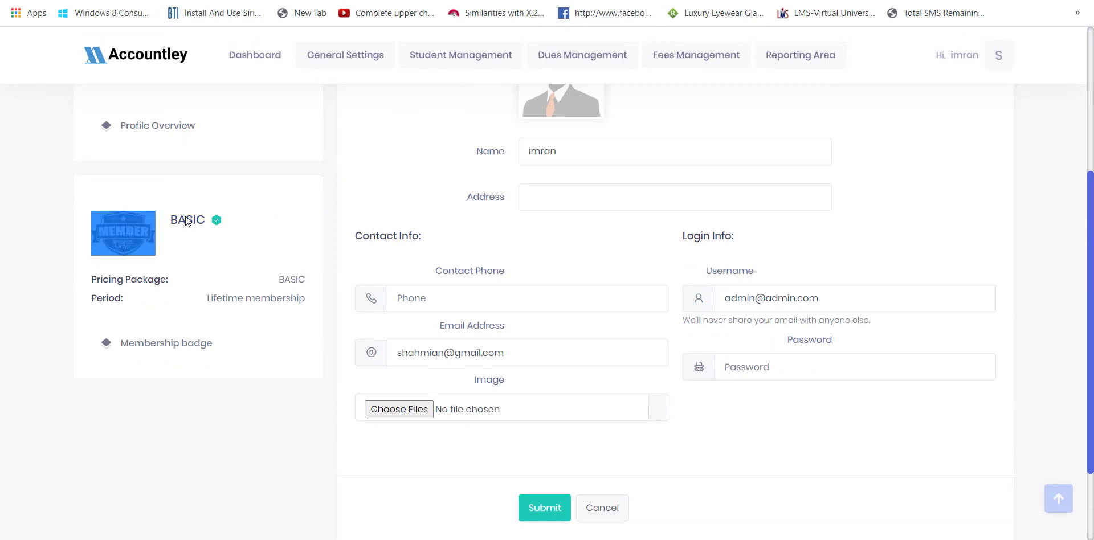
scroll(216, 200, "up", 3)
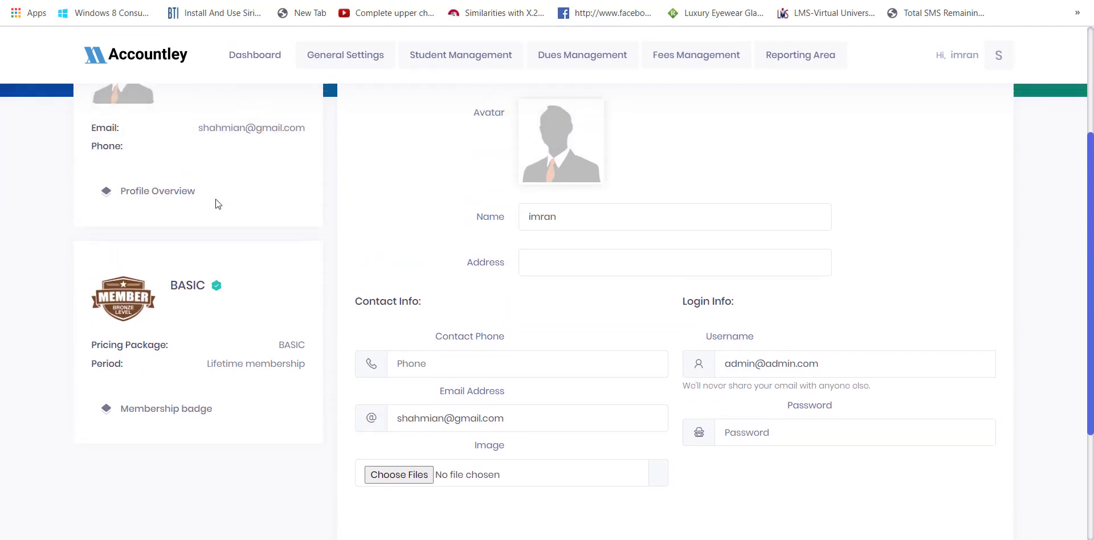
- Show Plan Details and review the selected 100 $ Business License
left_click(455, 97)
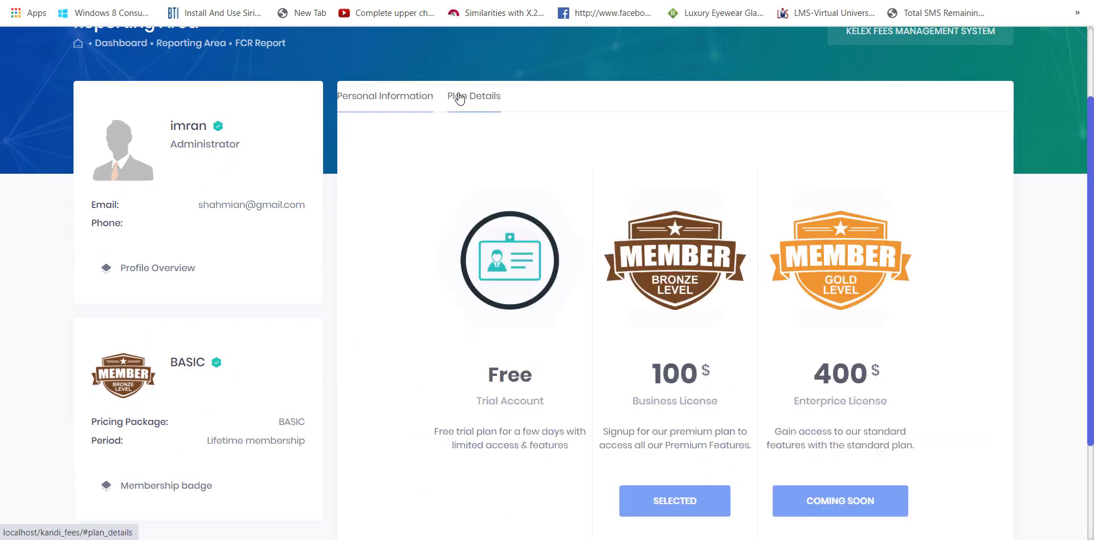
scroll(458, 98, "down", 3)
left_click_drag(612, 253, 707, 291)
left_click(792, 298)
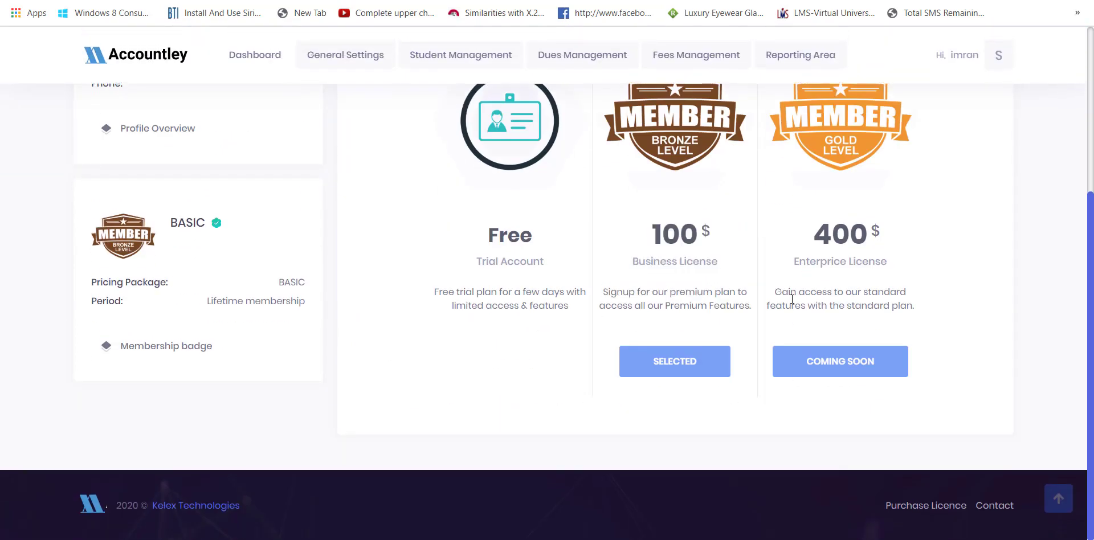